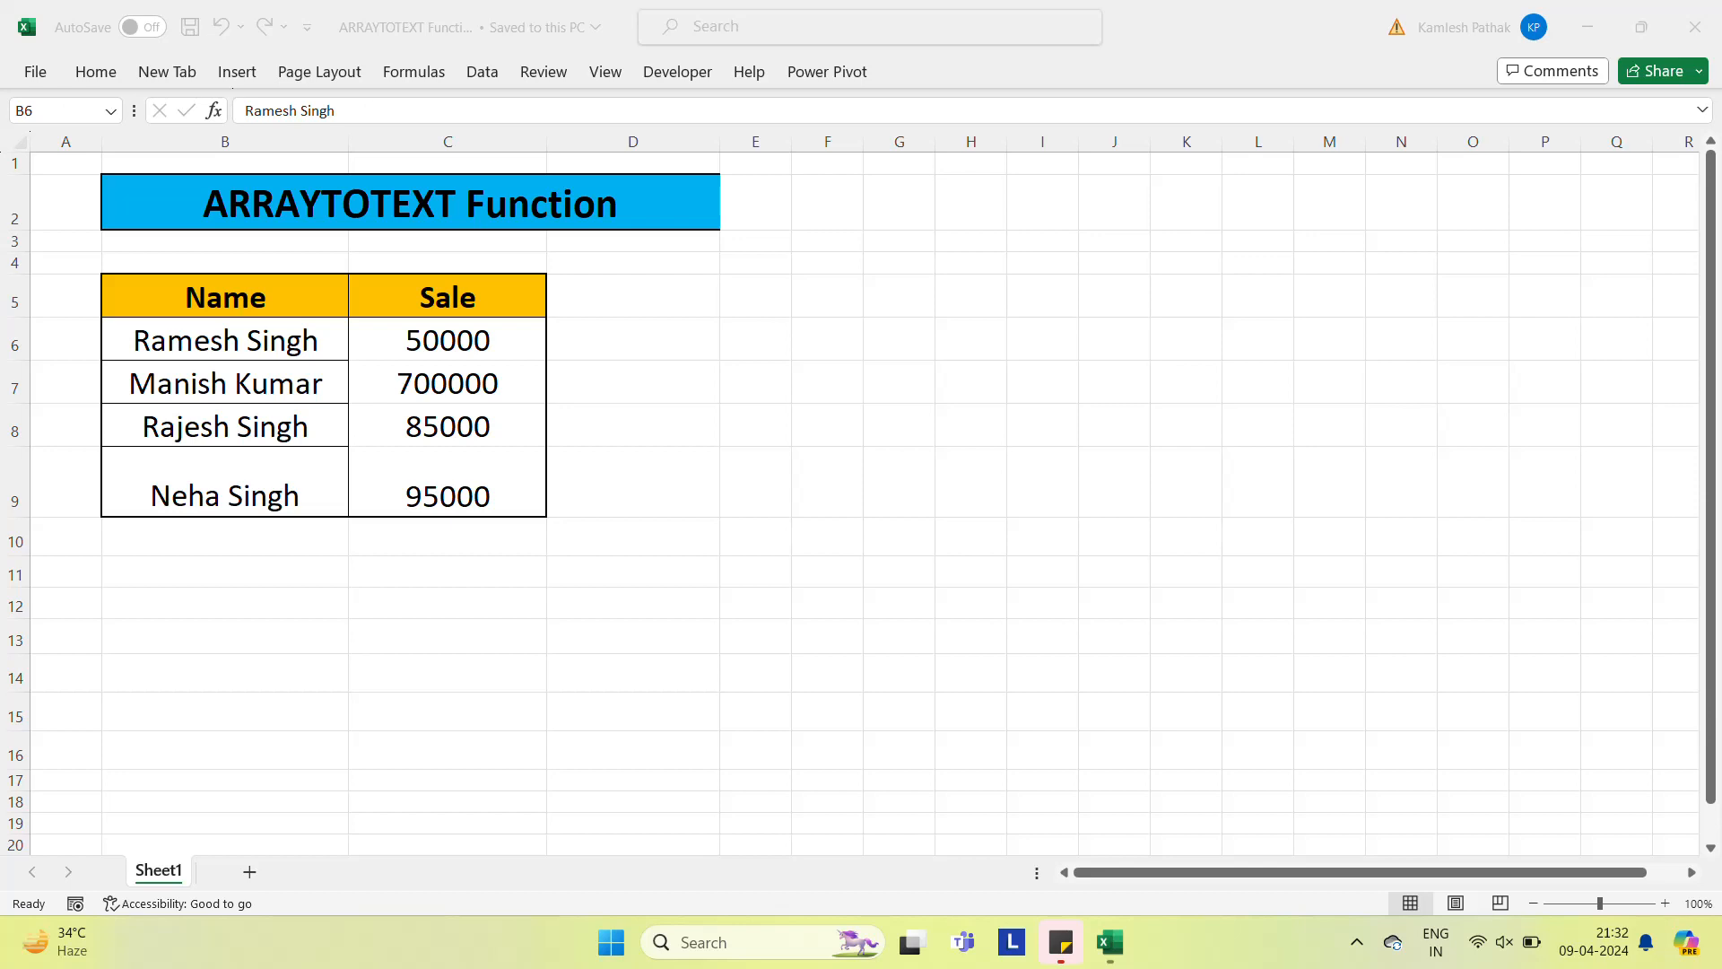
left_click(174, 334)
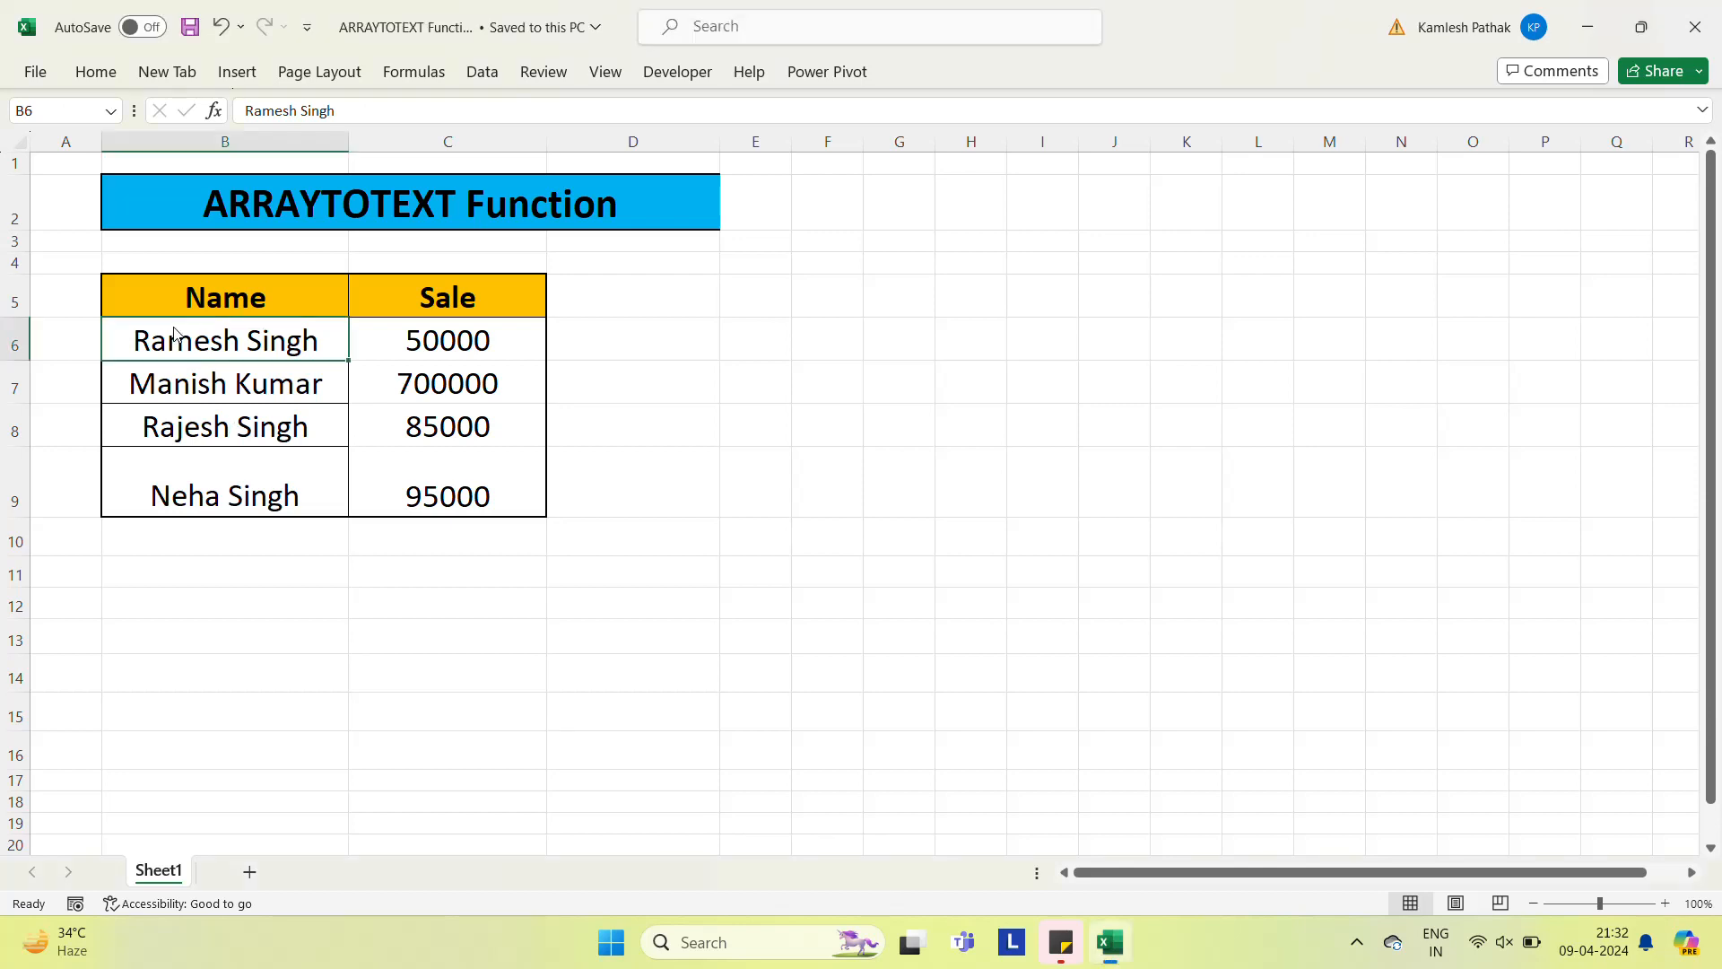
left_click(485, 312)
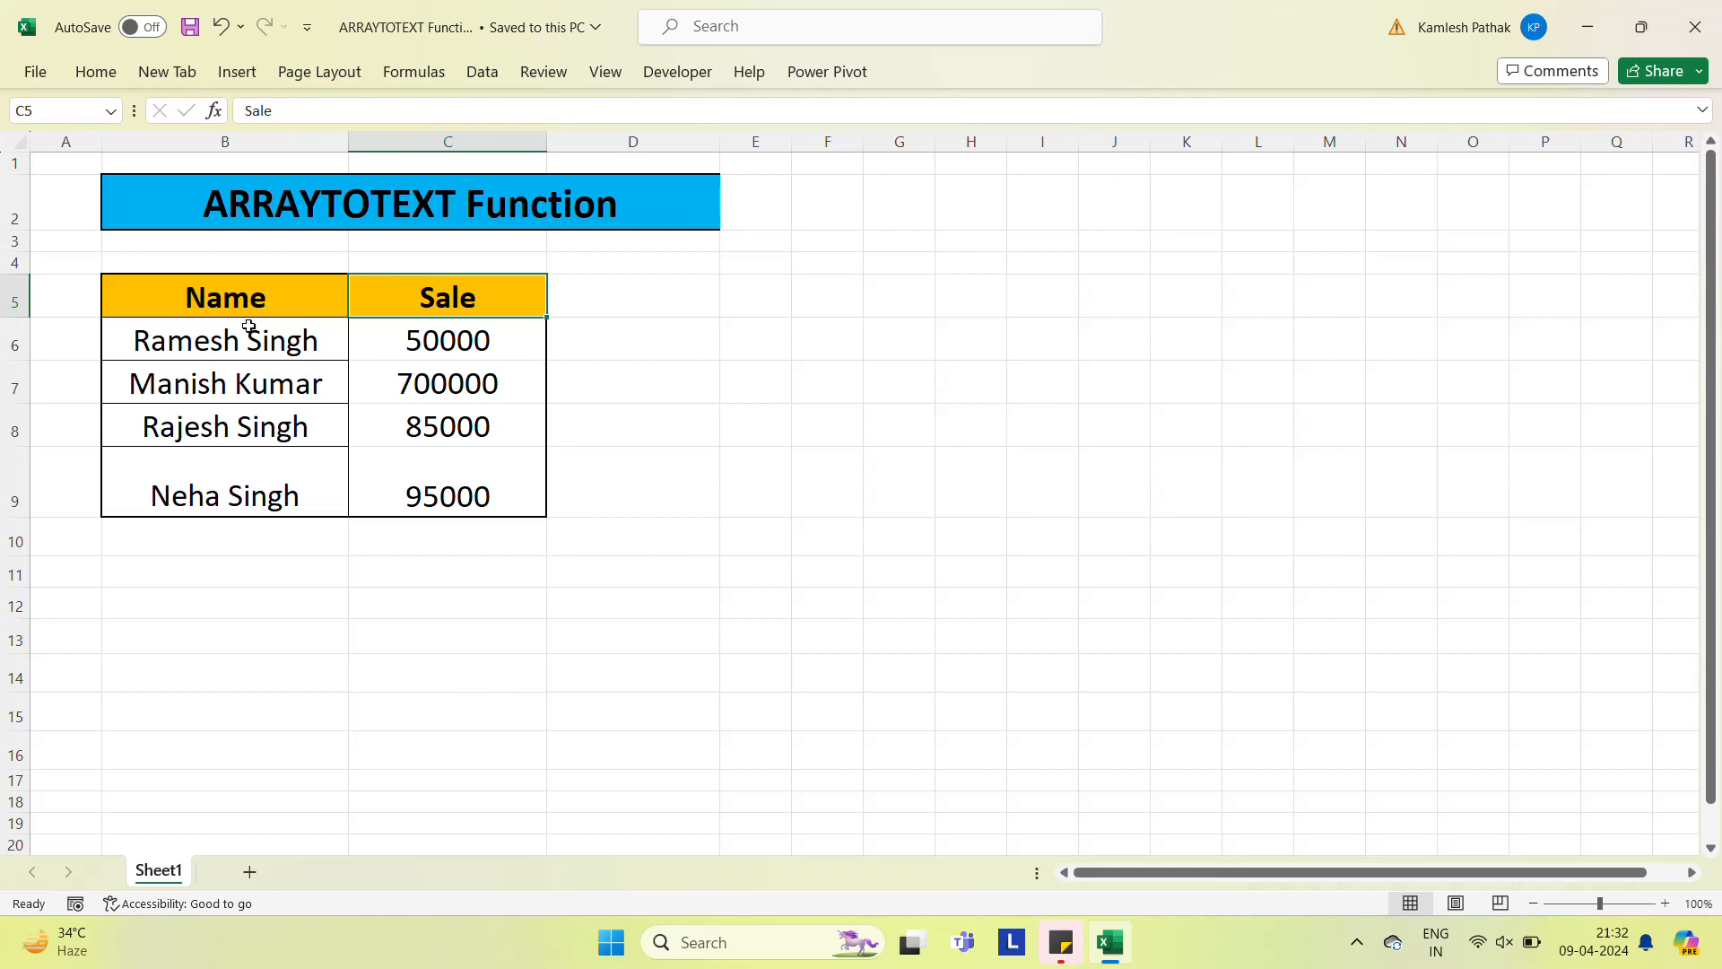
left_click(639, 296)
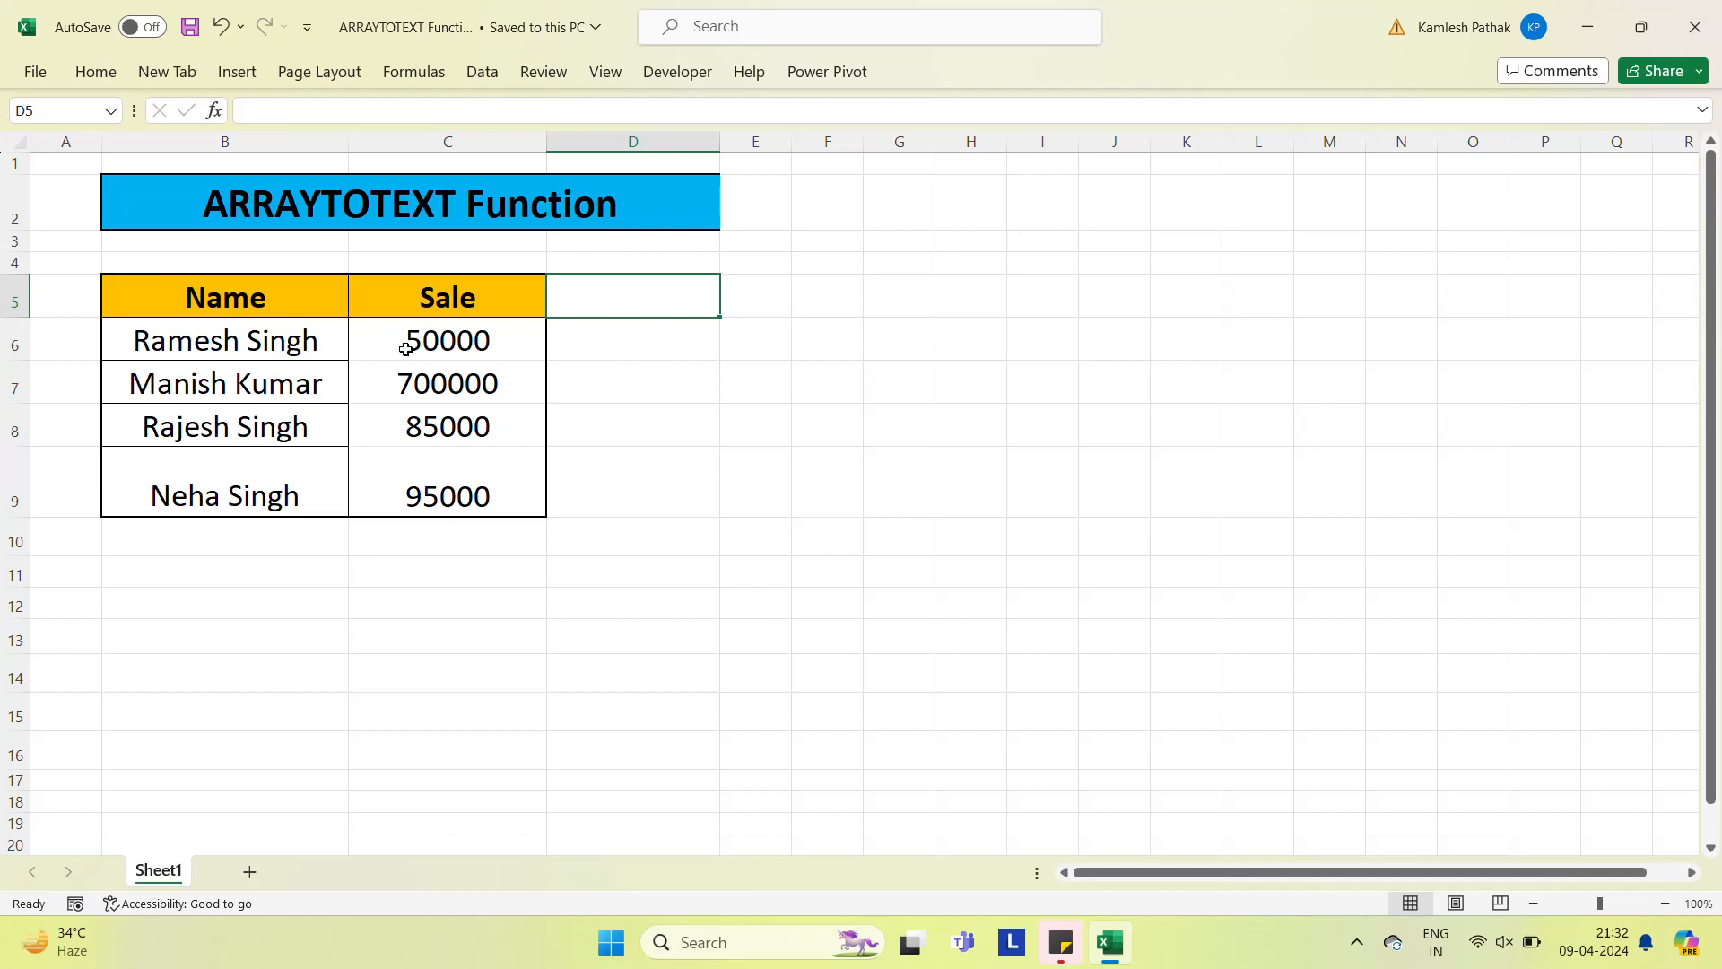
Enter =ARRAYTOTEXT(B6:C9,0) in cell E6 to join the Name and Sale data as concise text.
left_click(771, 338)
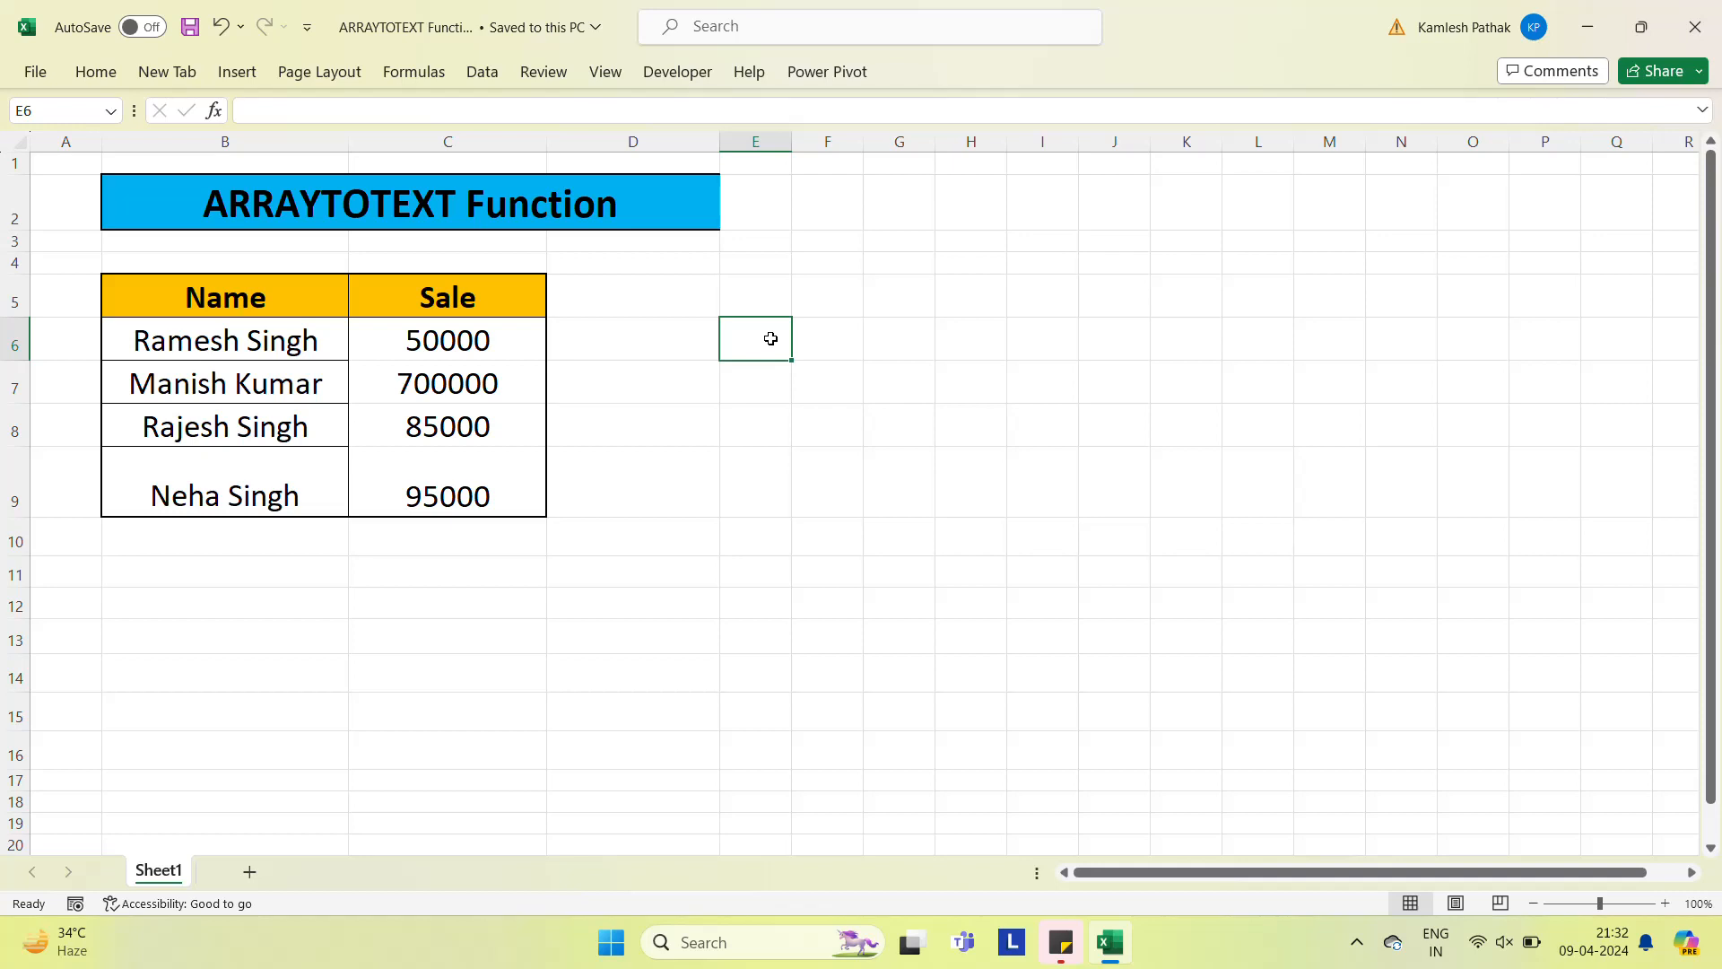
type("=ar")
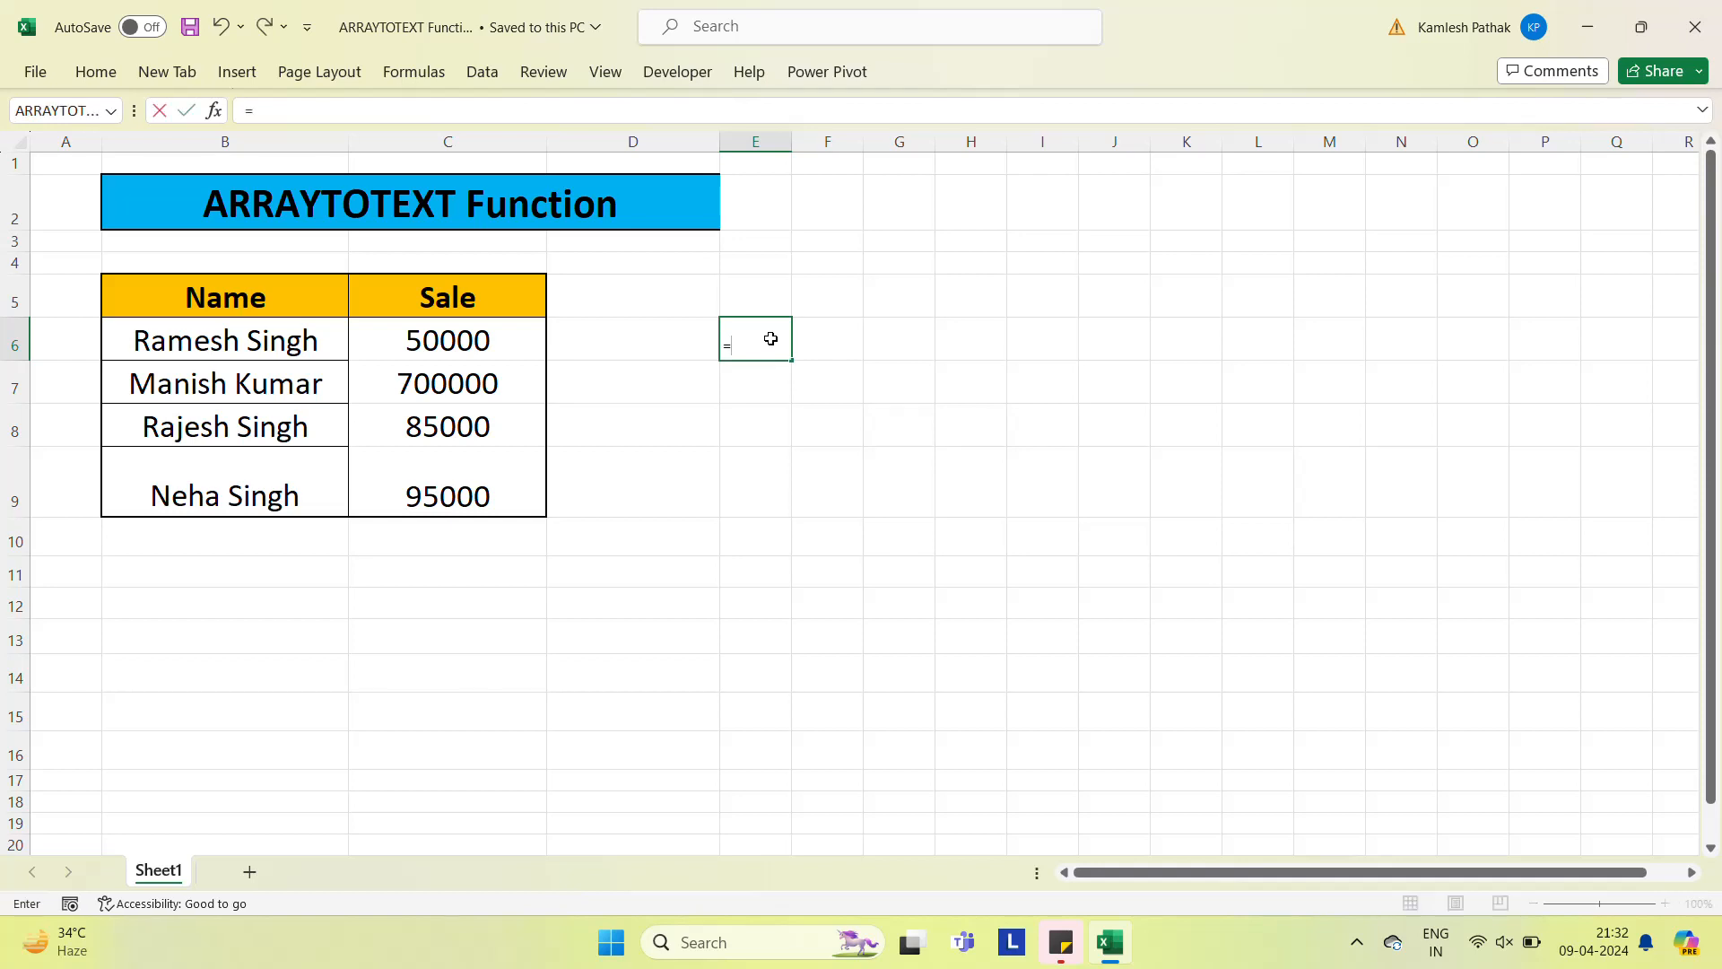
key("Down")
key("Down")
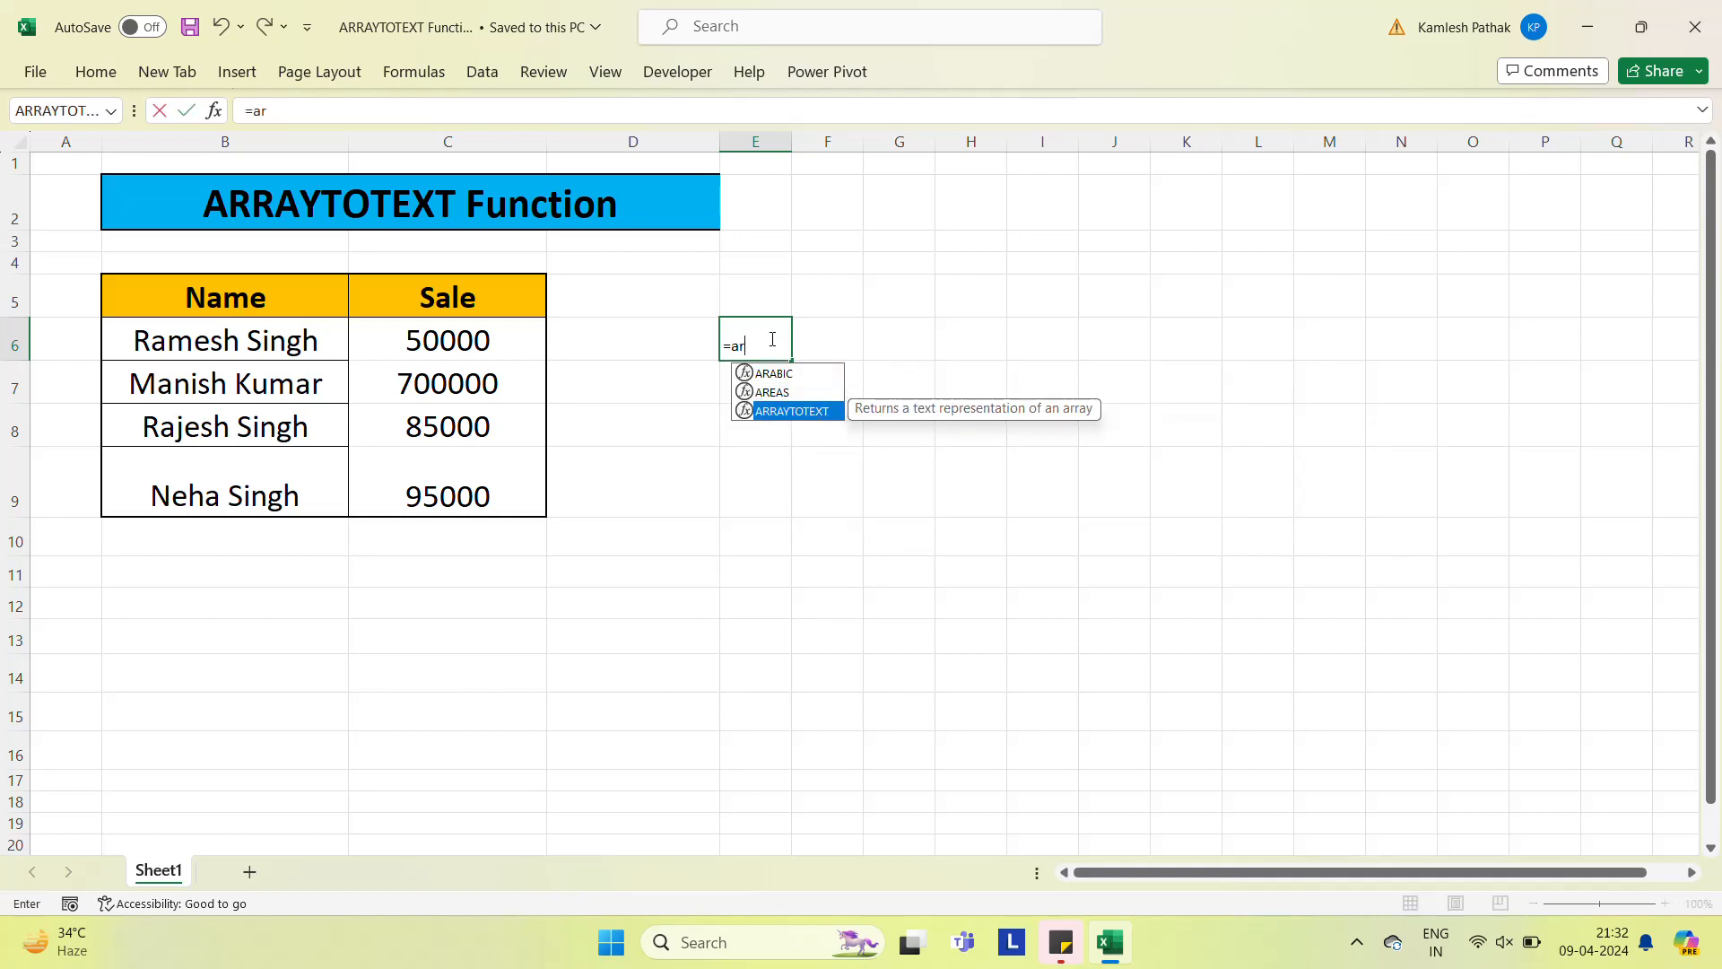
key("Tab")
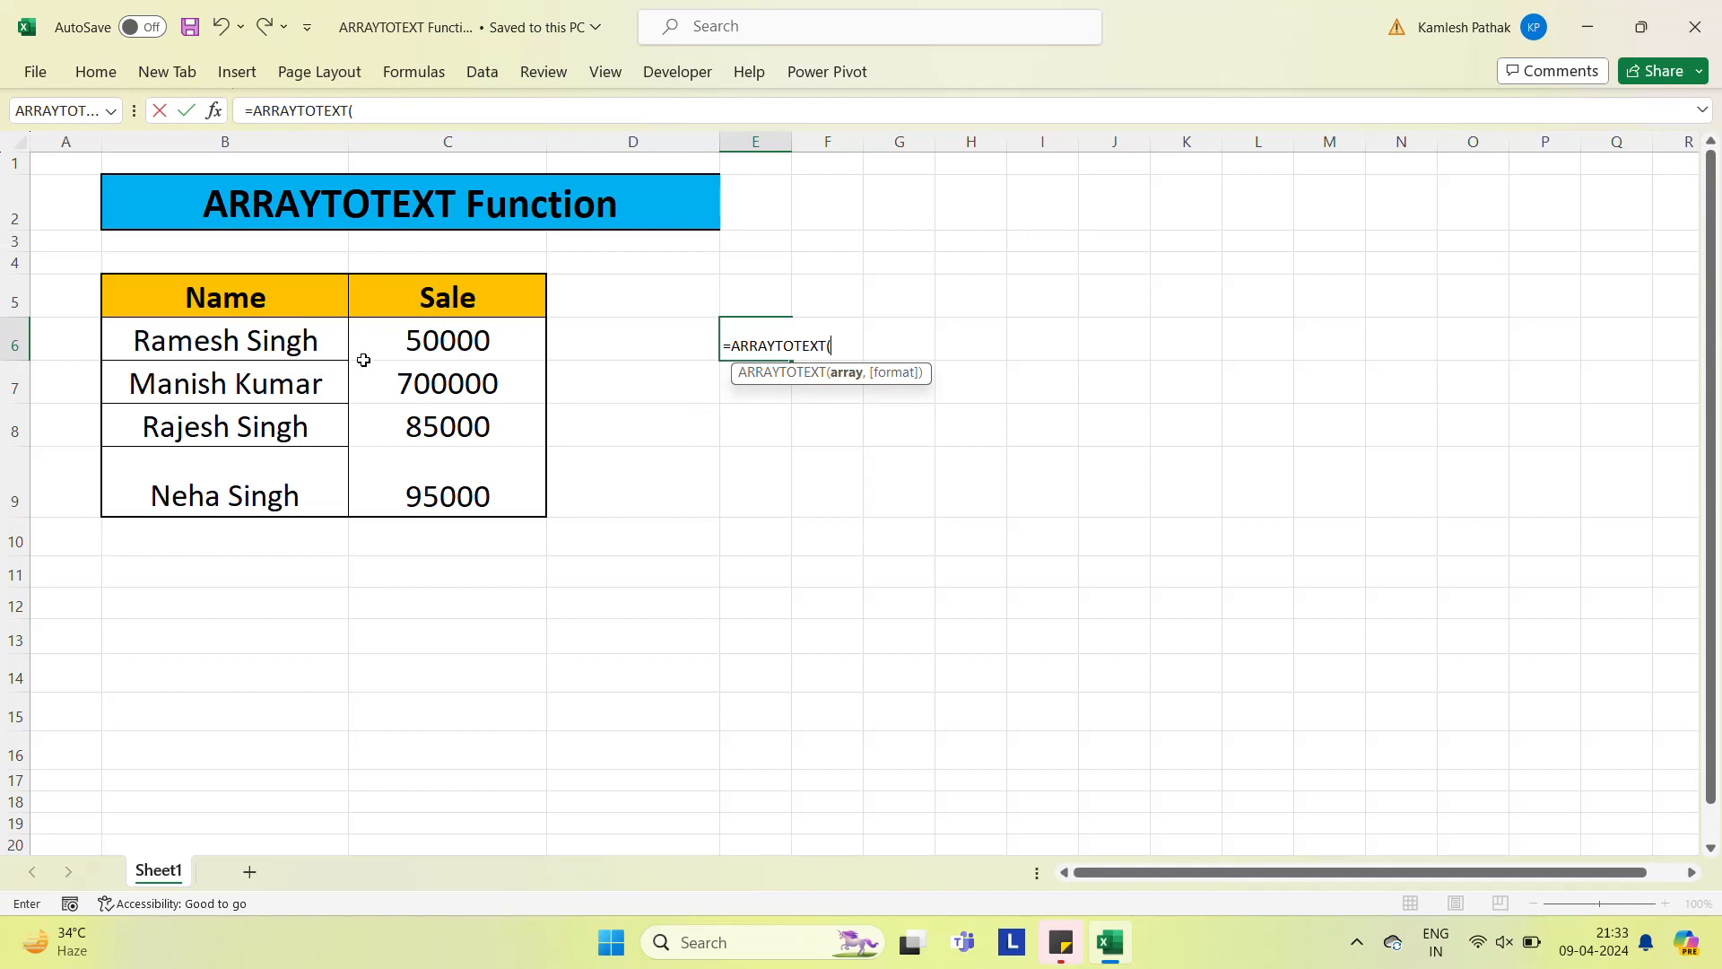
left_click(232, 352)
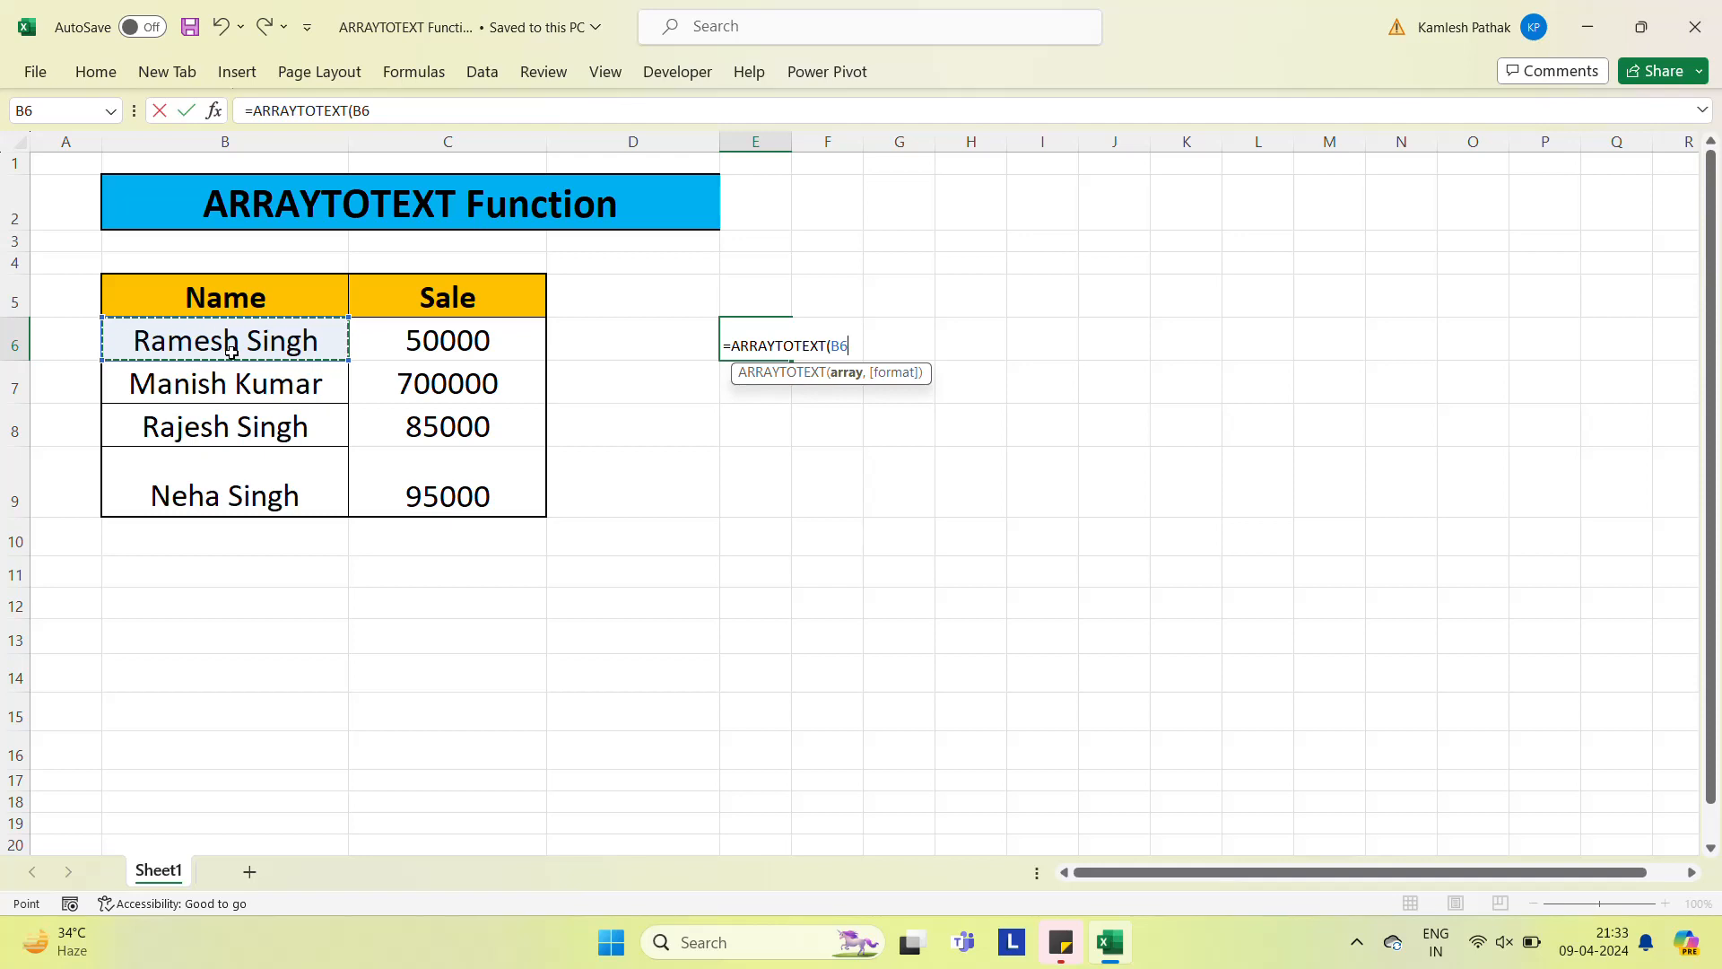
key("shift+Right")
key("ctrl+shift+Down")
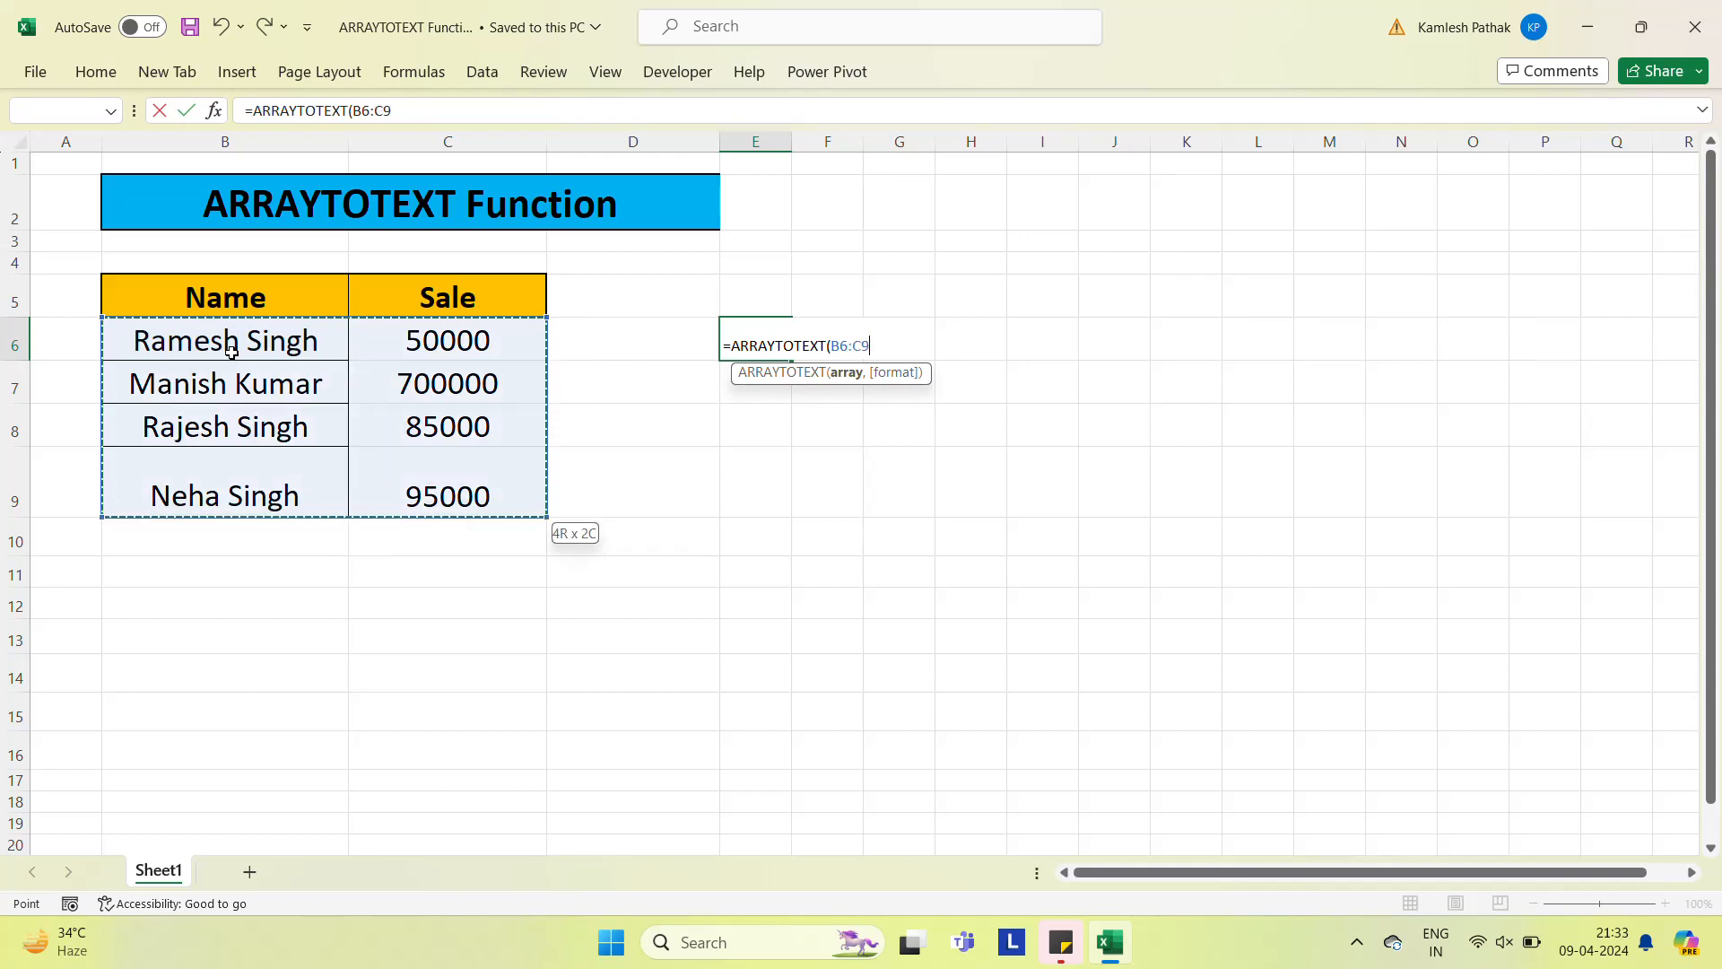
type(",")
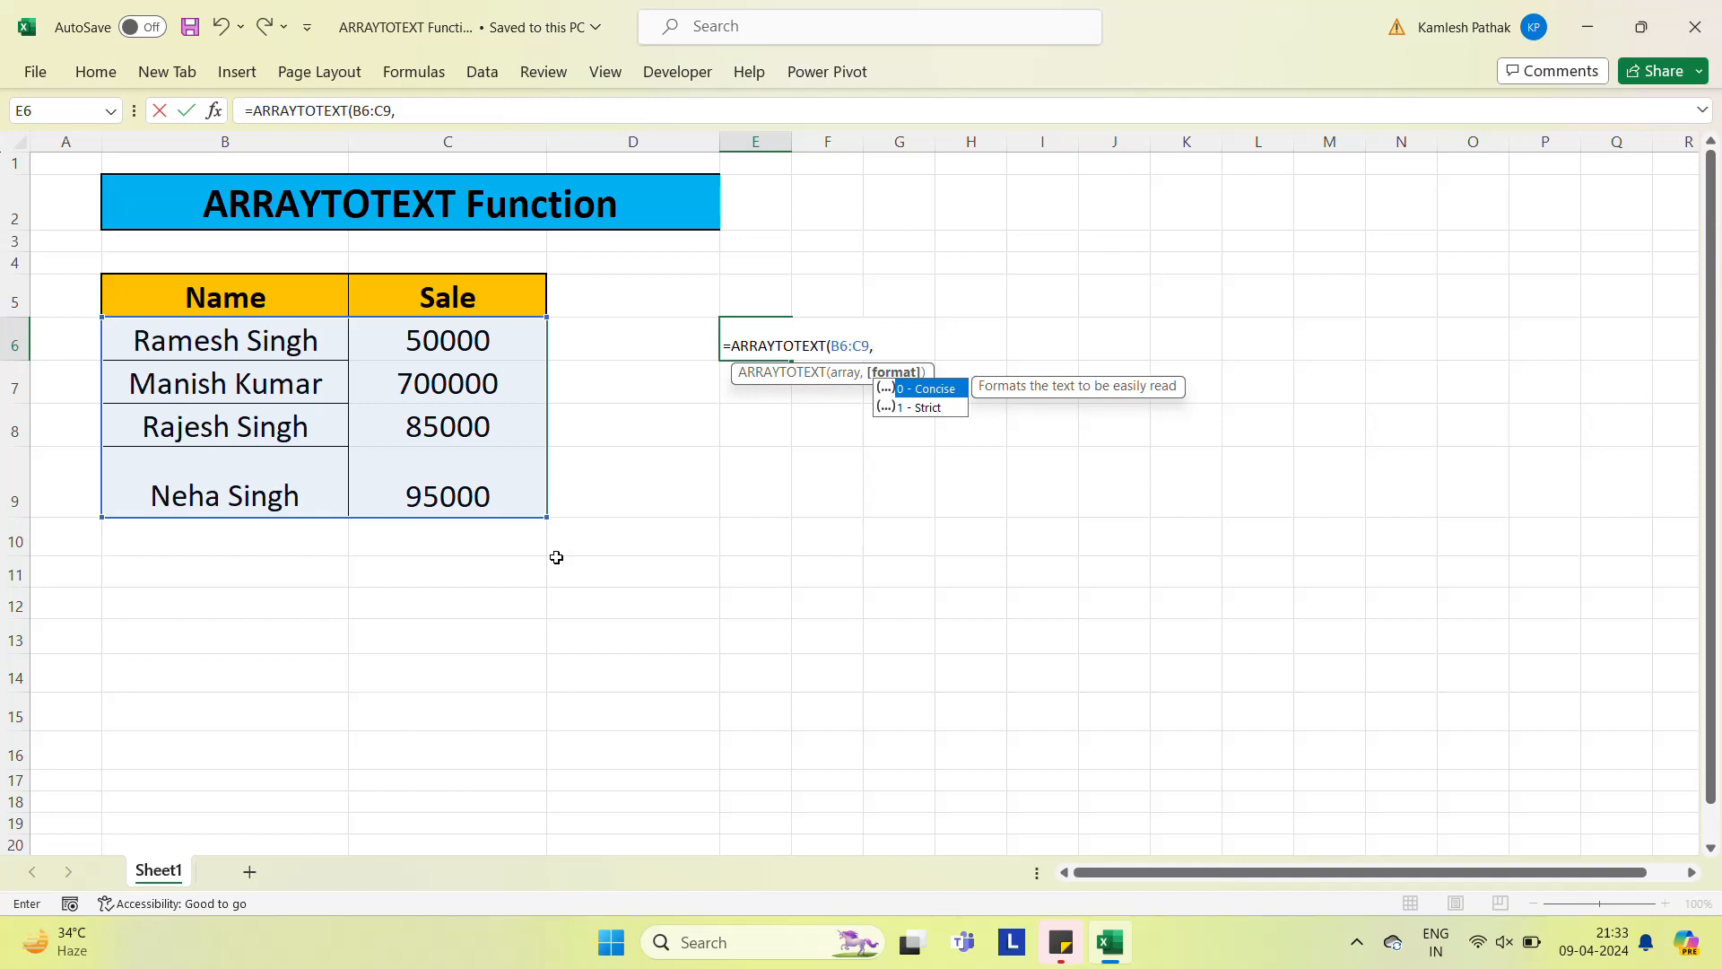
type("0)")
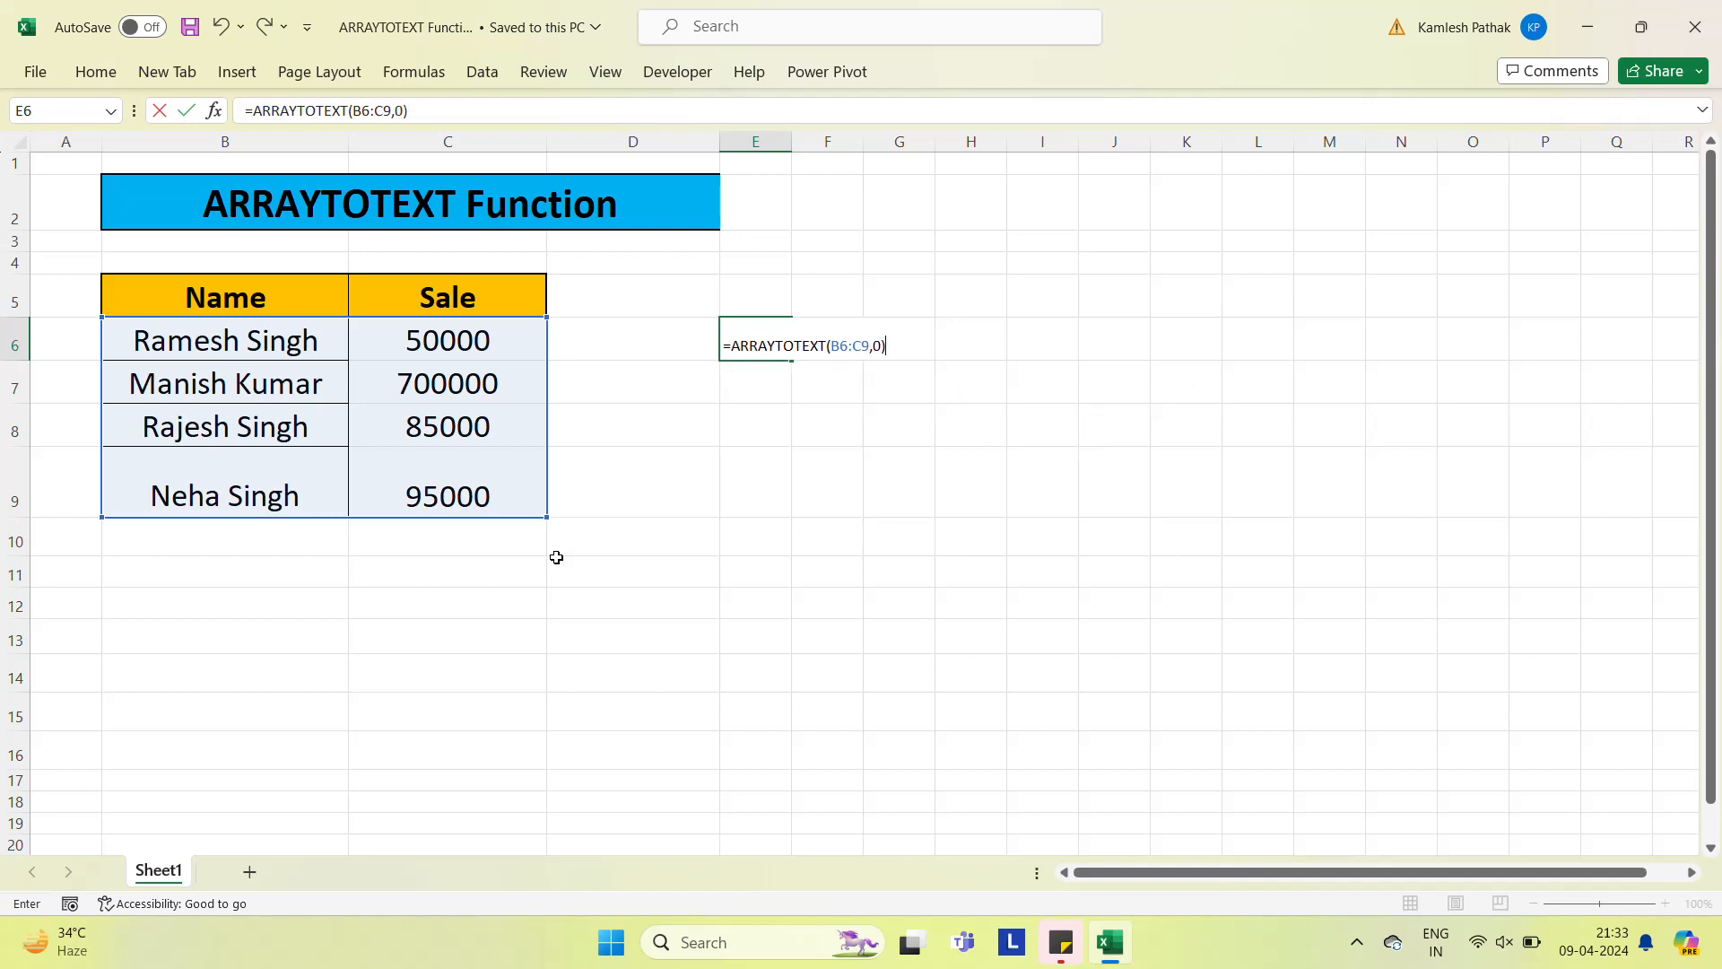
key("Return")
Set the font size of cell E6 to 16 and wrap its text.
key("Up")
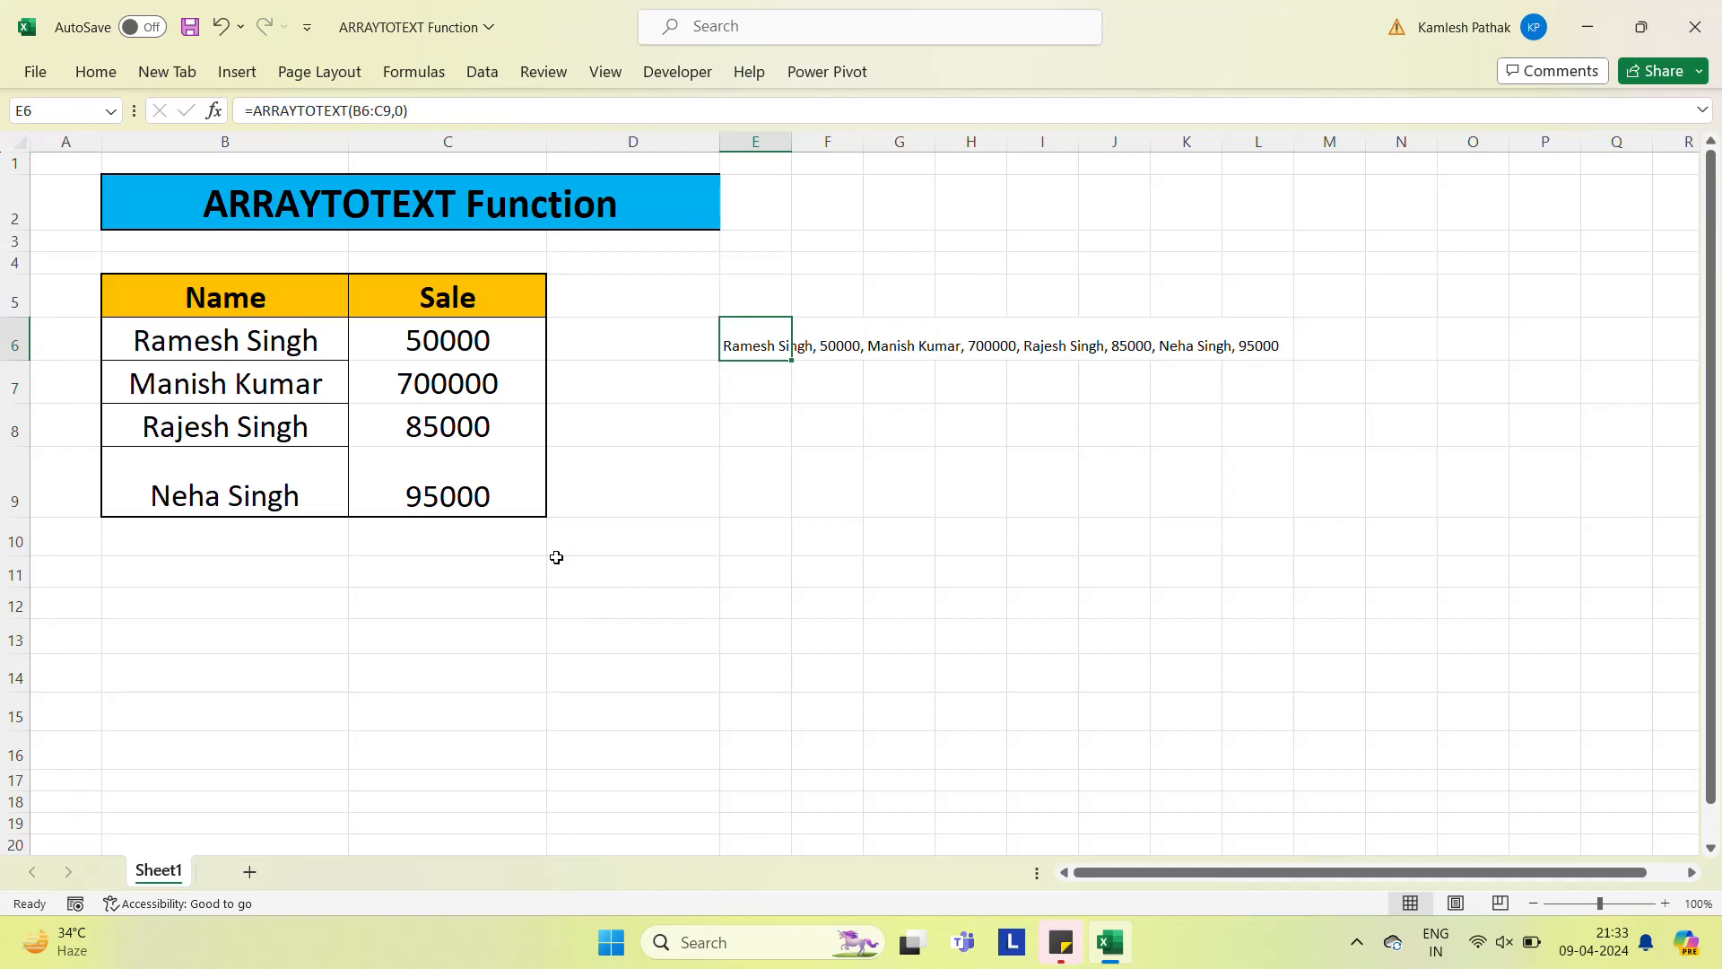
left_click(93, 74)
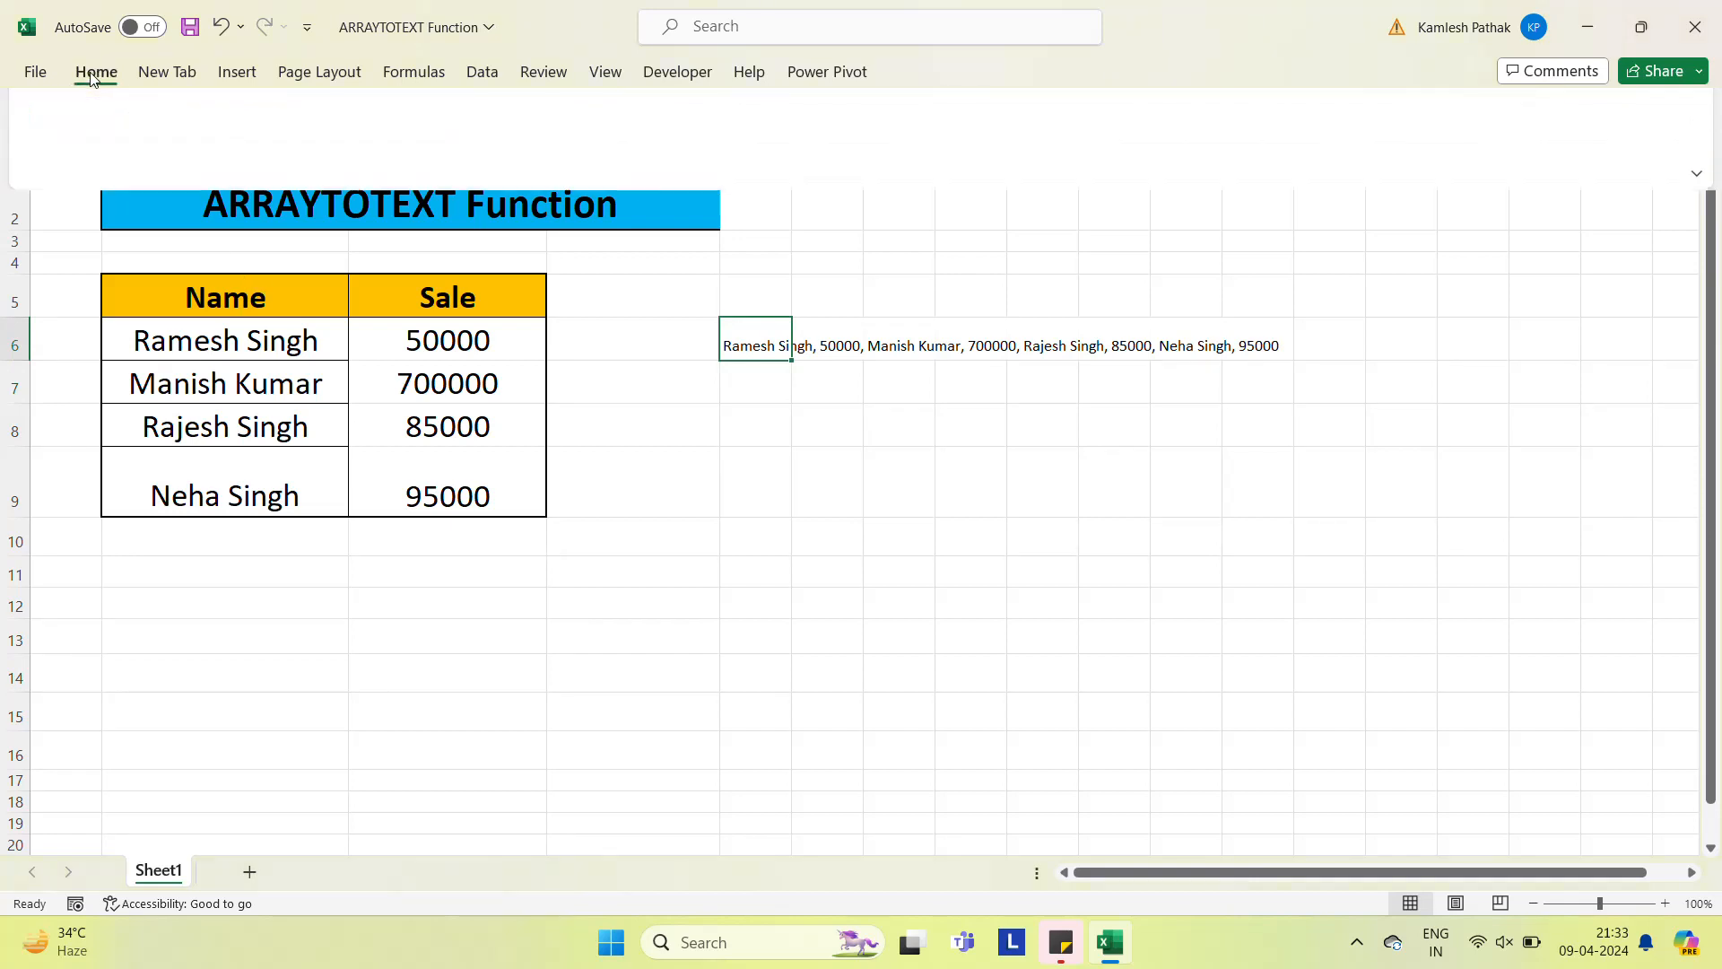
left_click(390, 114)
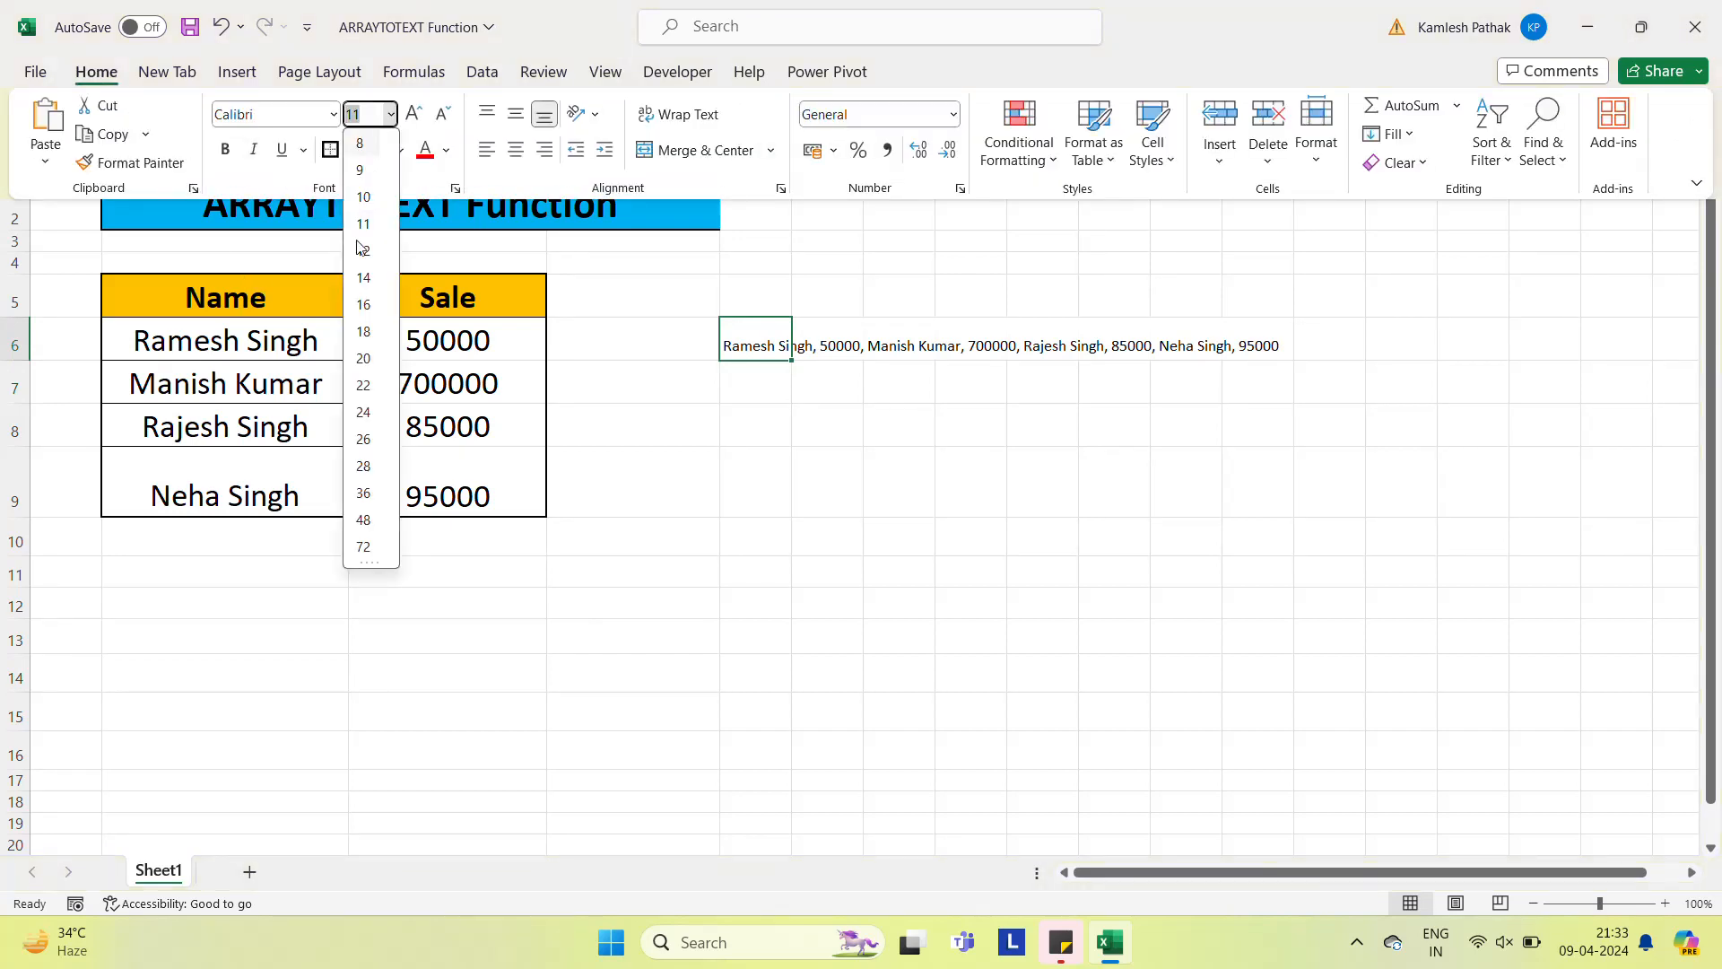
left_click(363, 305)
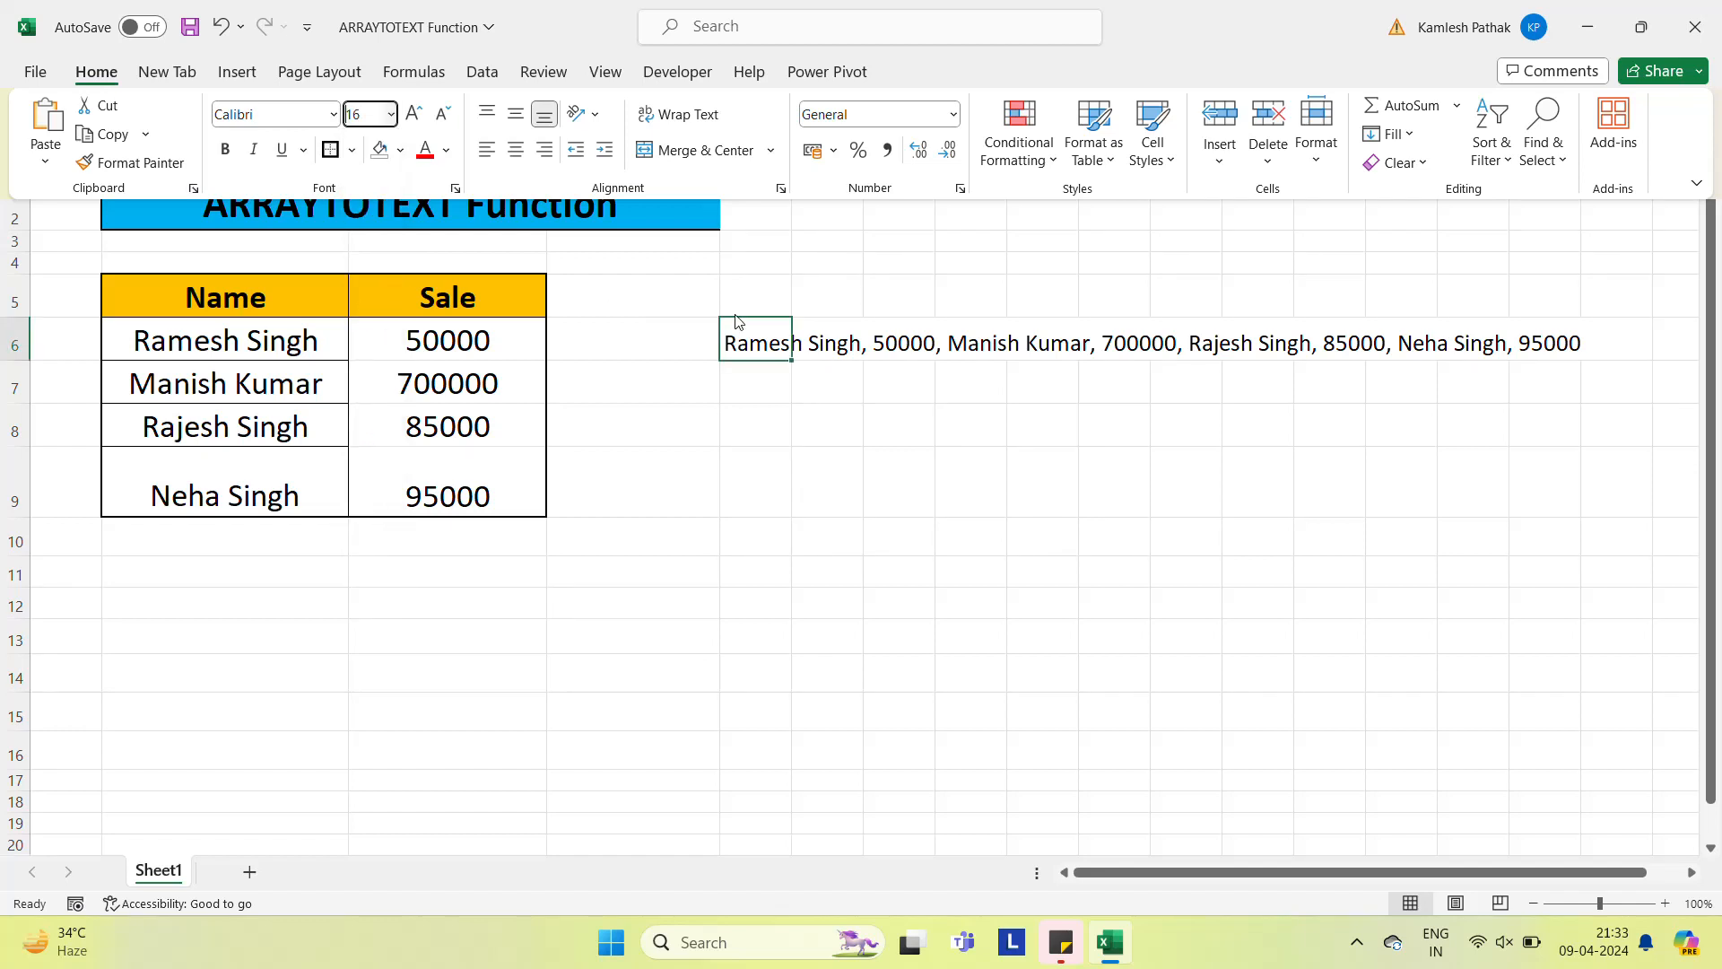
left_click(705, 130)
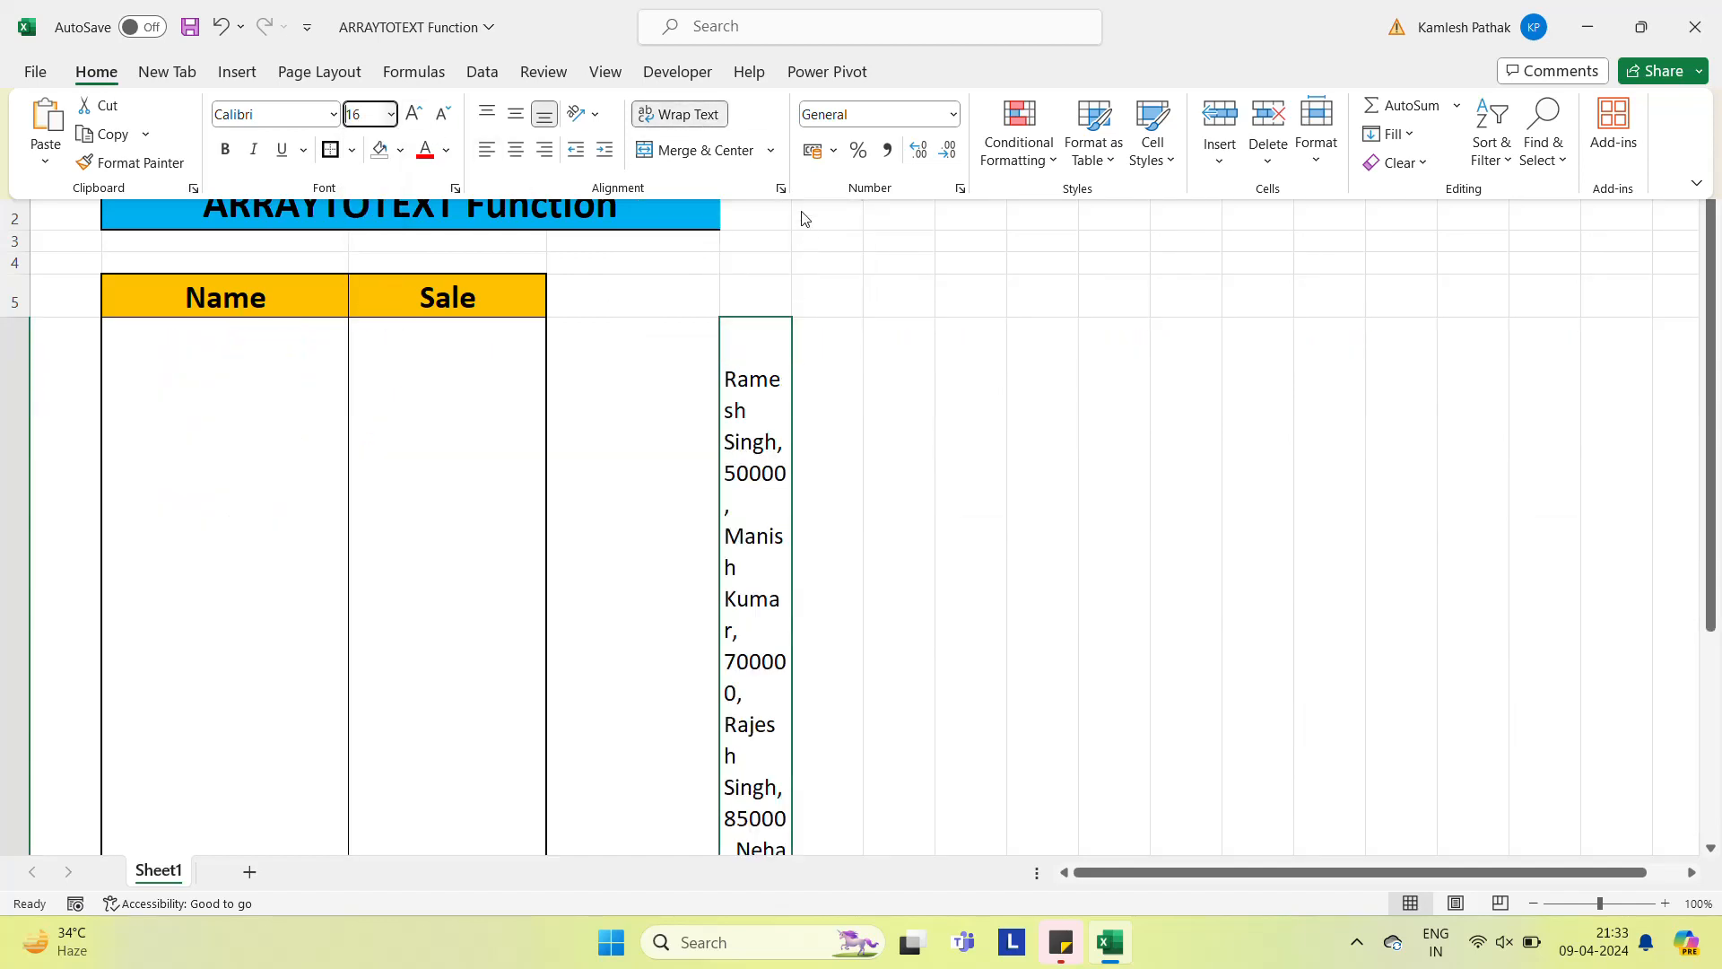
Widen column E to about eight times its width so the wrapped text fits on a few lines.
left_click(769, 263)
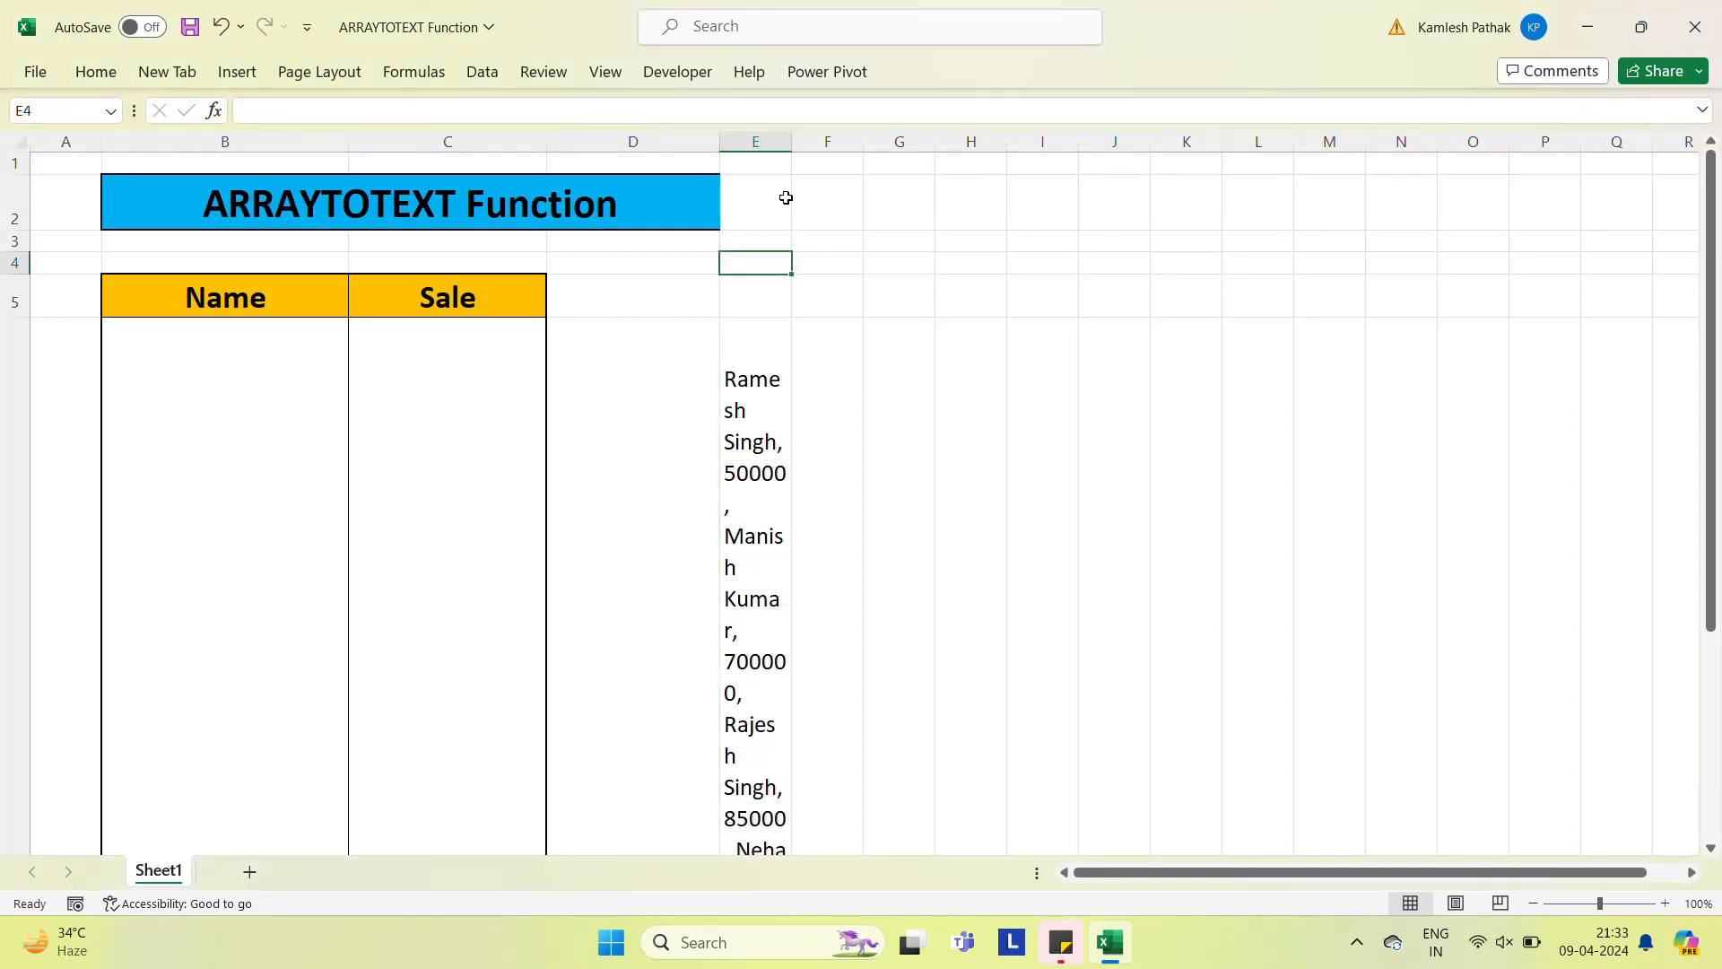
left_click(787, 160)
left_click_drag(791, 142, 1309, 152)
Align the text in cell E6 vertically to the middle.
left_click(1080, 473)
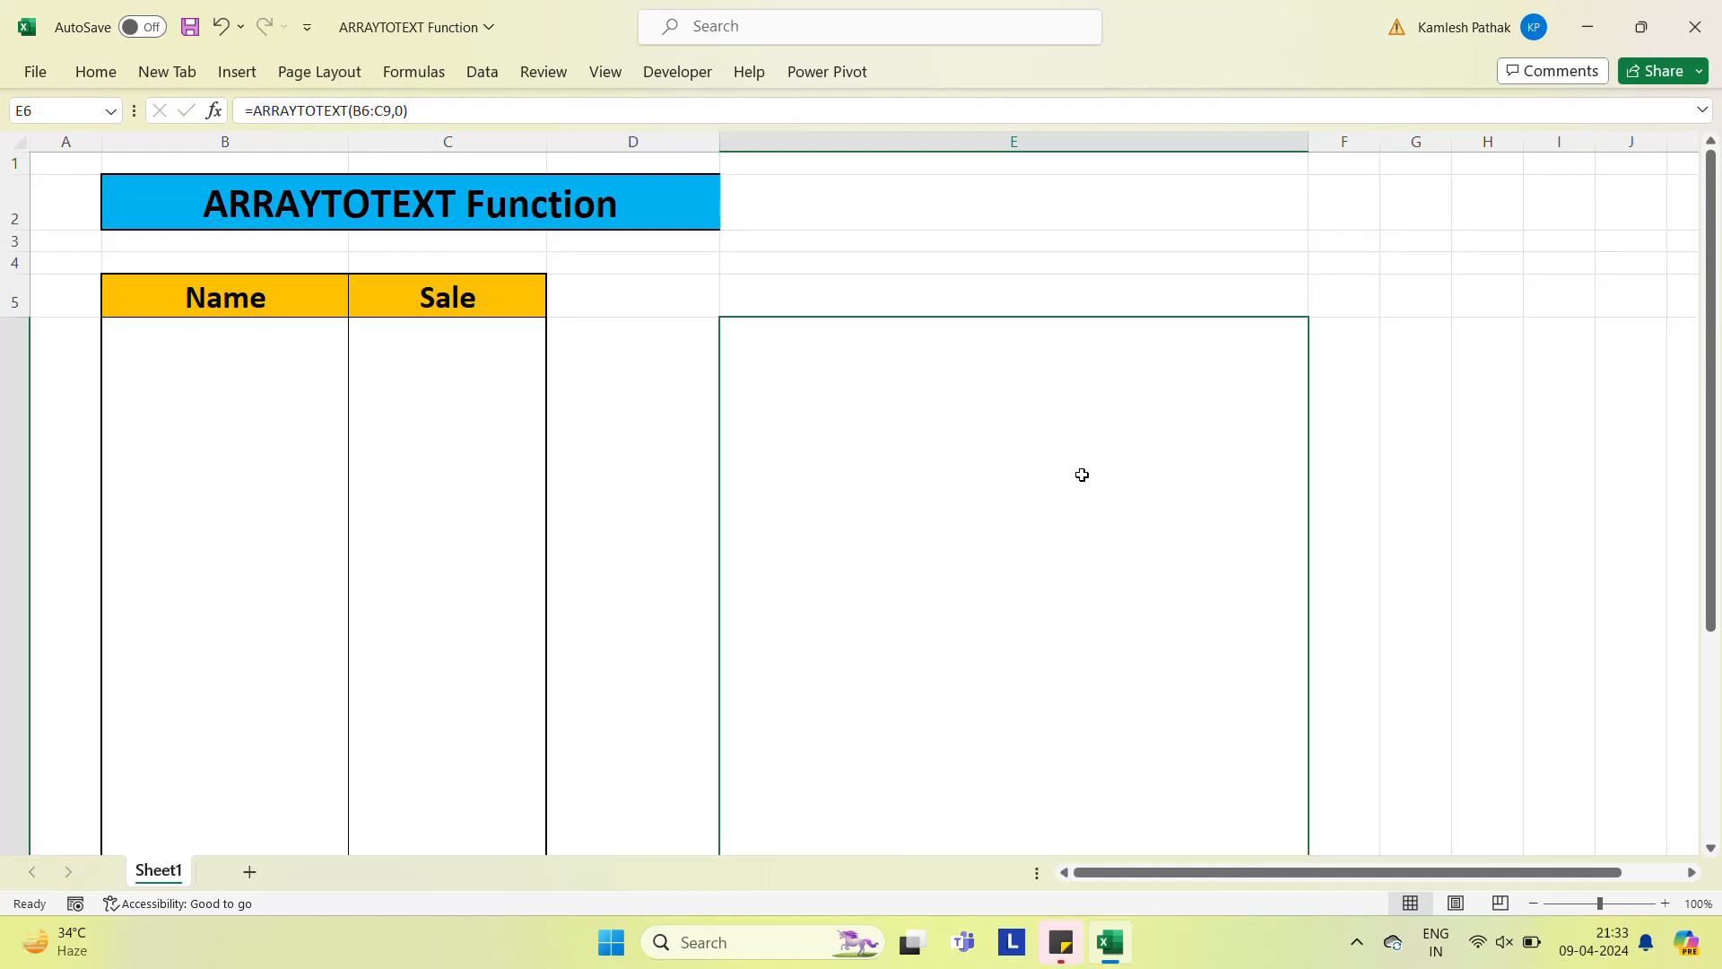
left_click(99, 72)
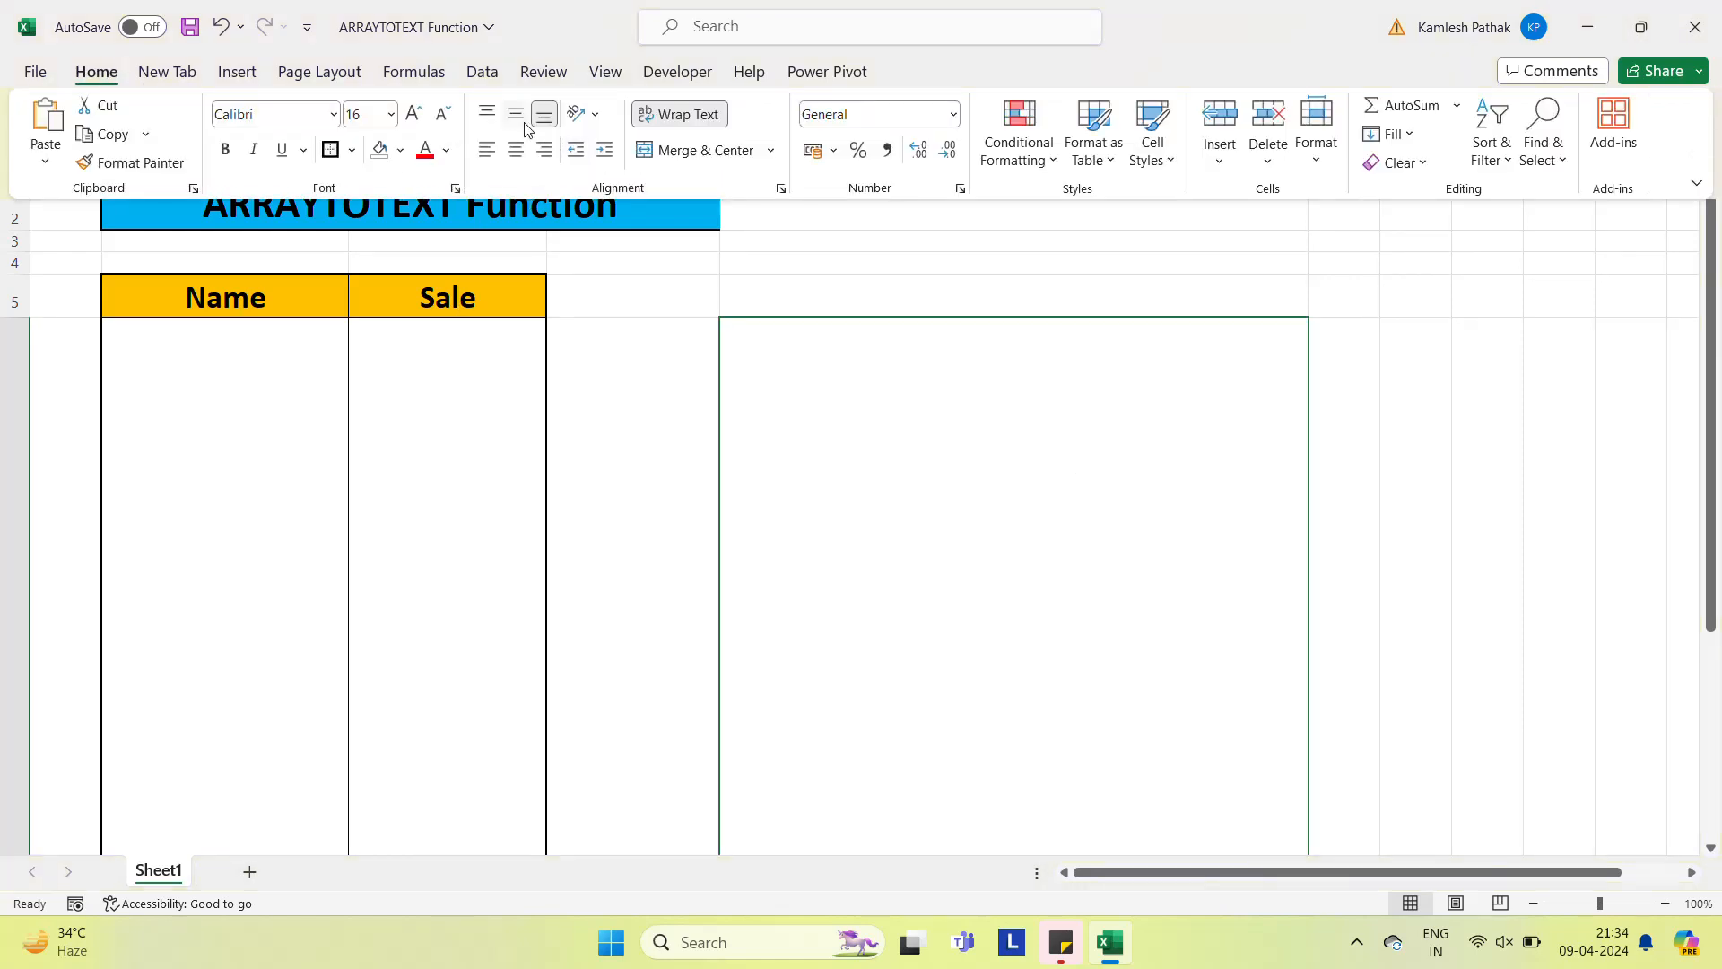
left_click(518, 116)
left_click(871, 288)
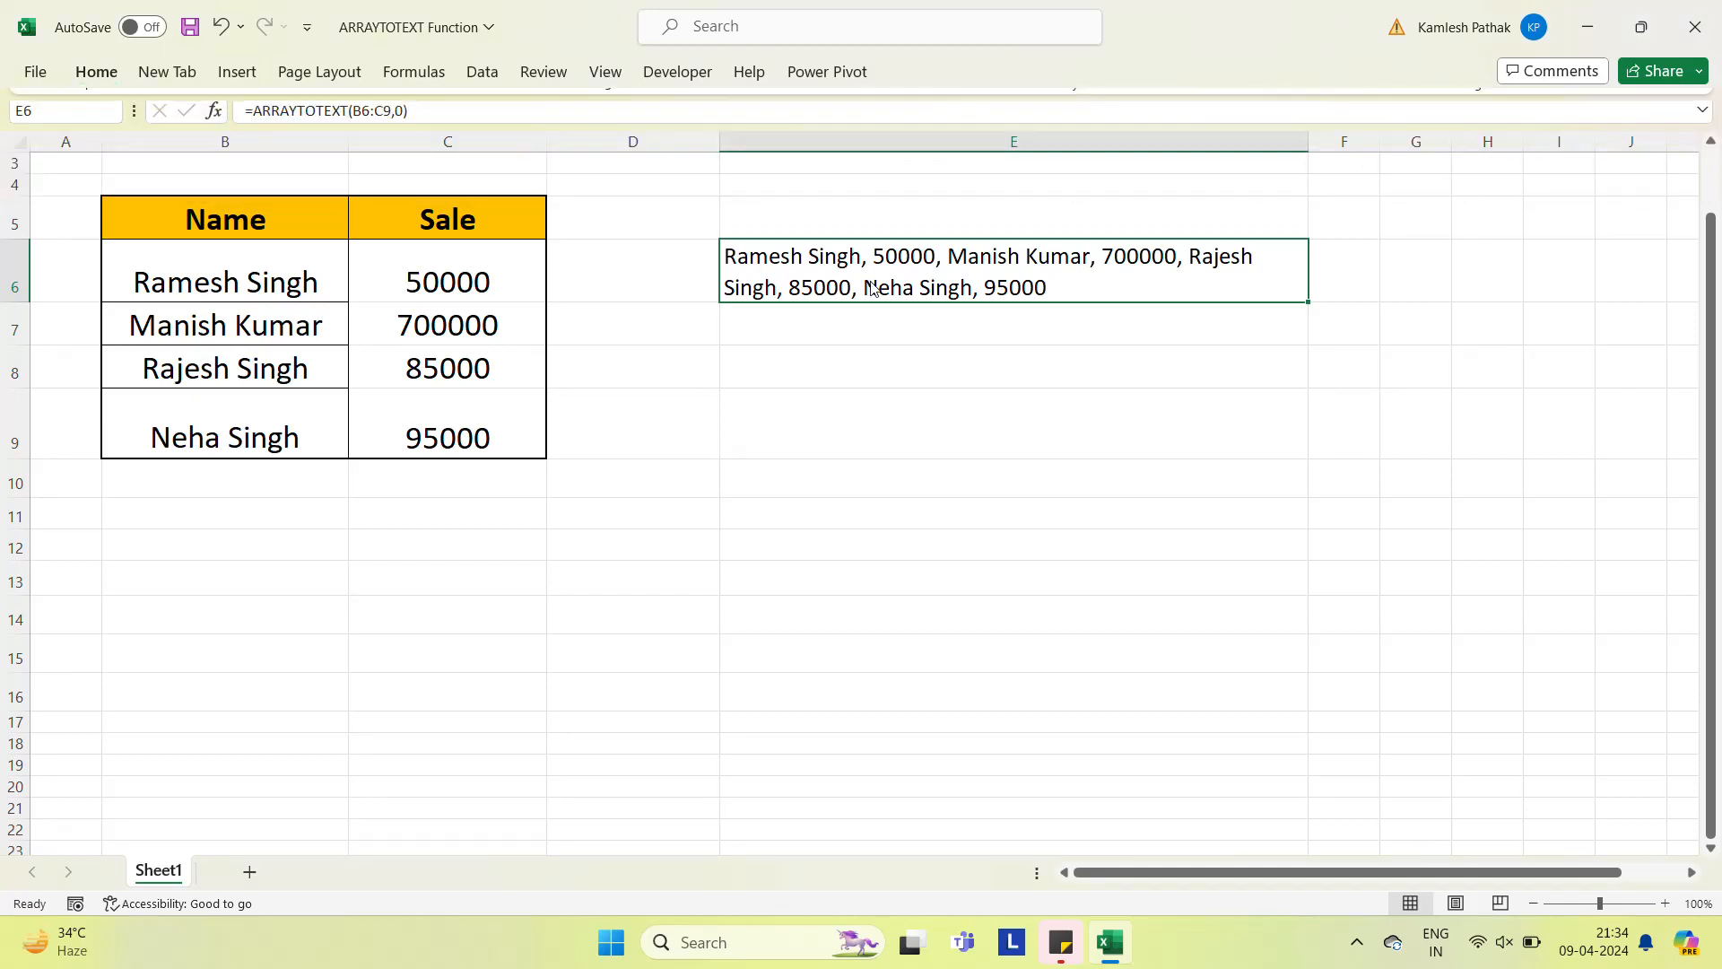
Compare the joined text in cell E6 with the source entries in the Name and Sale table.
left_click(753, 371)
key("Up")
key("Up")
key("Up")
key("Up")
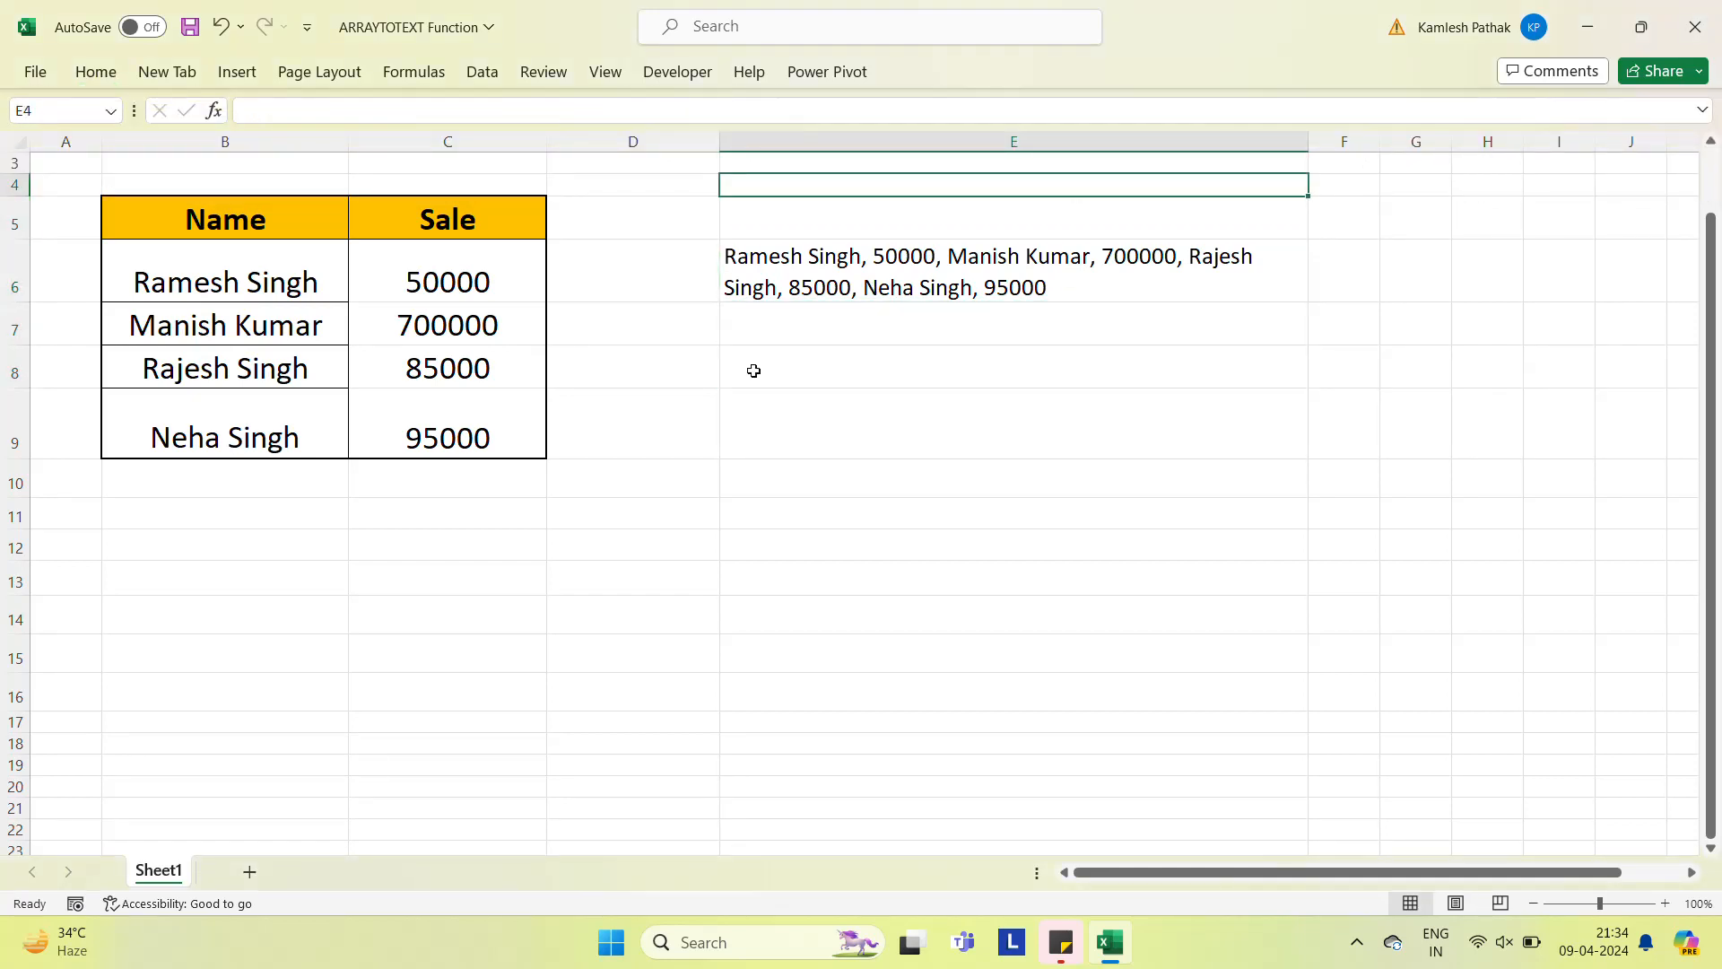
key("Down")
key("Down")
key("Left")
key("Left")
key("Left")
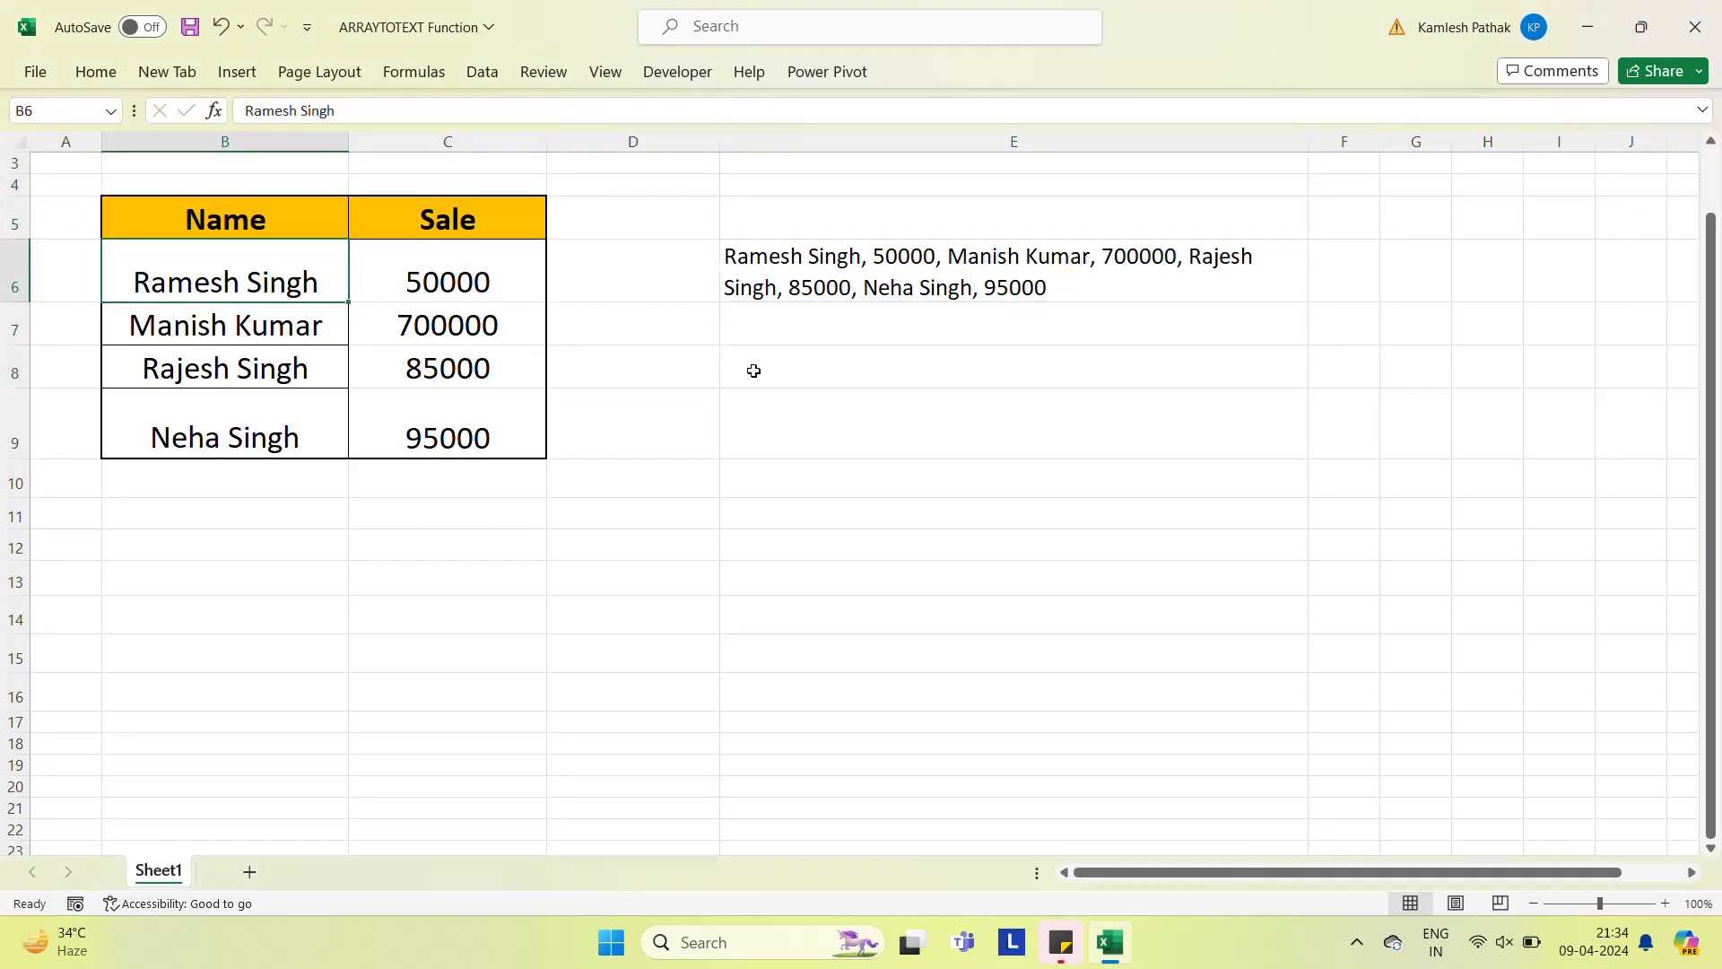
key("Right")
key("Right")
key("Right")
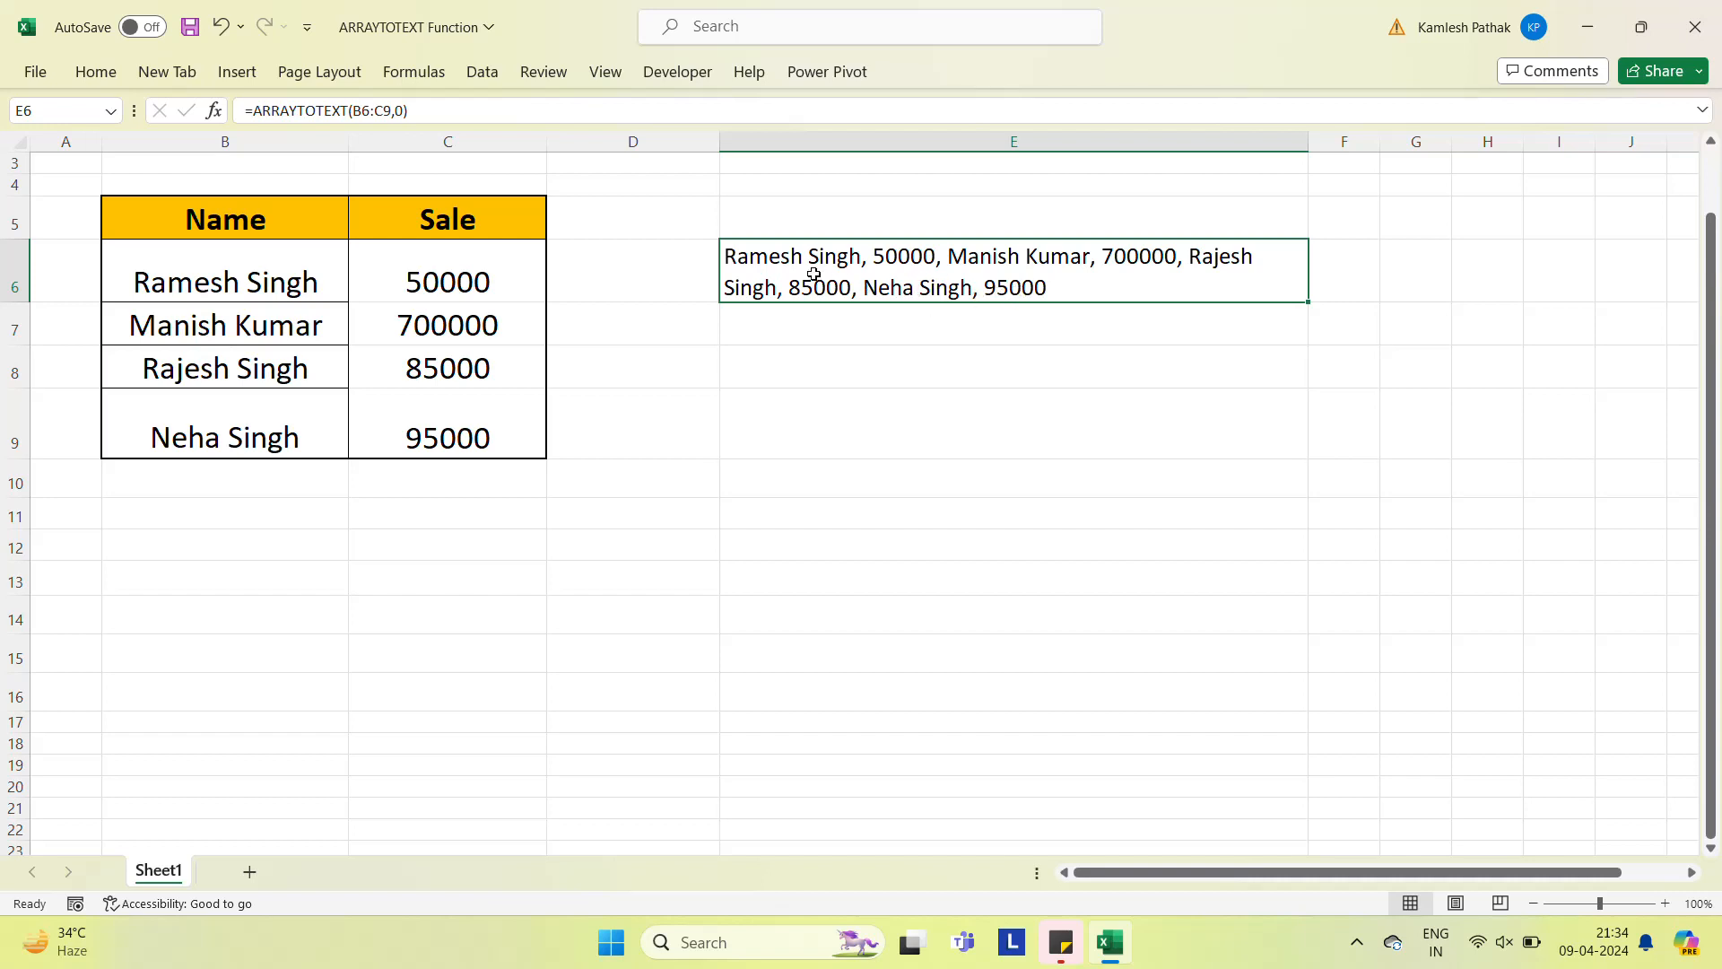
left_click(216, 287)
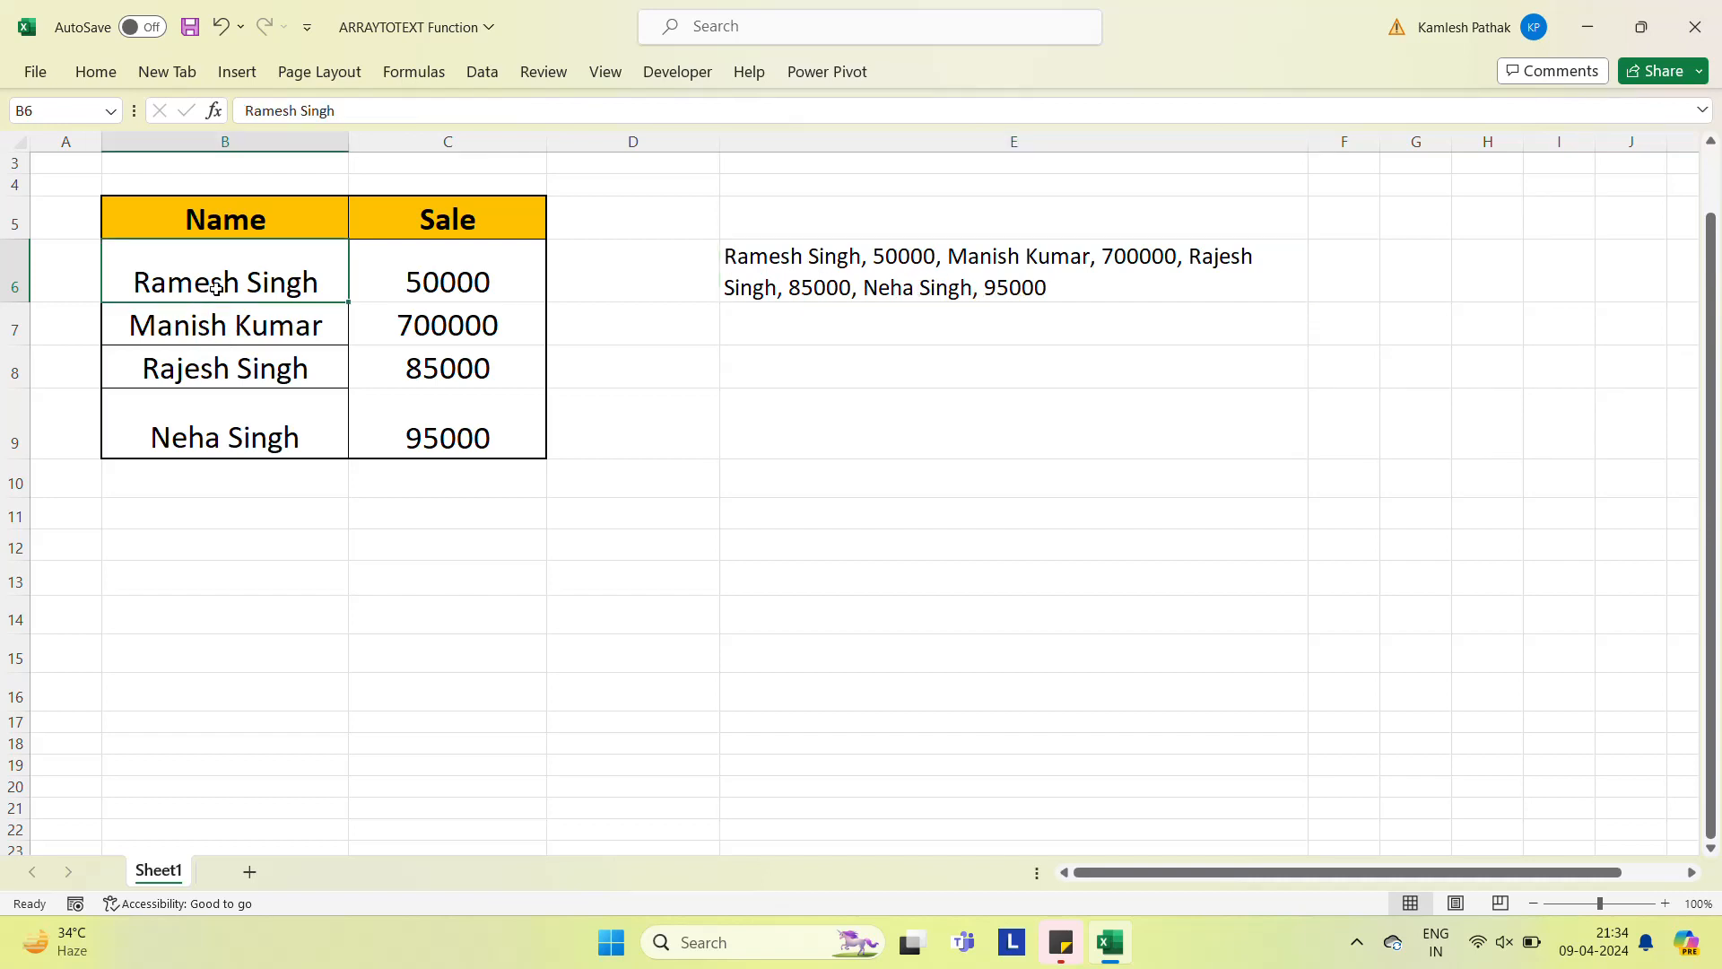
left_click(390, 288)
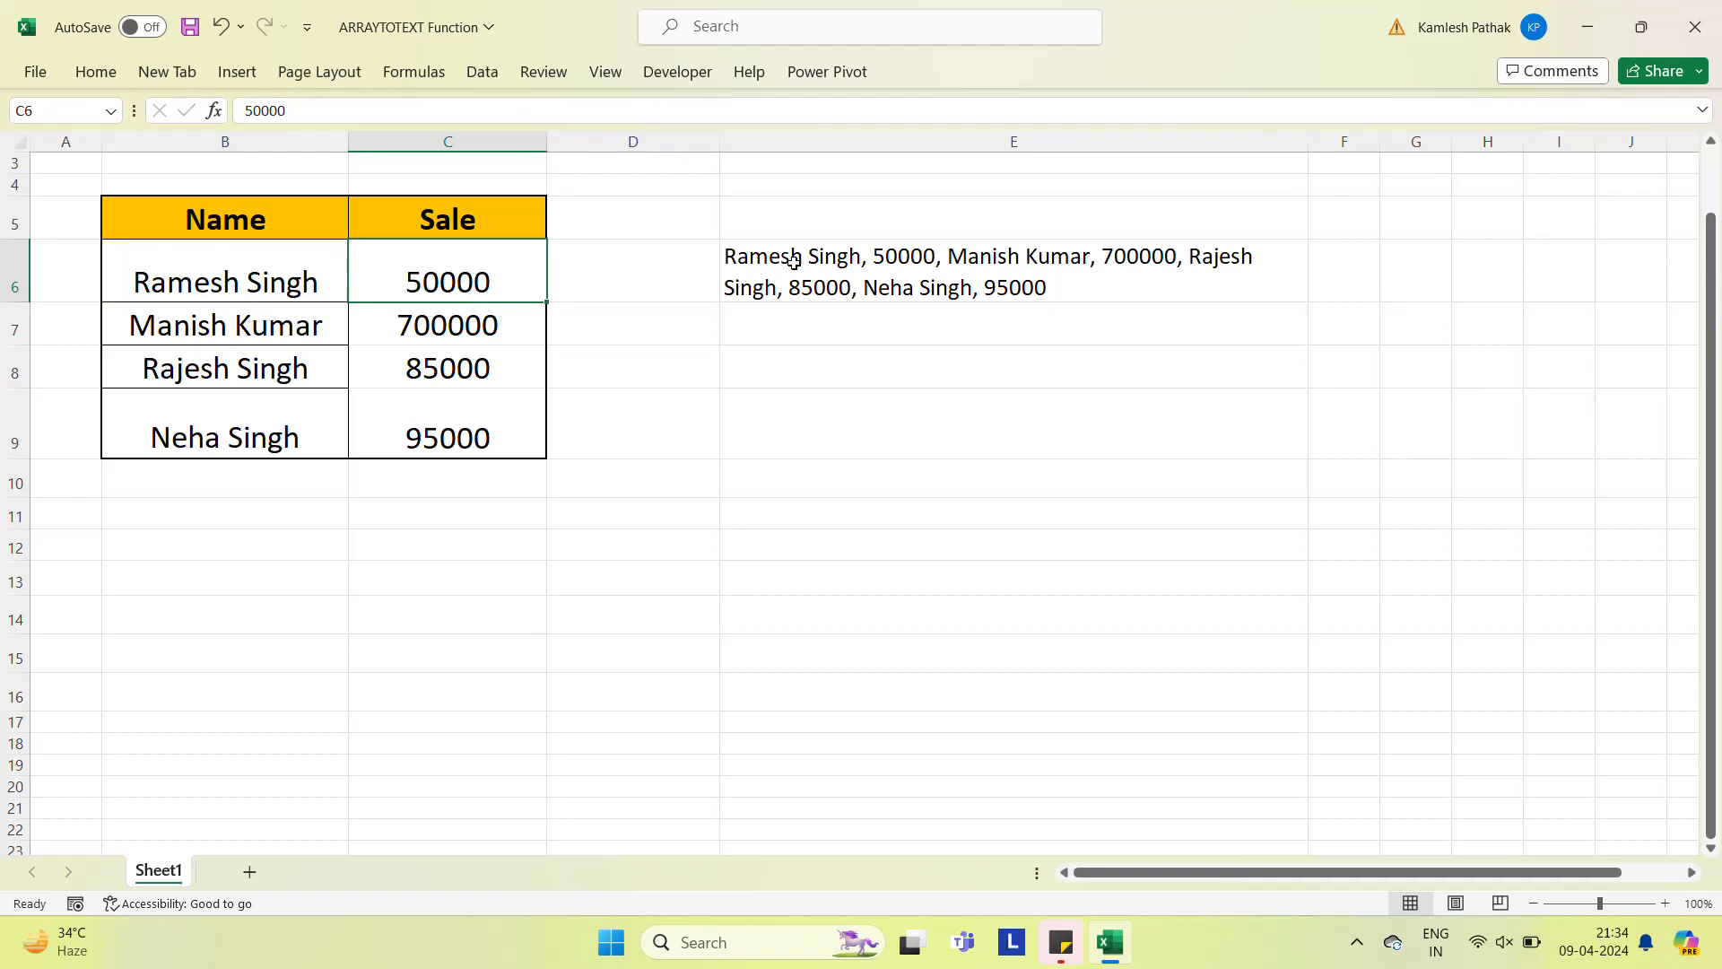
Remove the optional format argument from E6's formula, leaving =ARRAYTOTEXT(B6:C9).
left_click(838, 258)
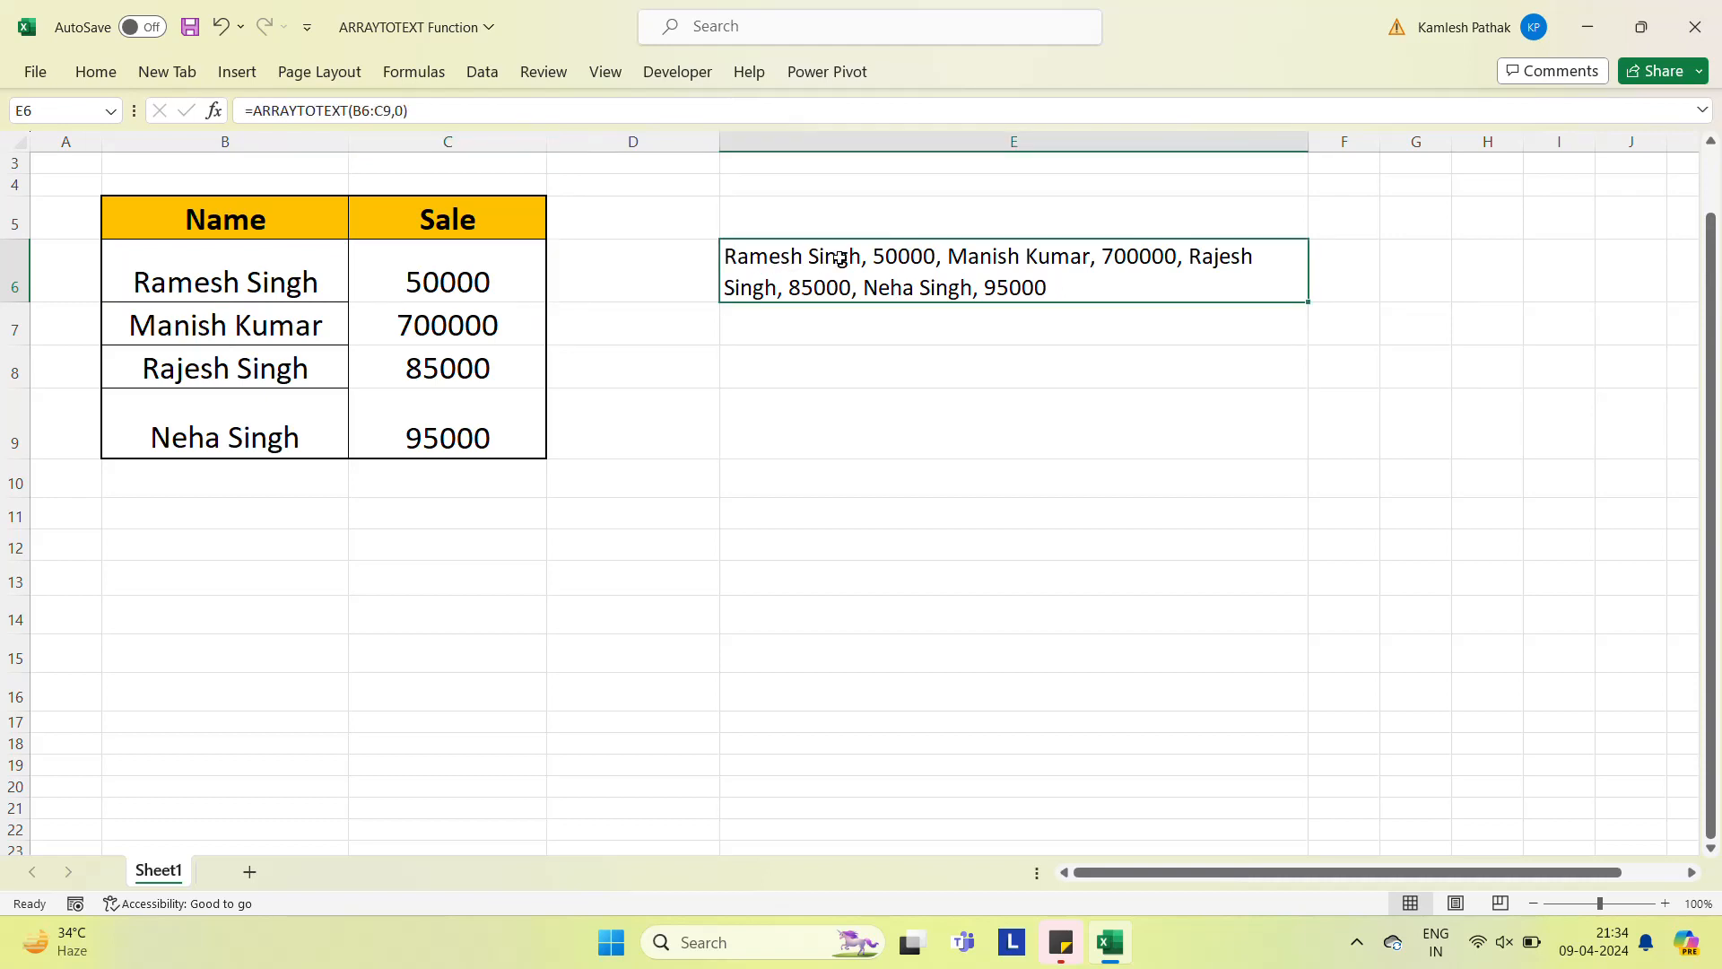
double_click(839, 258)
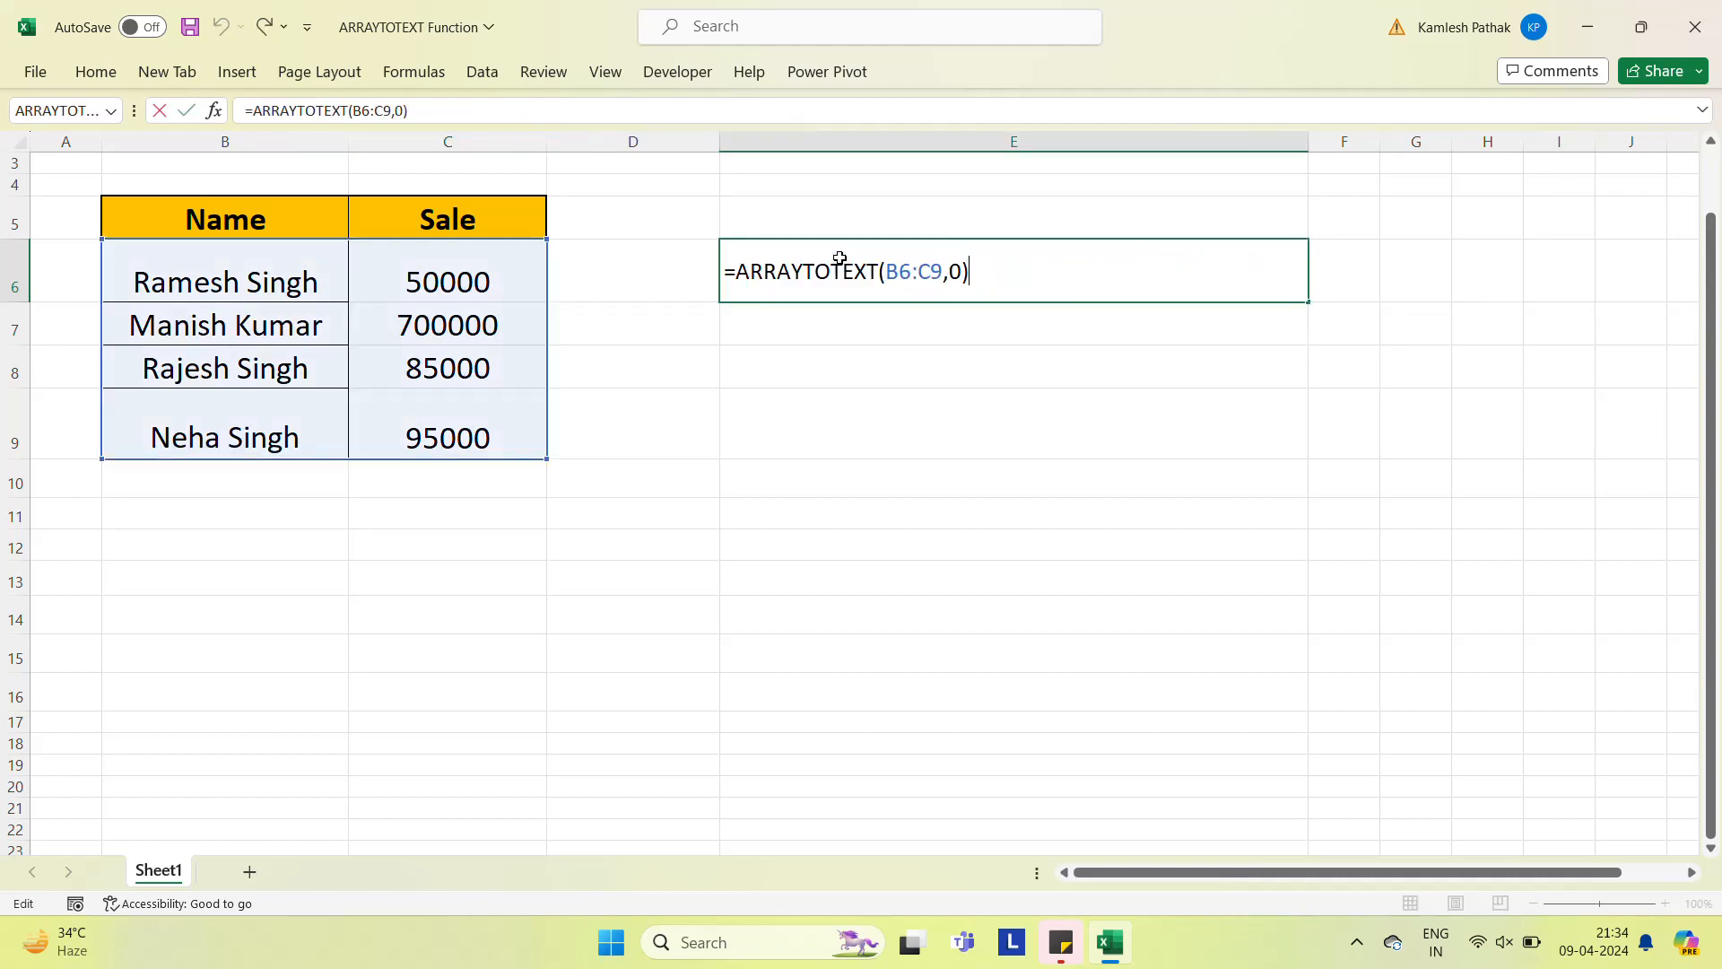
key("shift+Right")
key("shift+Right")
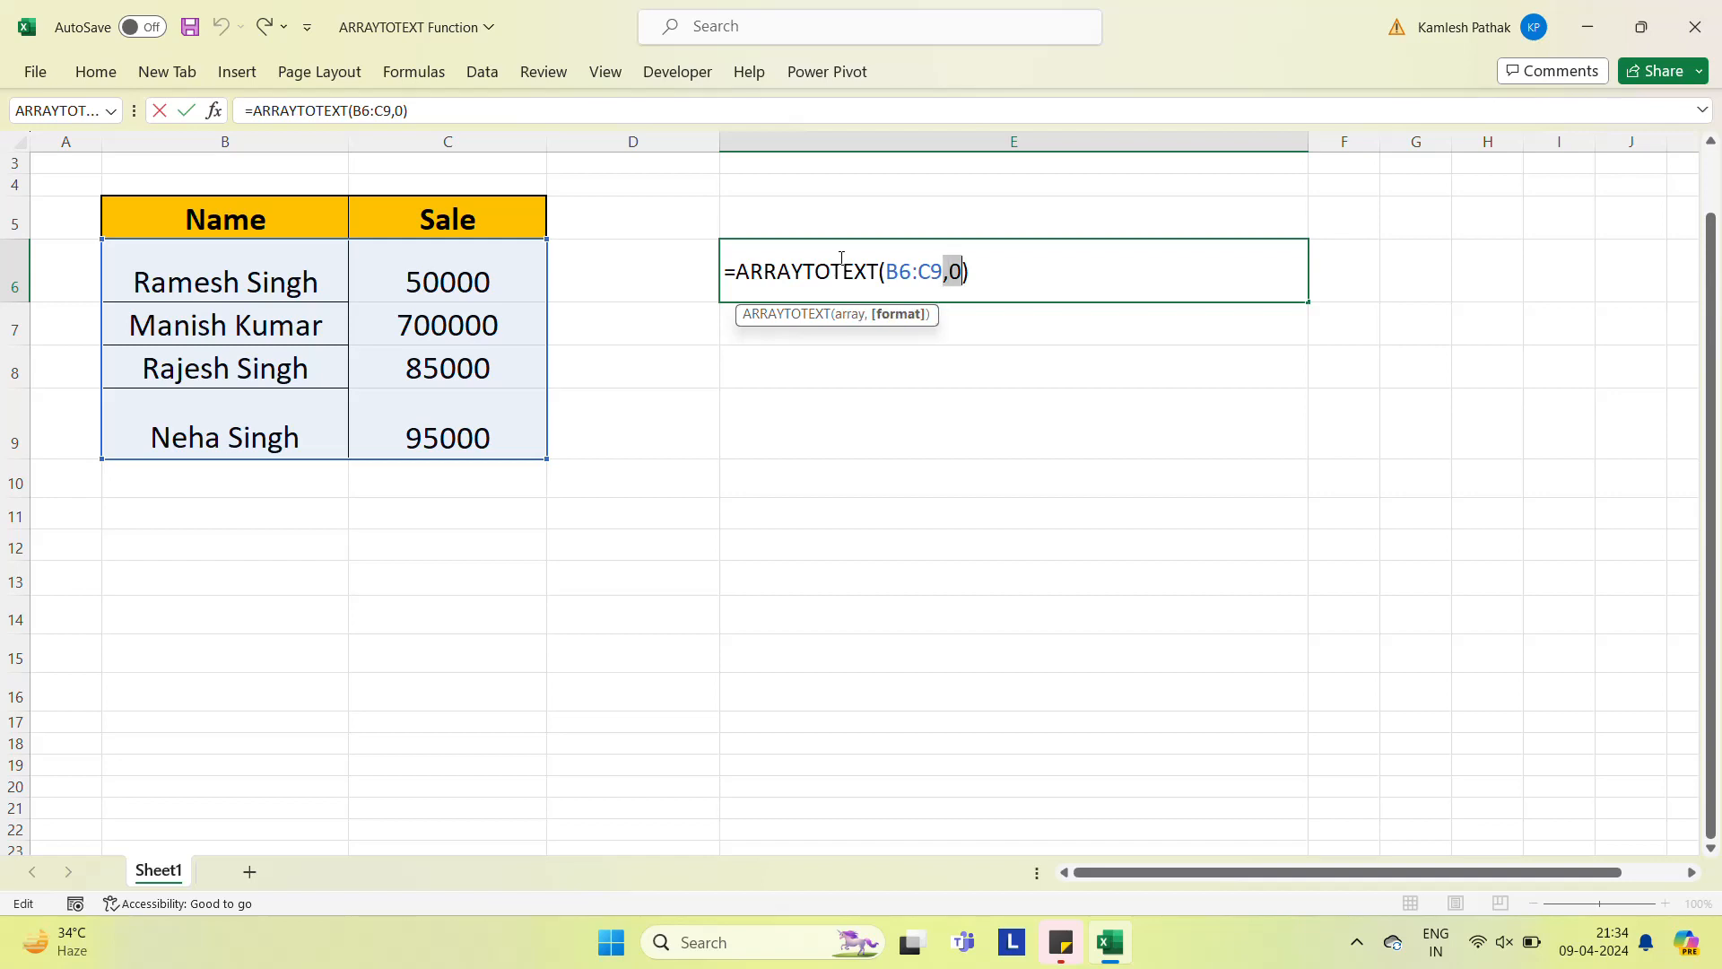
key("BackSpace")
key("Return")
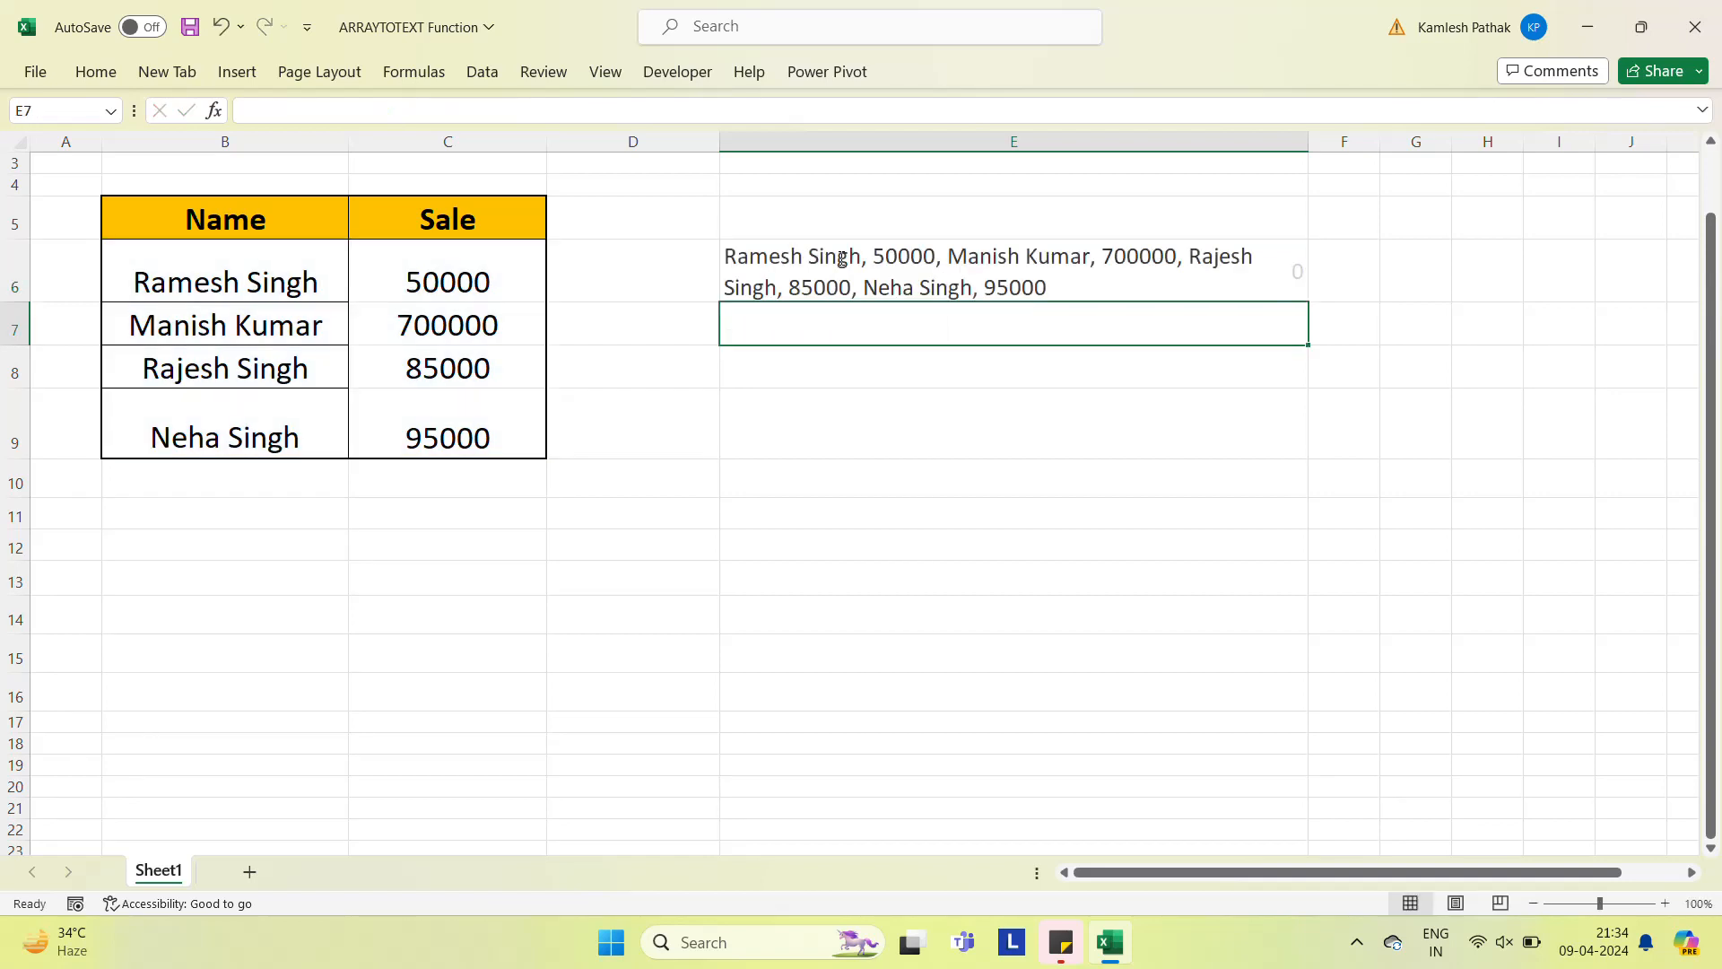
Replace the formula in cell E6 with =ARRAYTOTEXT(B6:C9,1) to return the table's text in Strict format.
left_click(840, 259)
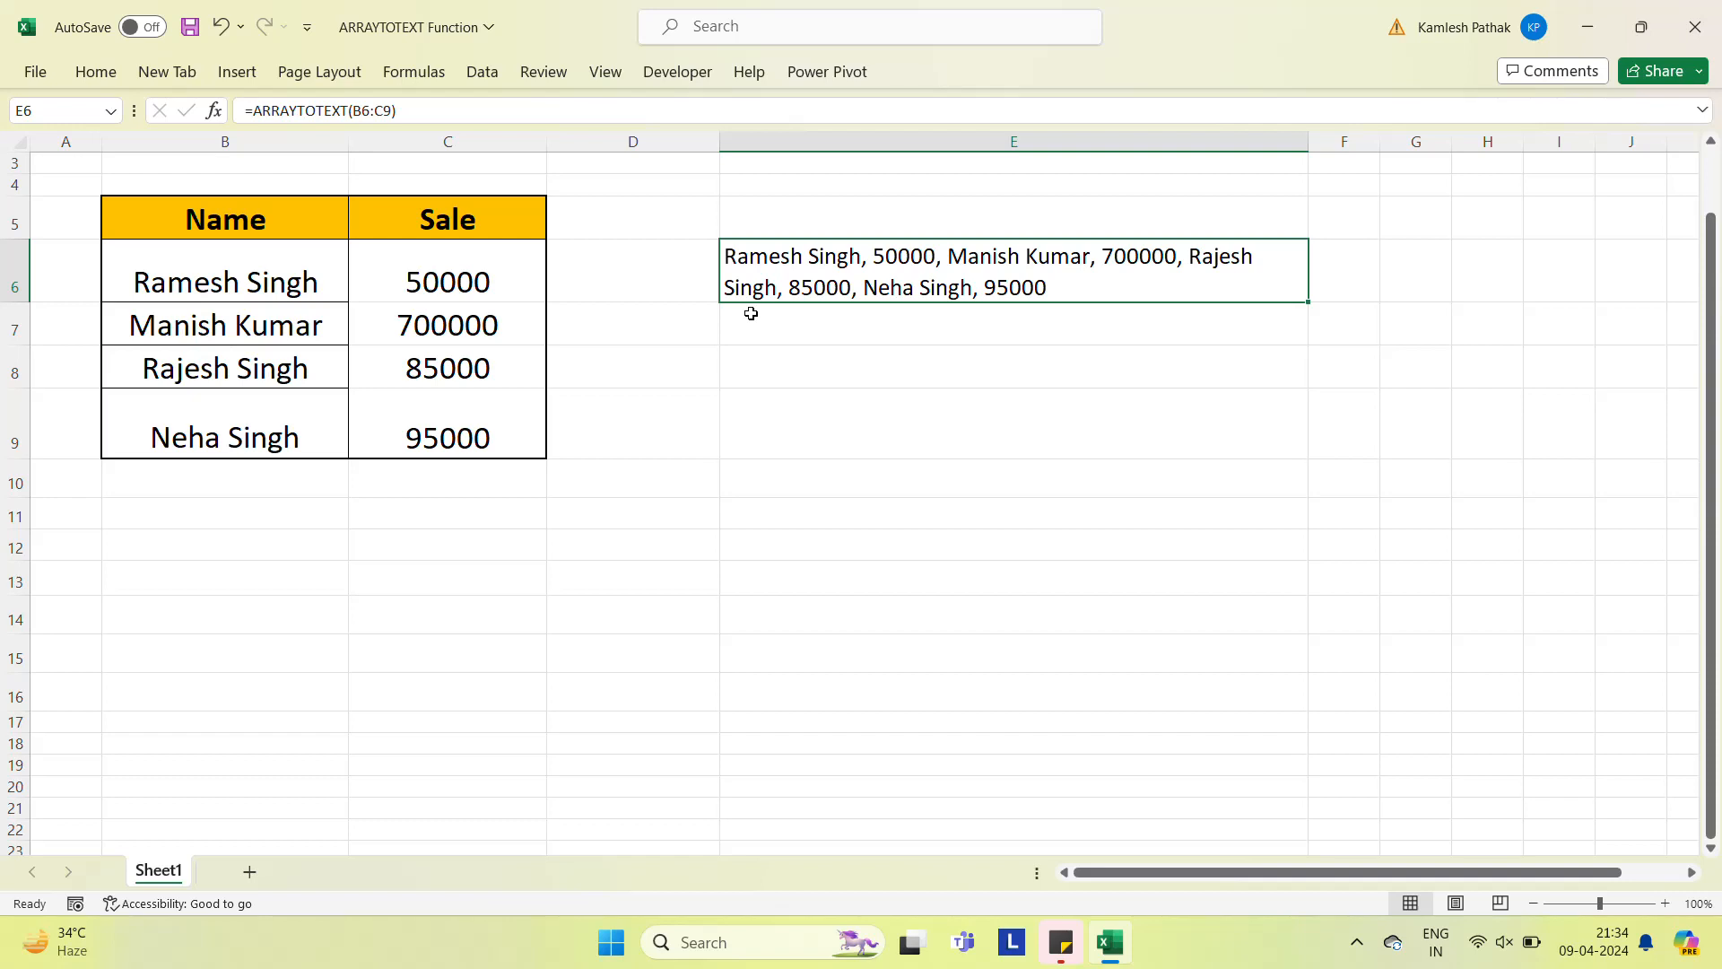
key("Delete")
type("=arr")
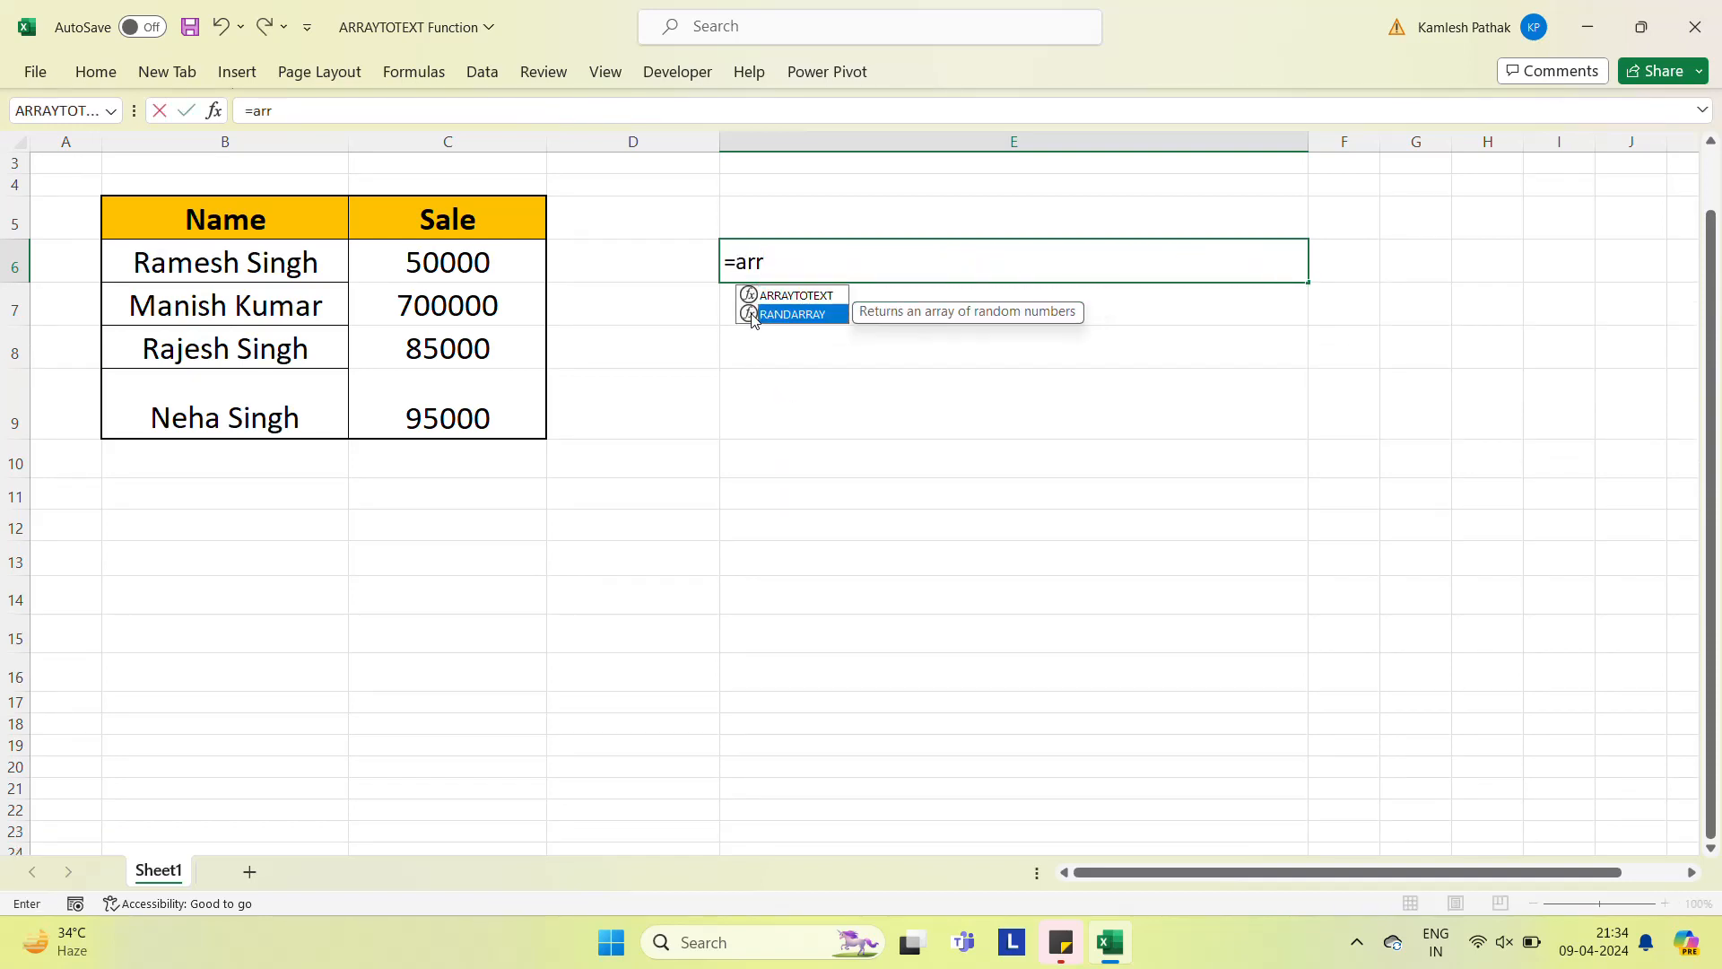
key("Up")
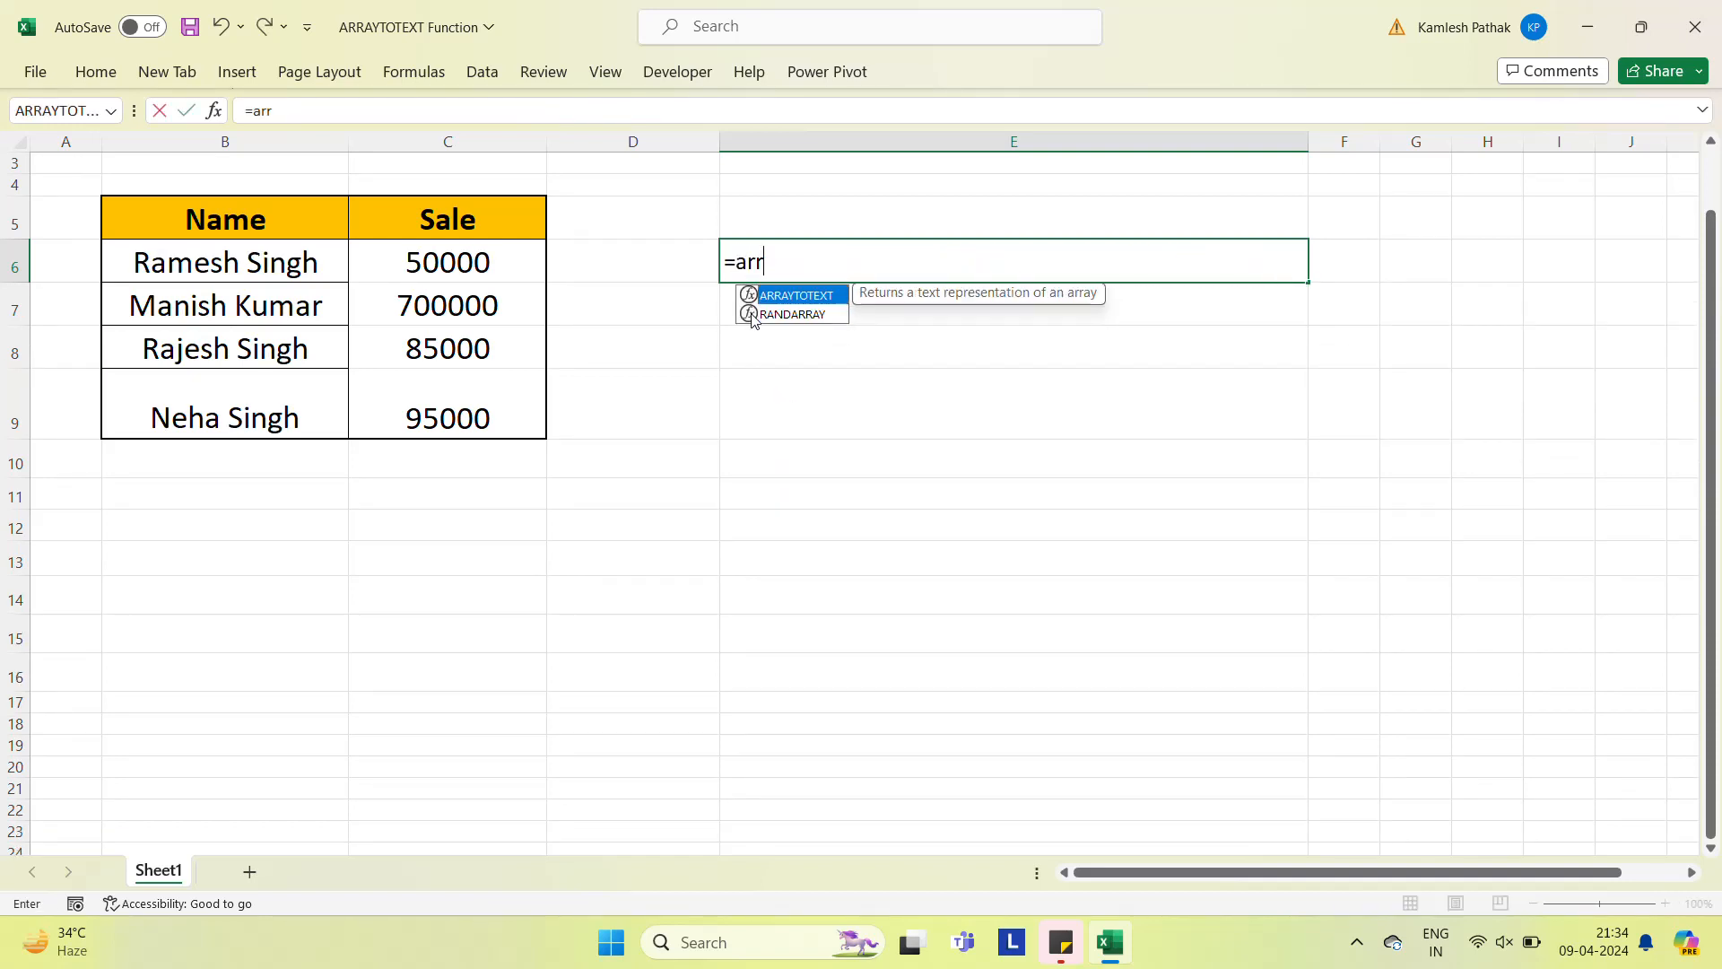
key("Tab")
key("Left")
key("Left")
key("Left")
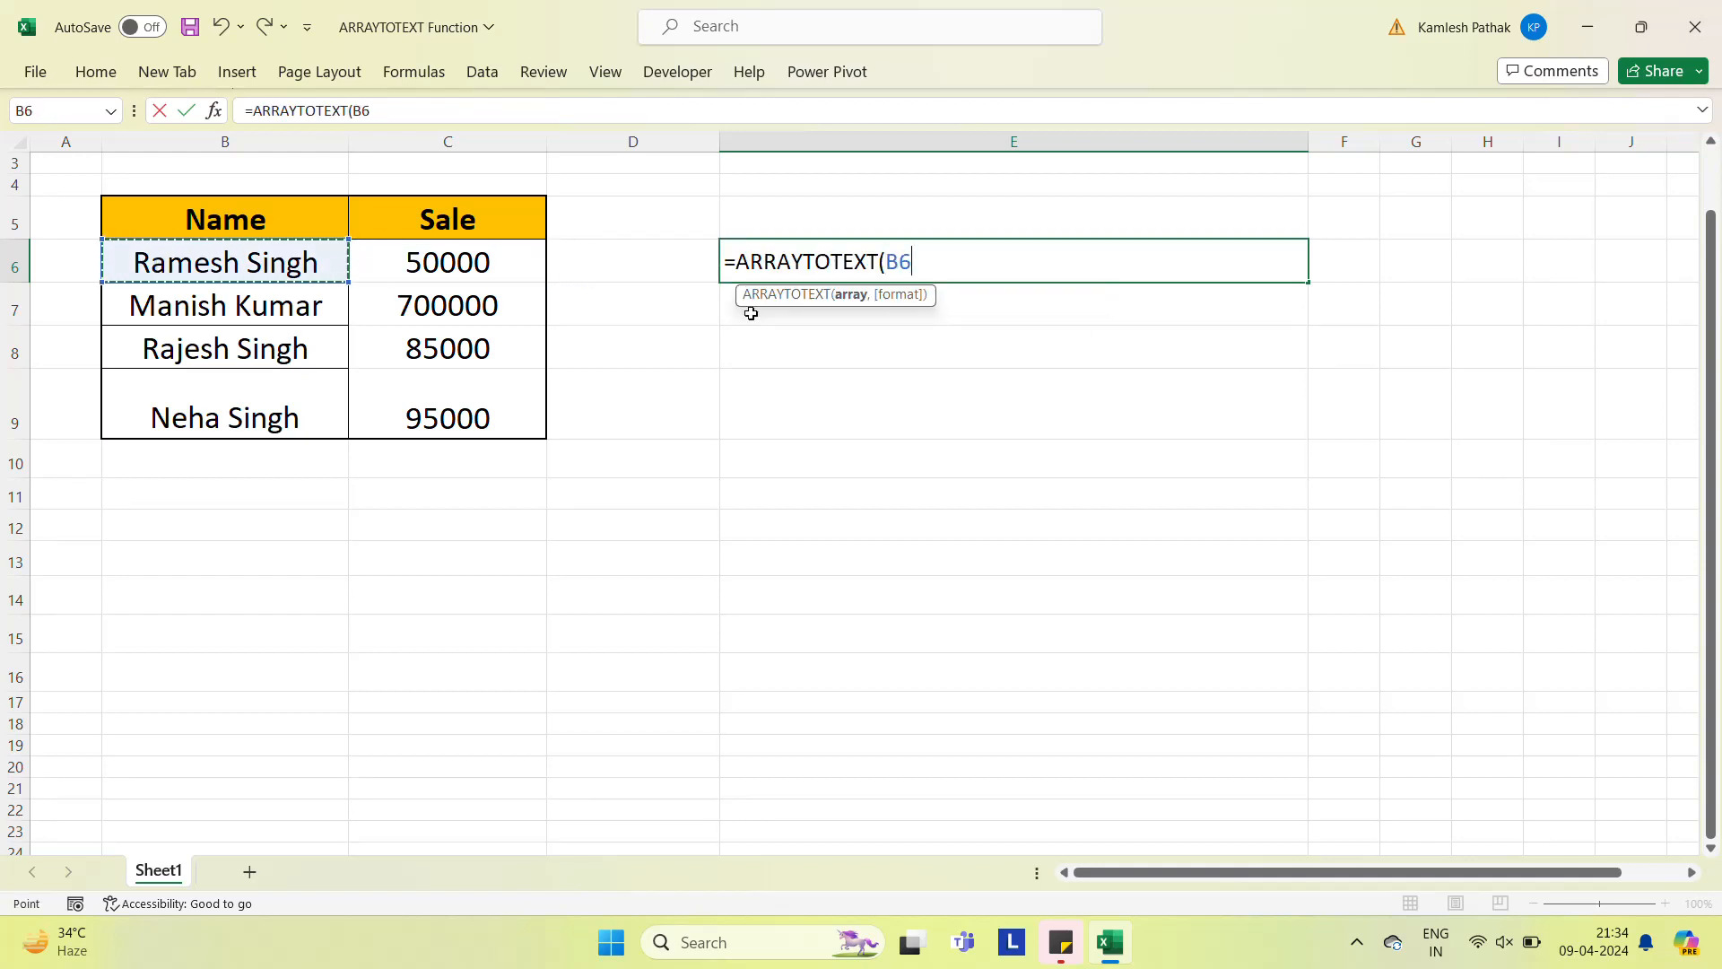
key("shift+Right")
key("shift+Down")
key("shift+Down")
key("shift+Down")
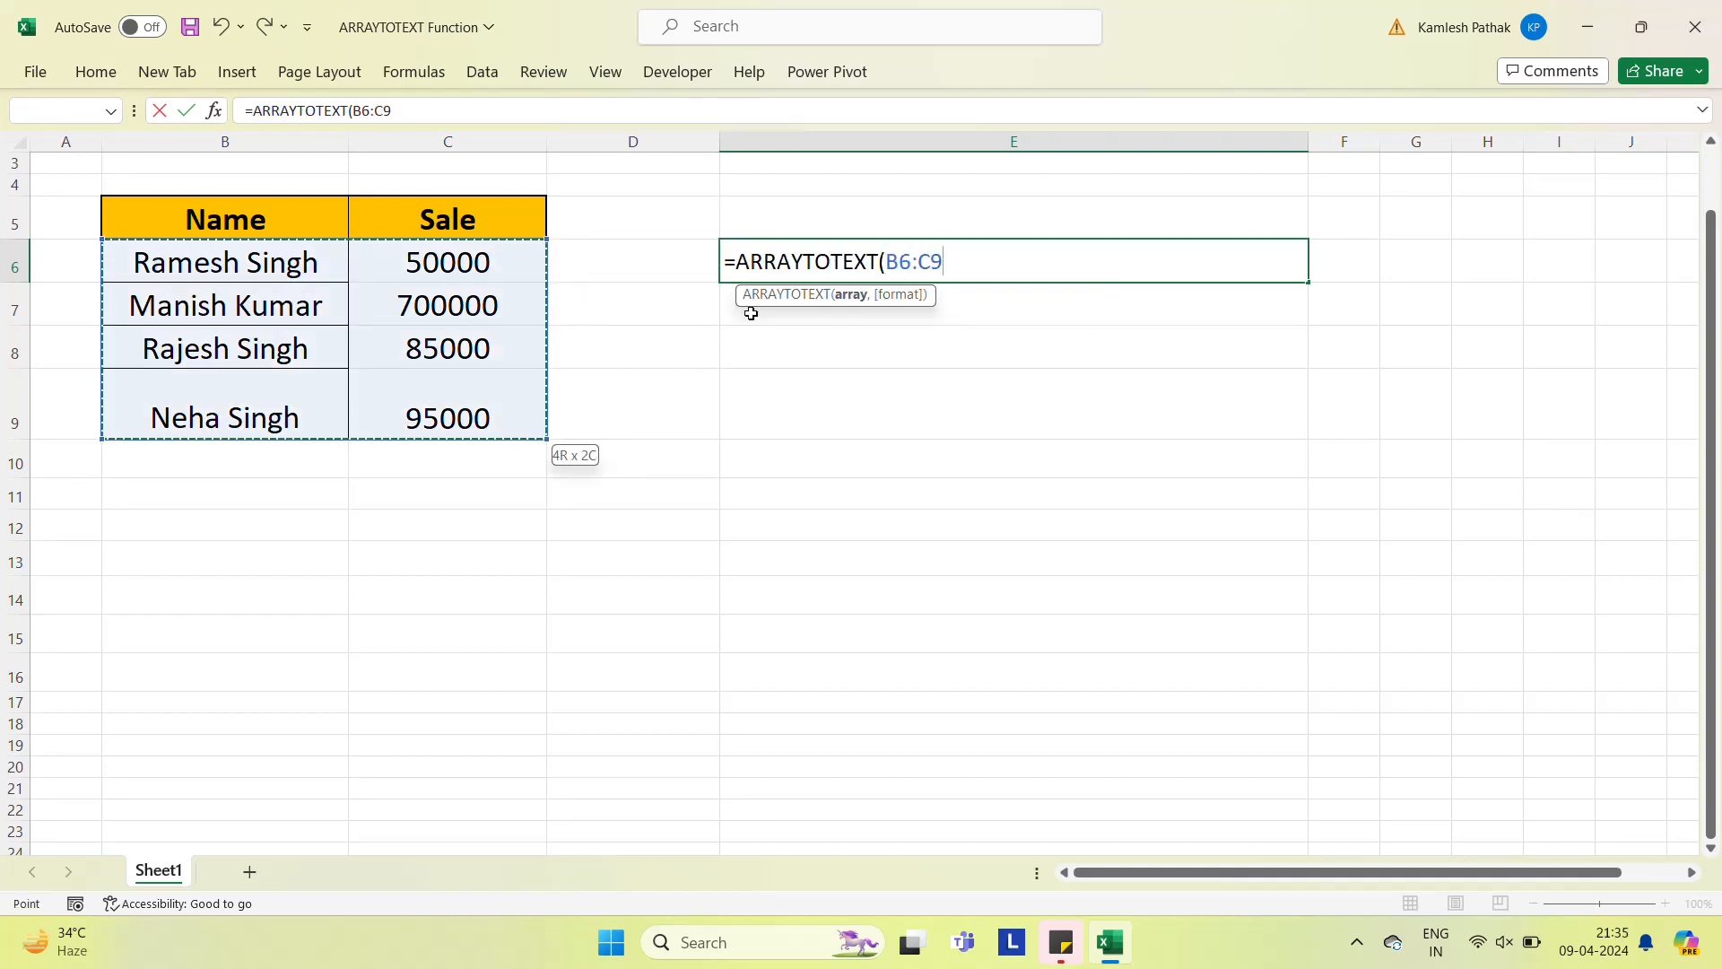
type(",")
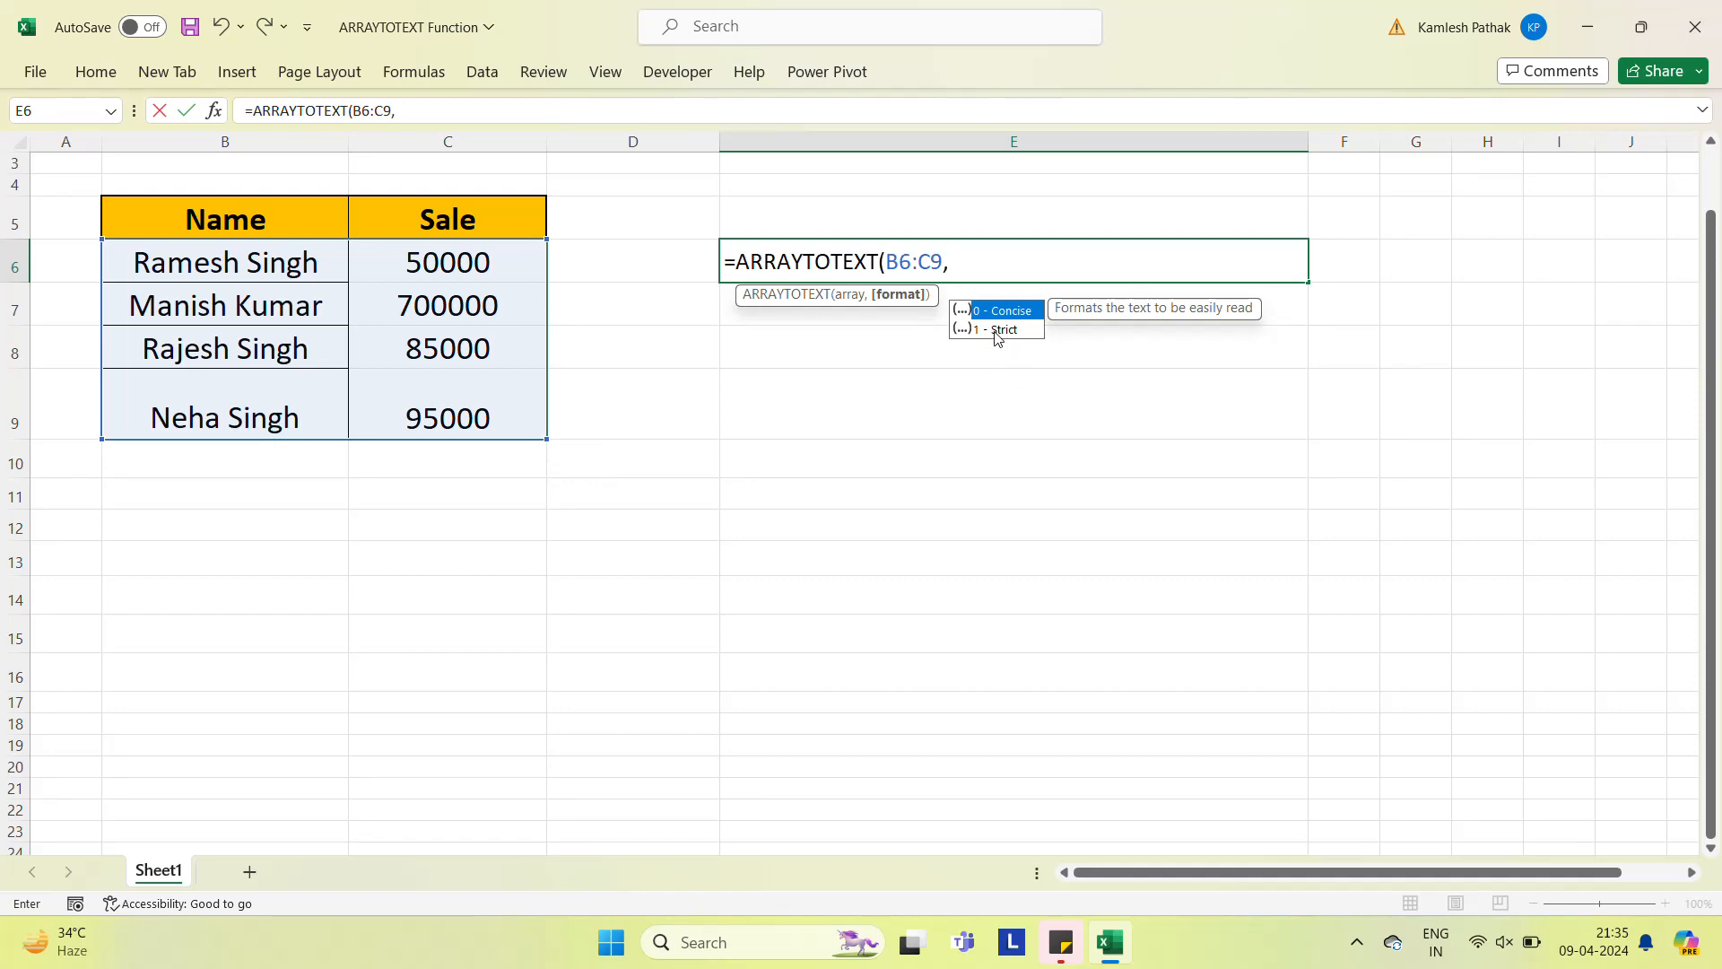
type("1)")
key("Return")
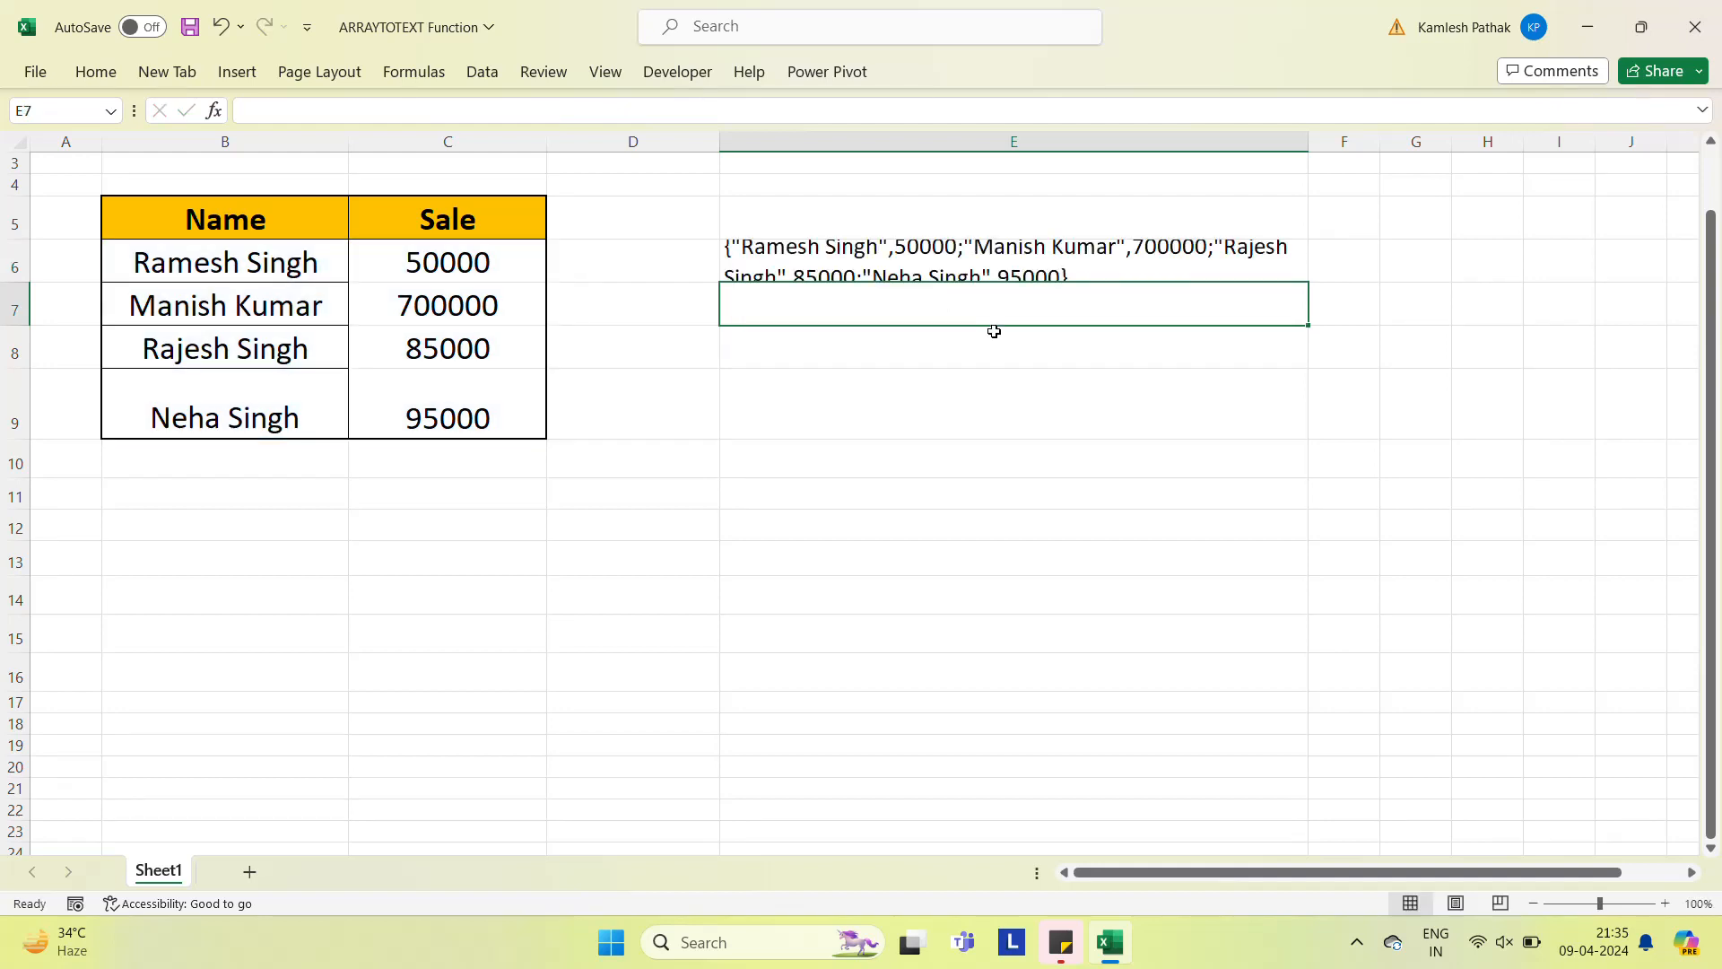
key("Up")
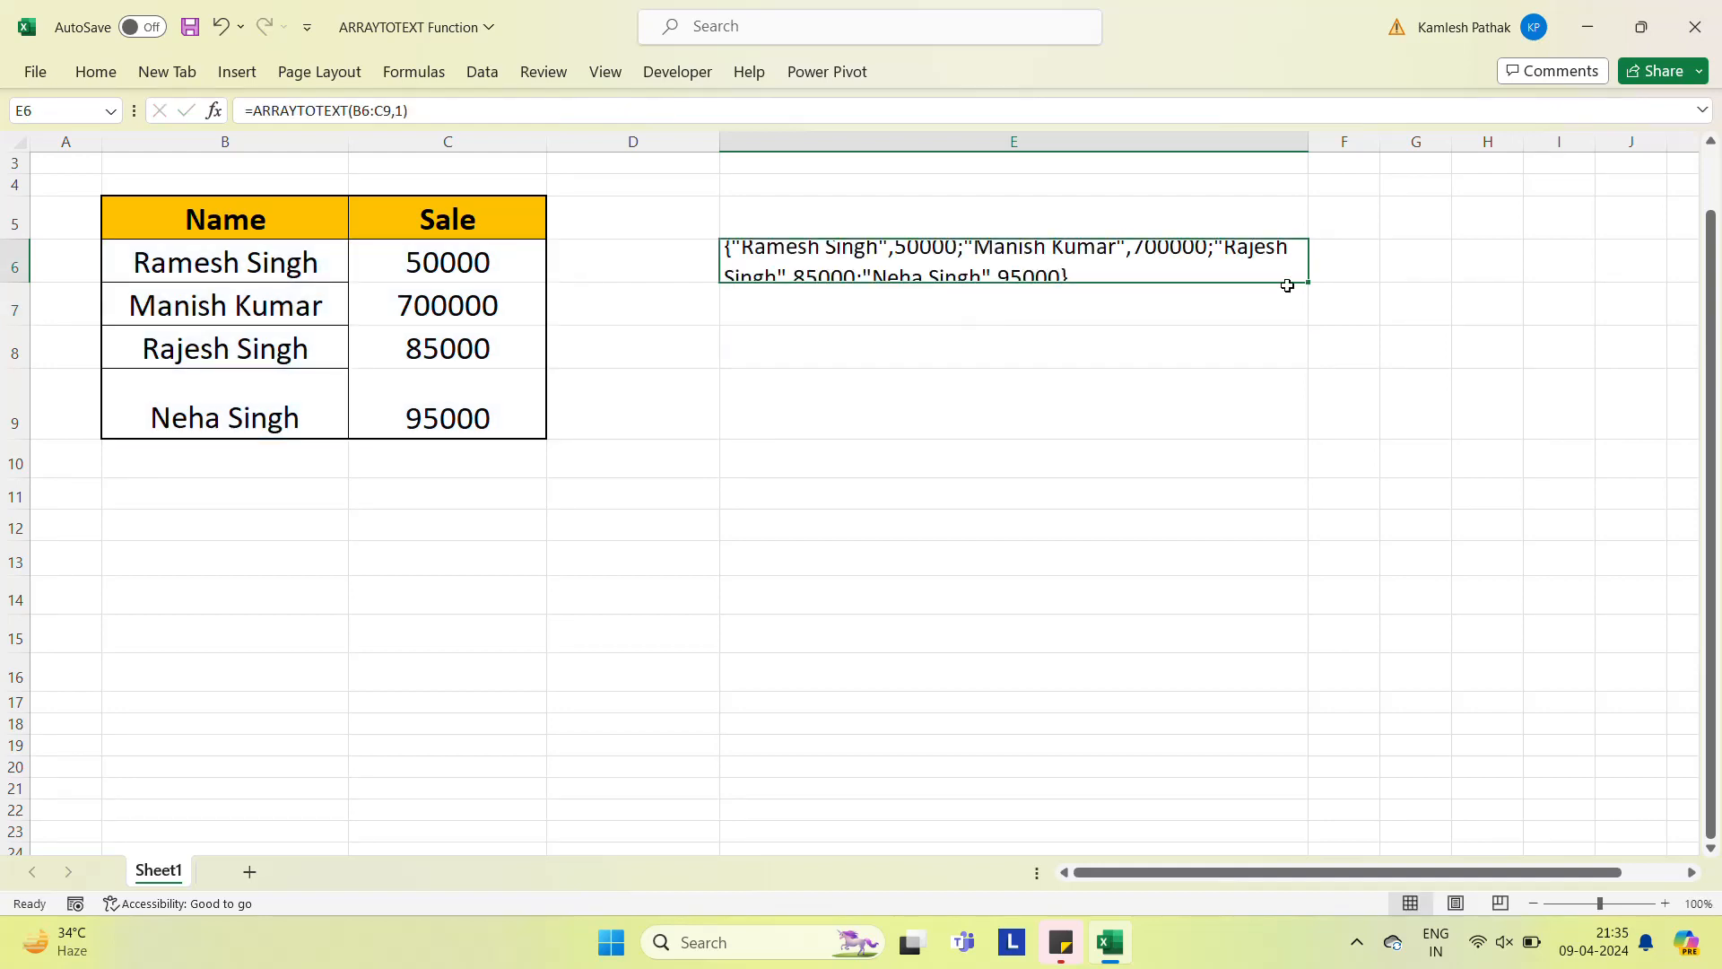
left_click_drag(1302, 286, 1320, 344)
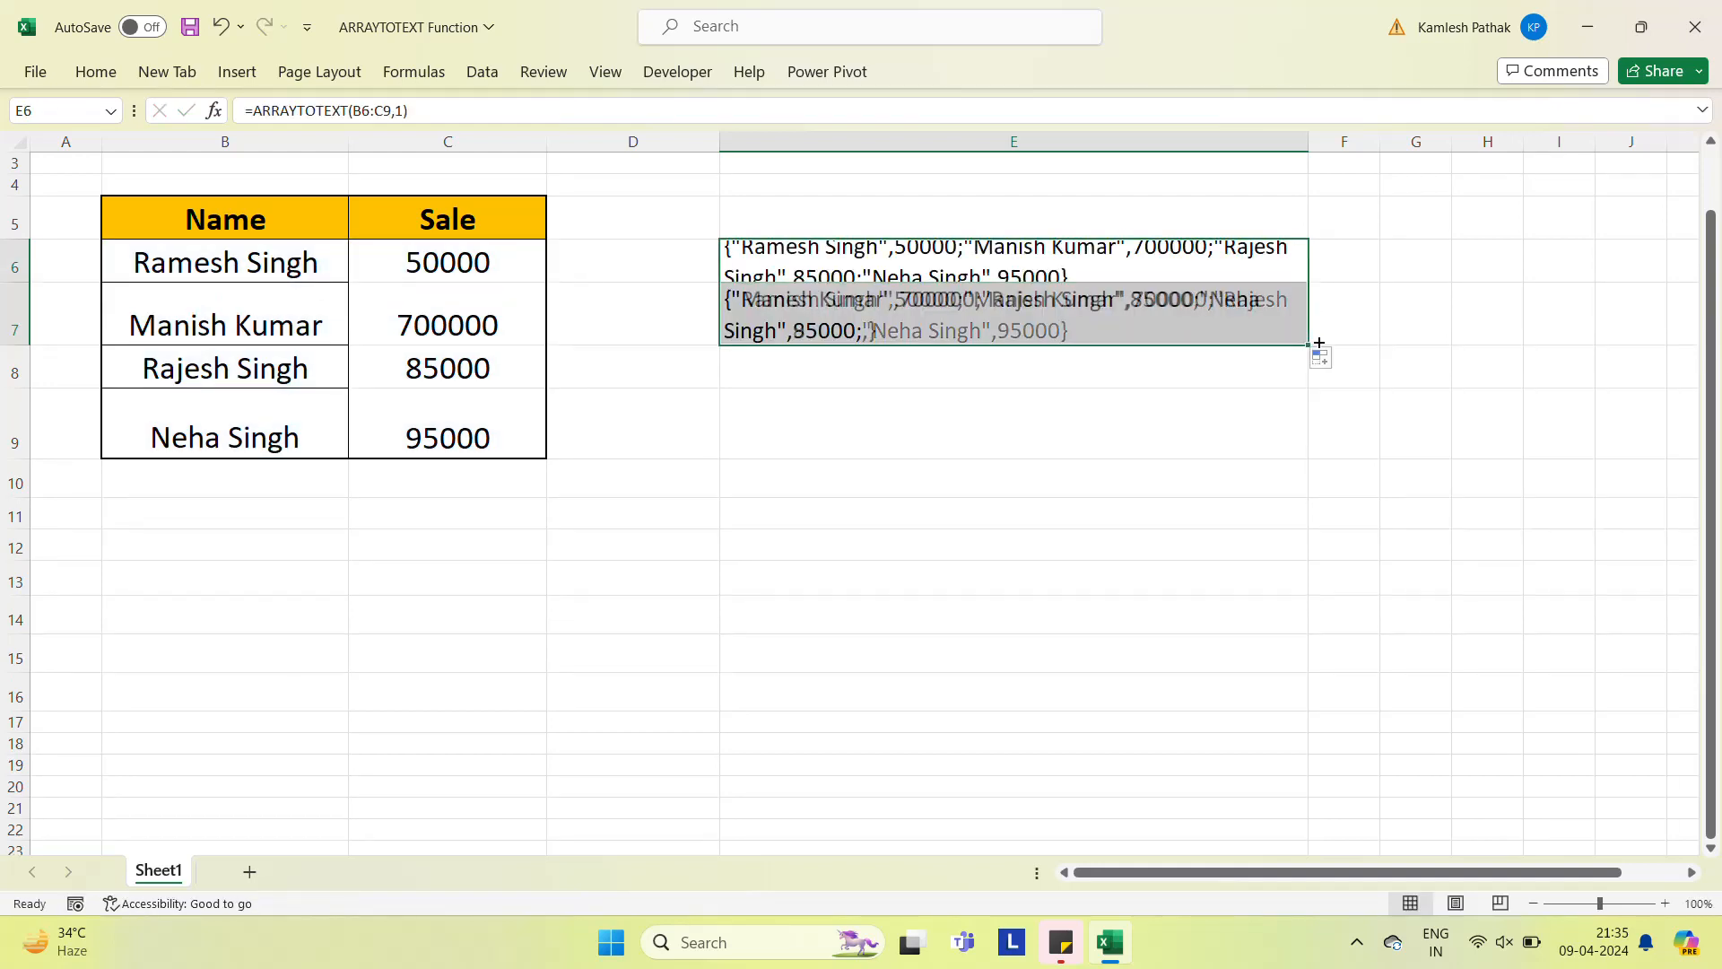
key("Delete")
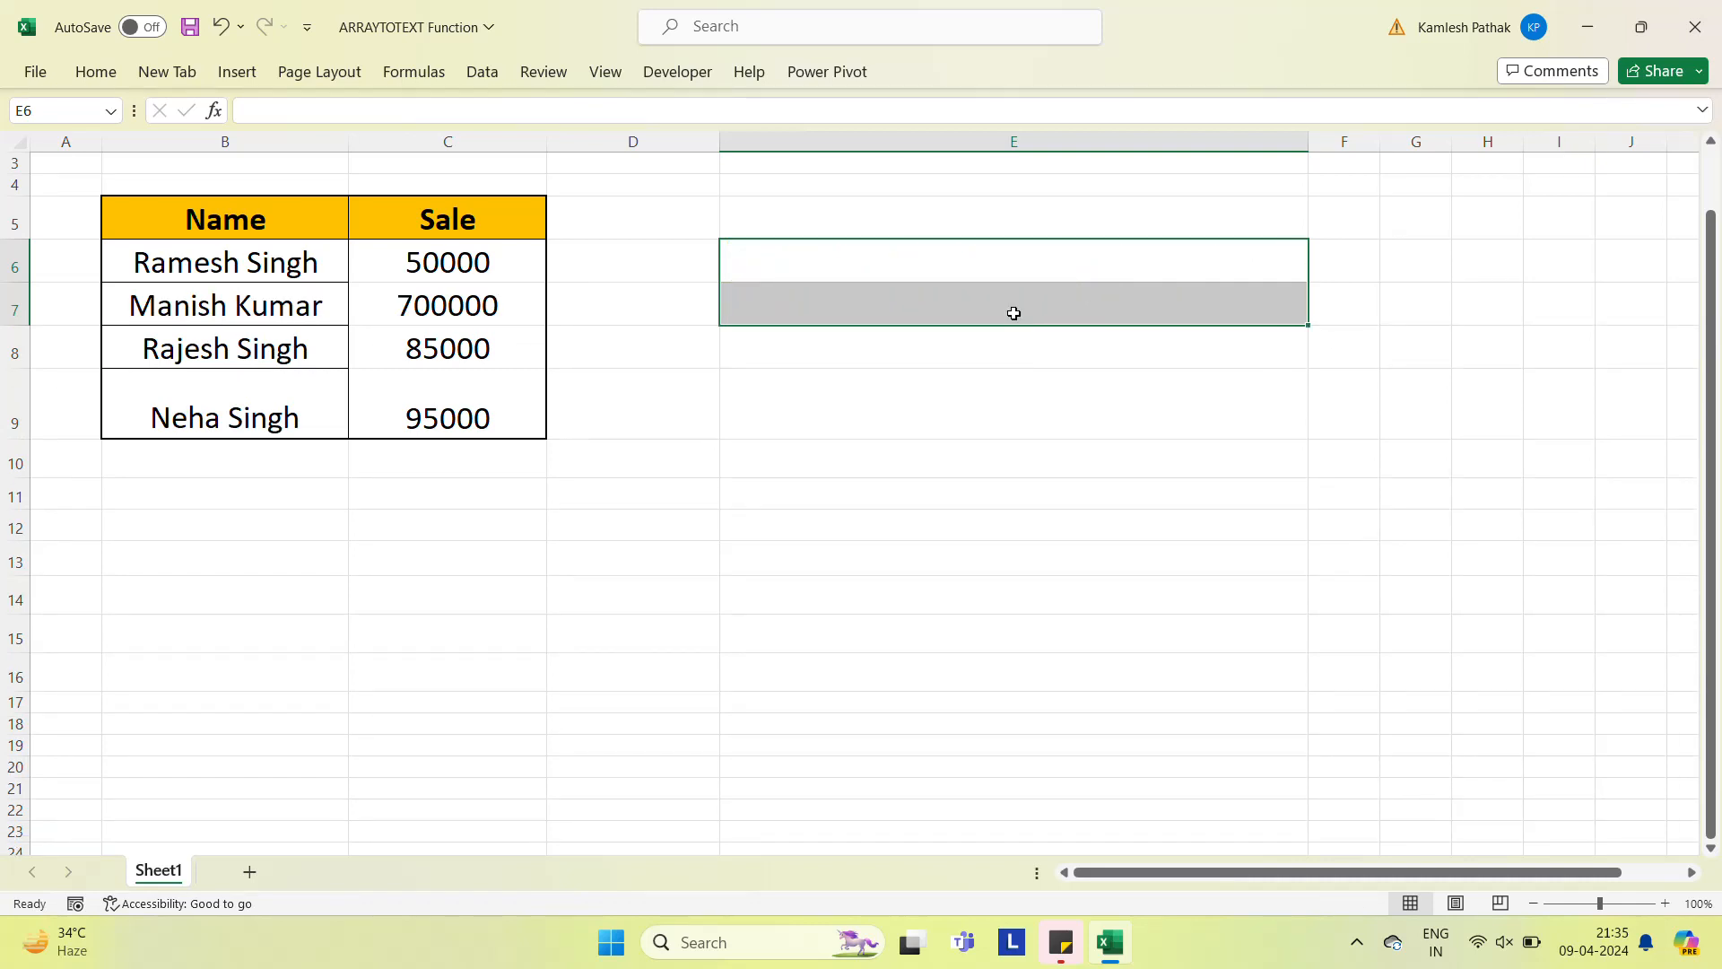
left_click(916, 258)
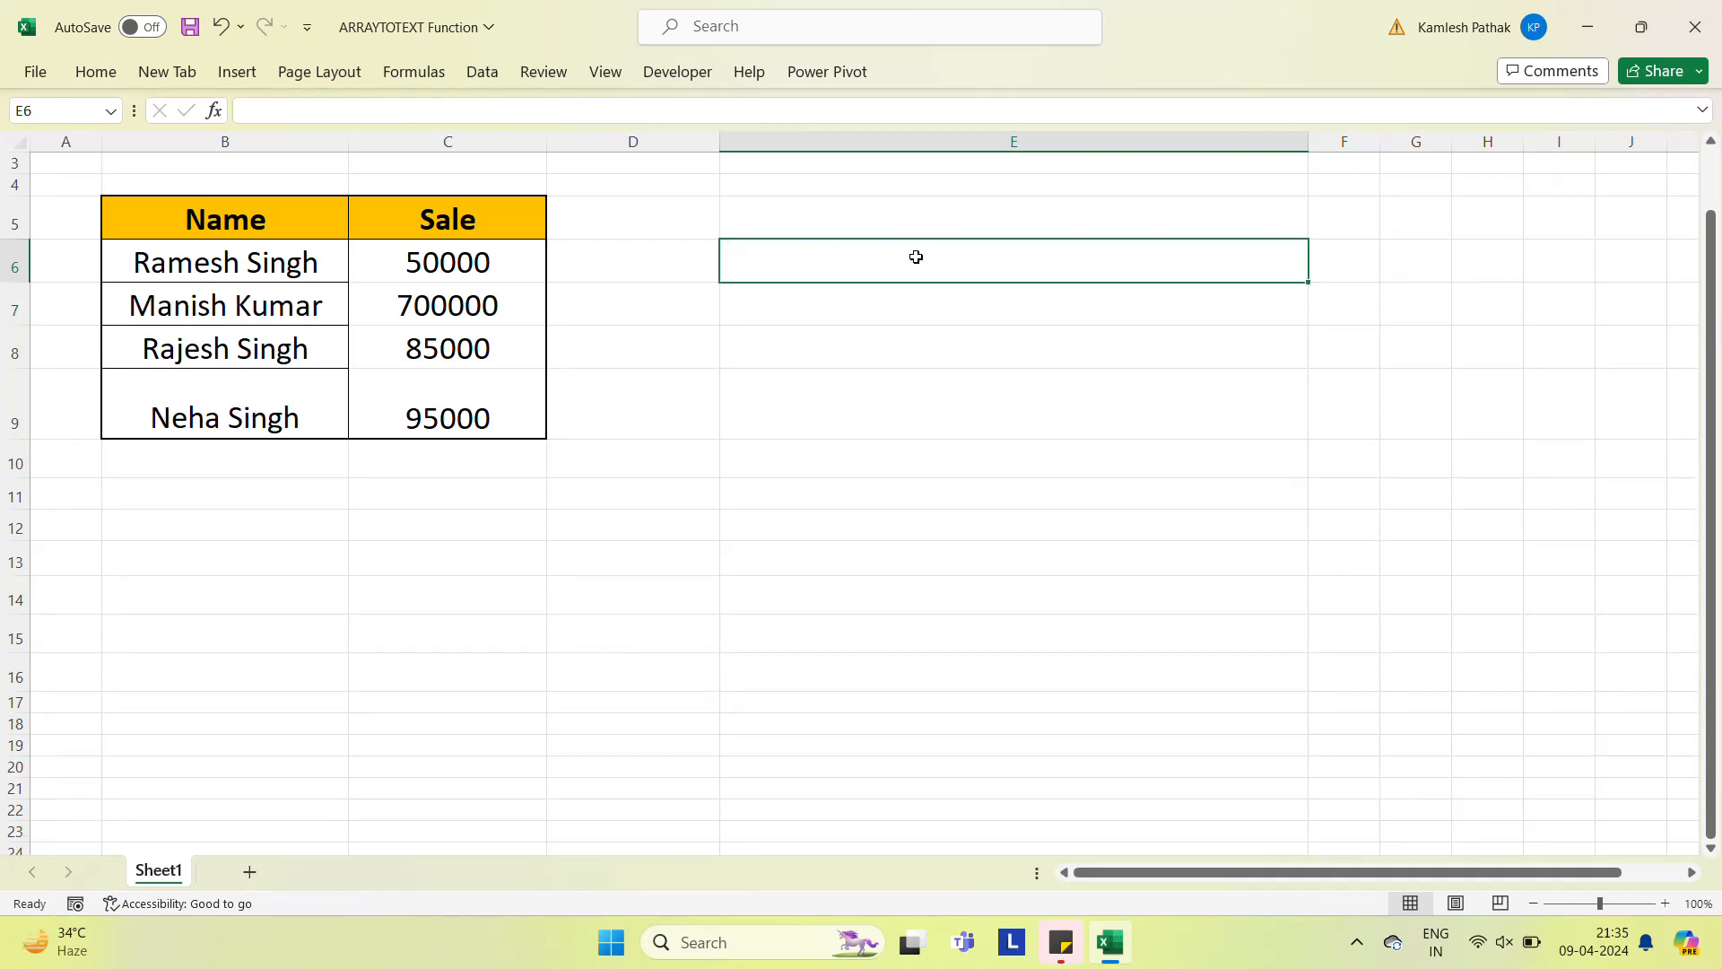
key("ctrl+z")
left_click(837, 334)
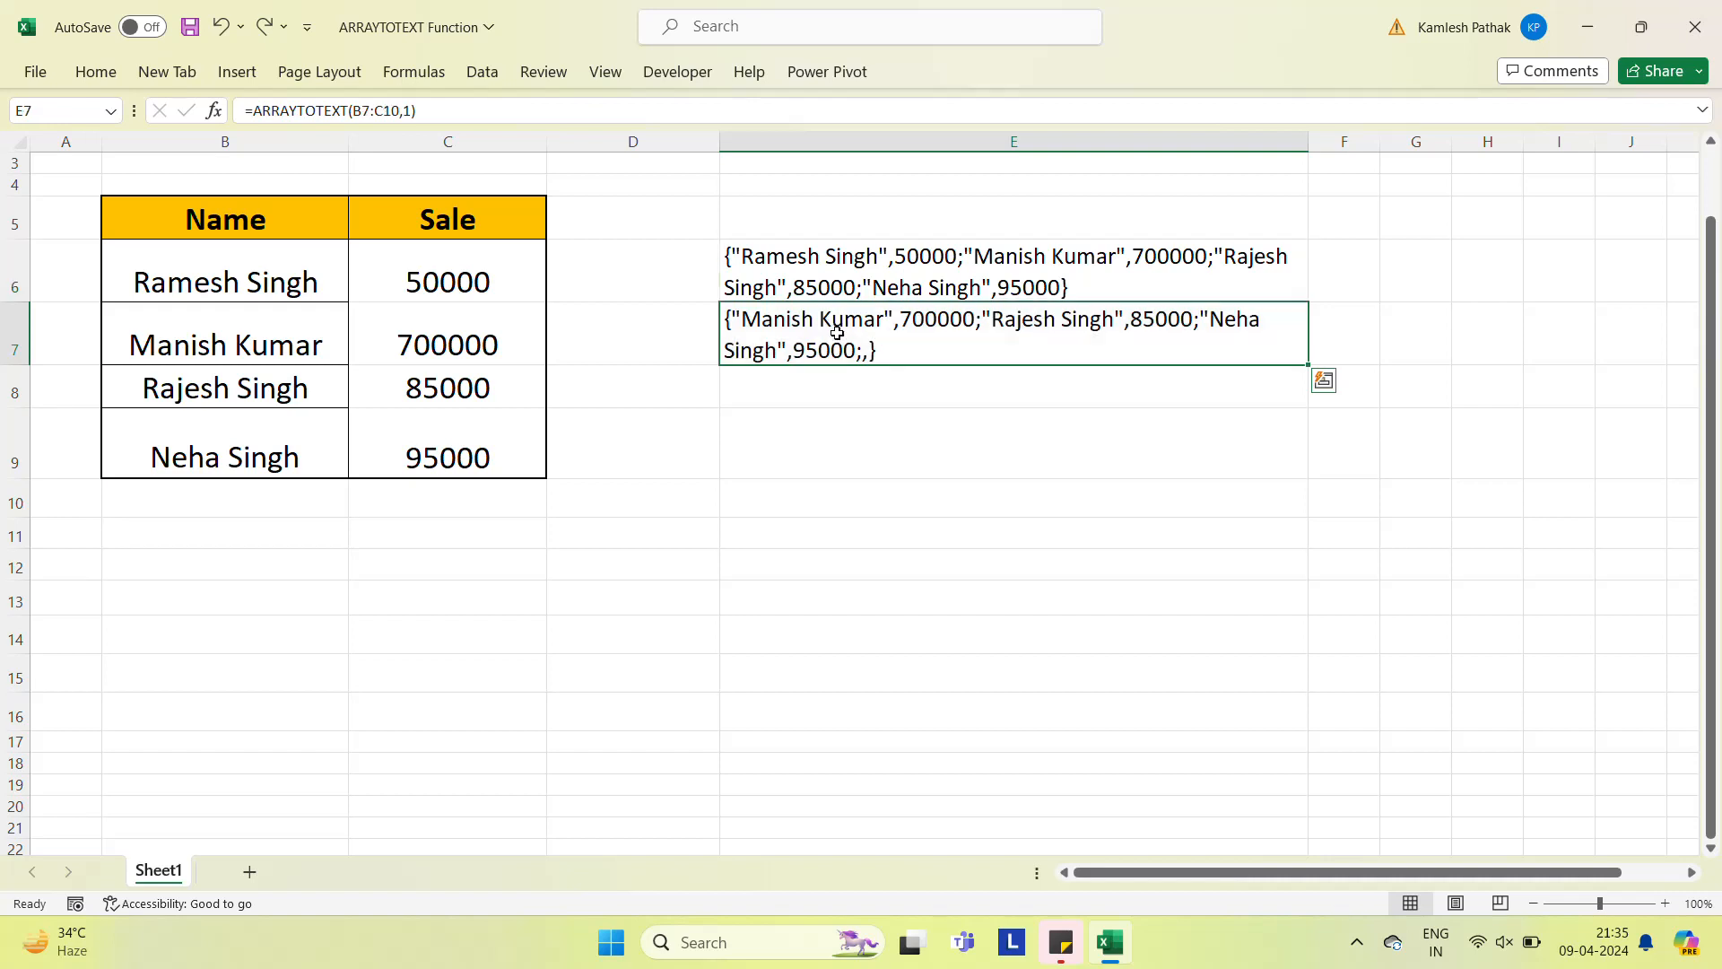
key("Delete")
key("Up")
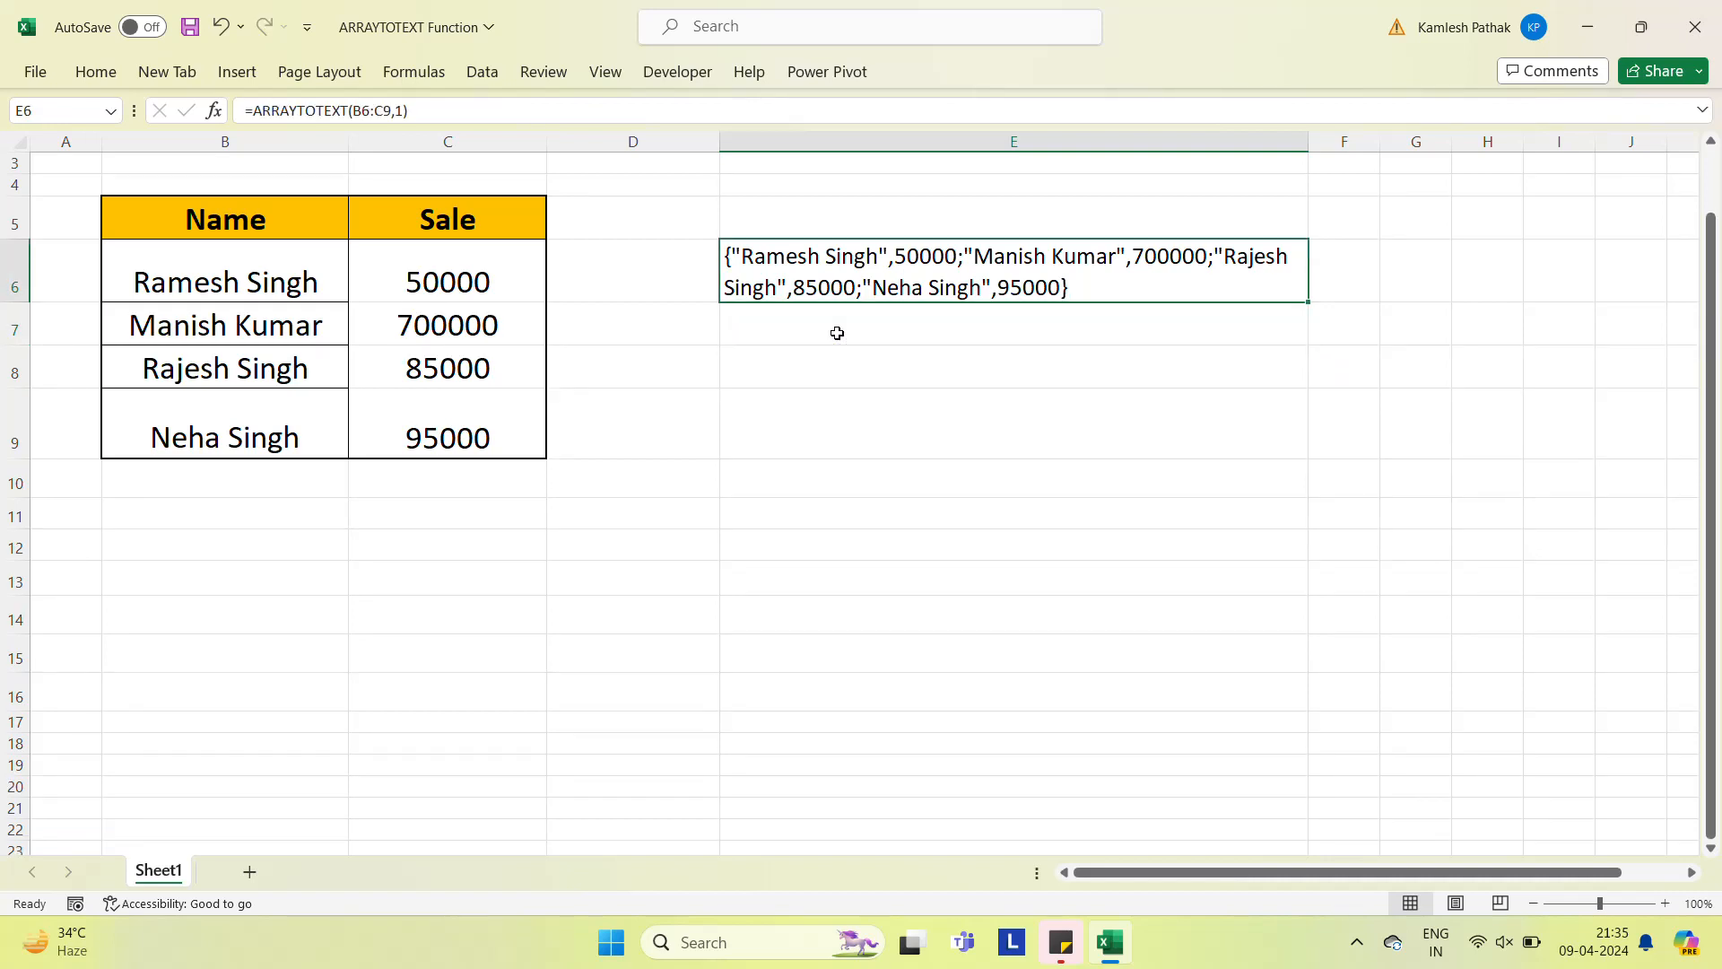
Center the text in cell E6 horizontally.
left_click(96, 72)
left_click(517, 151)
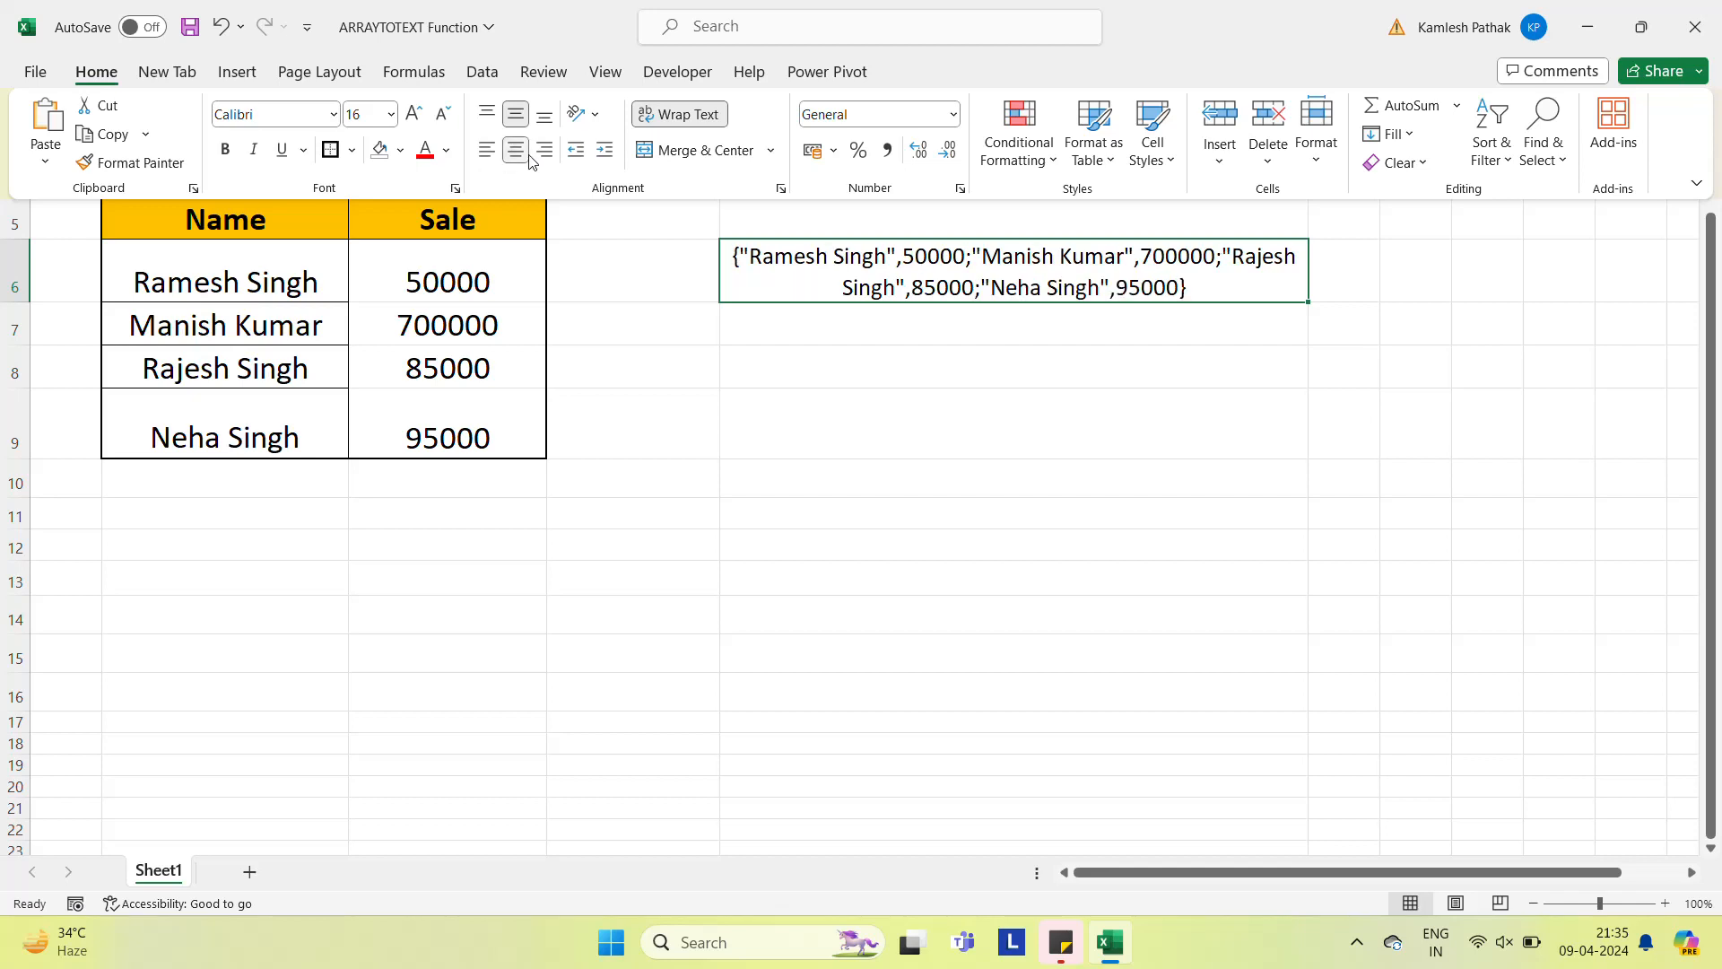
key("Up")
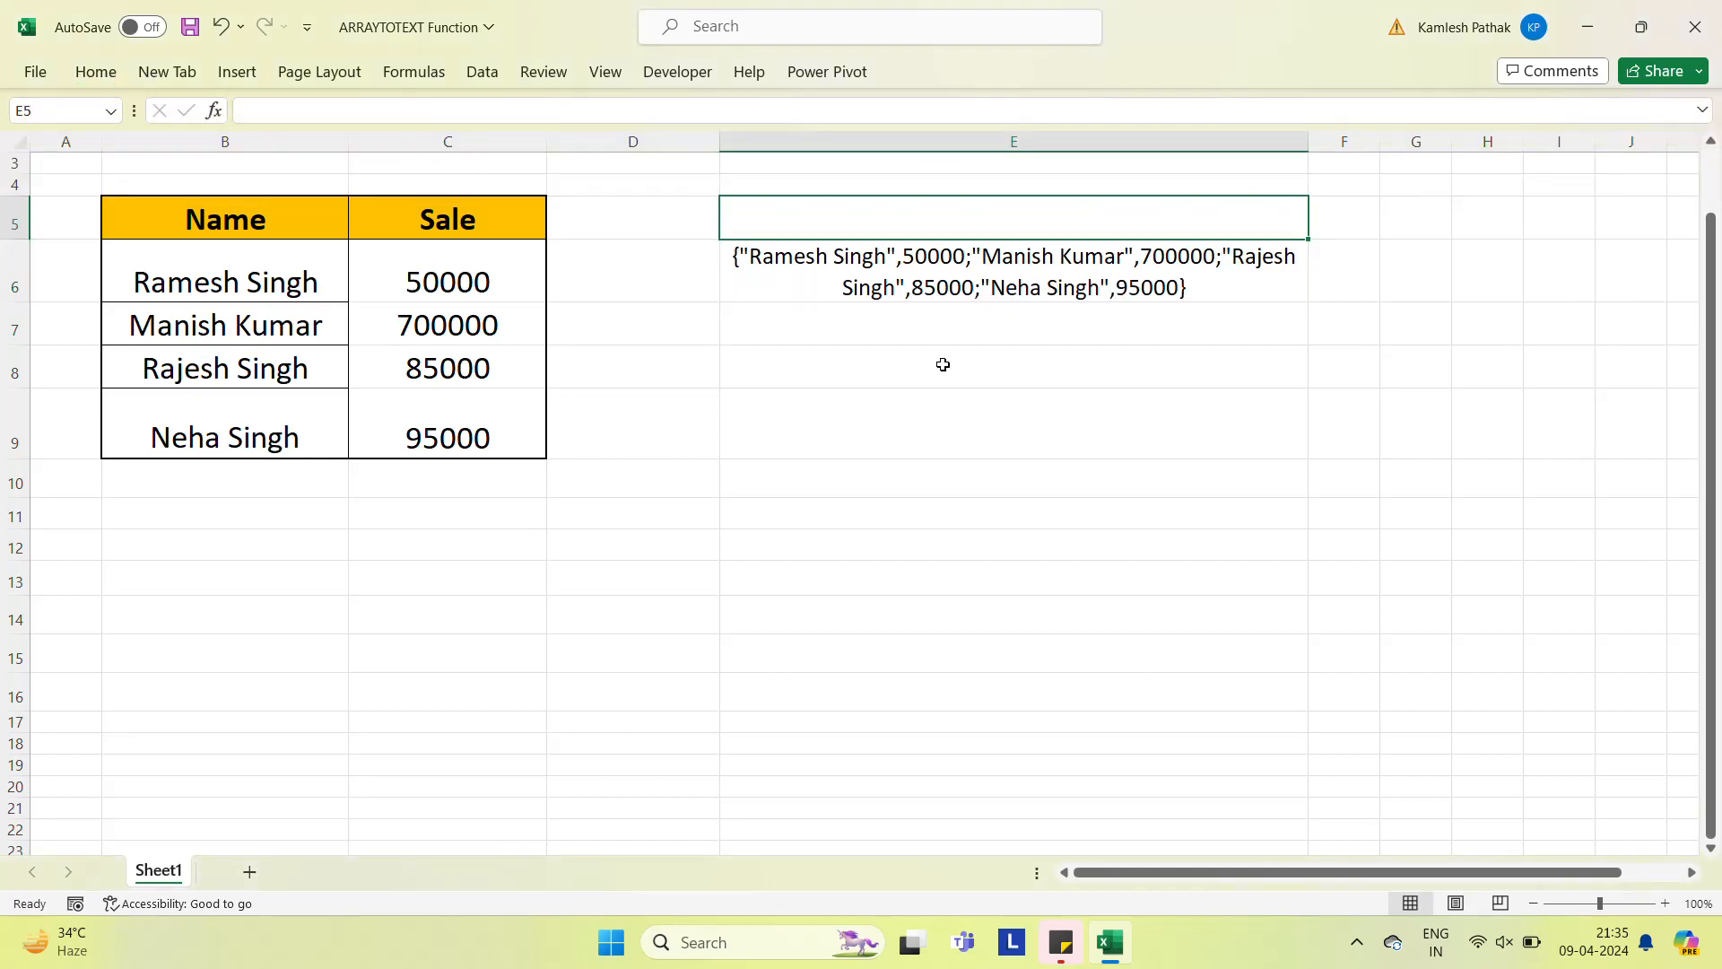
key("Down")
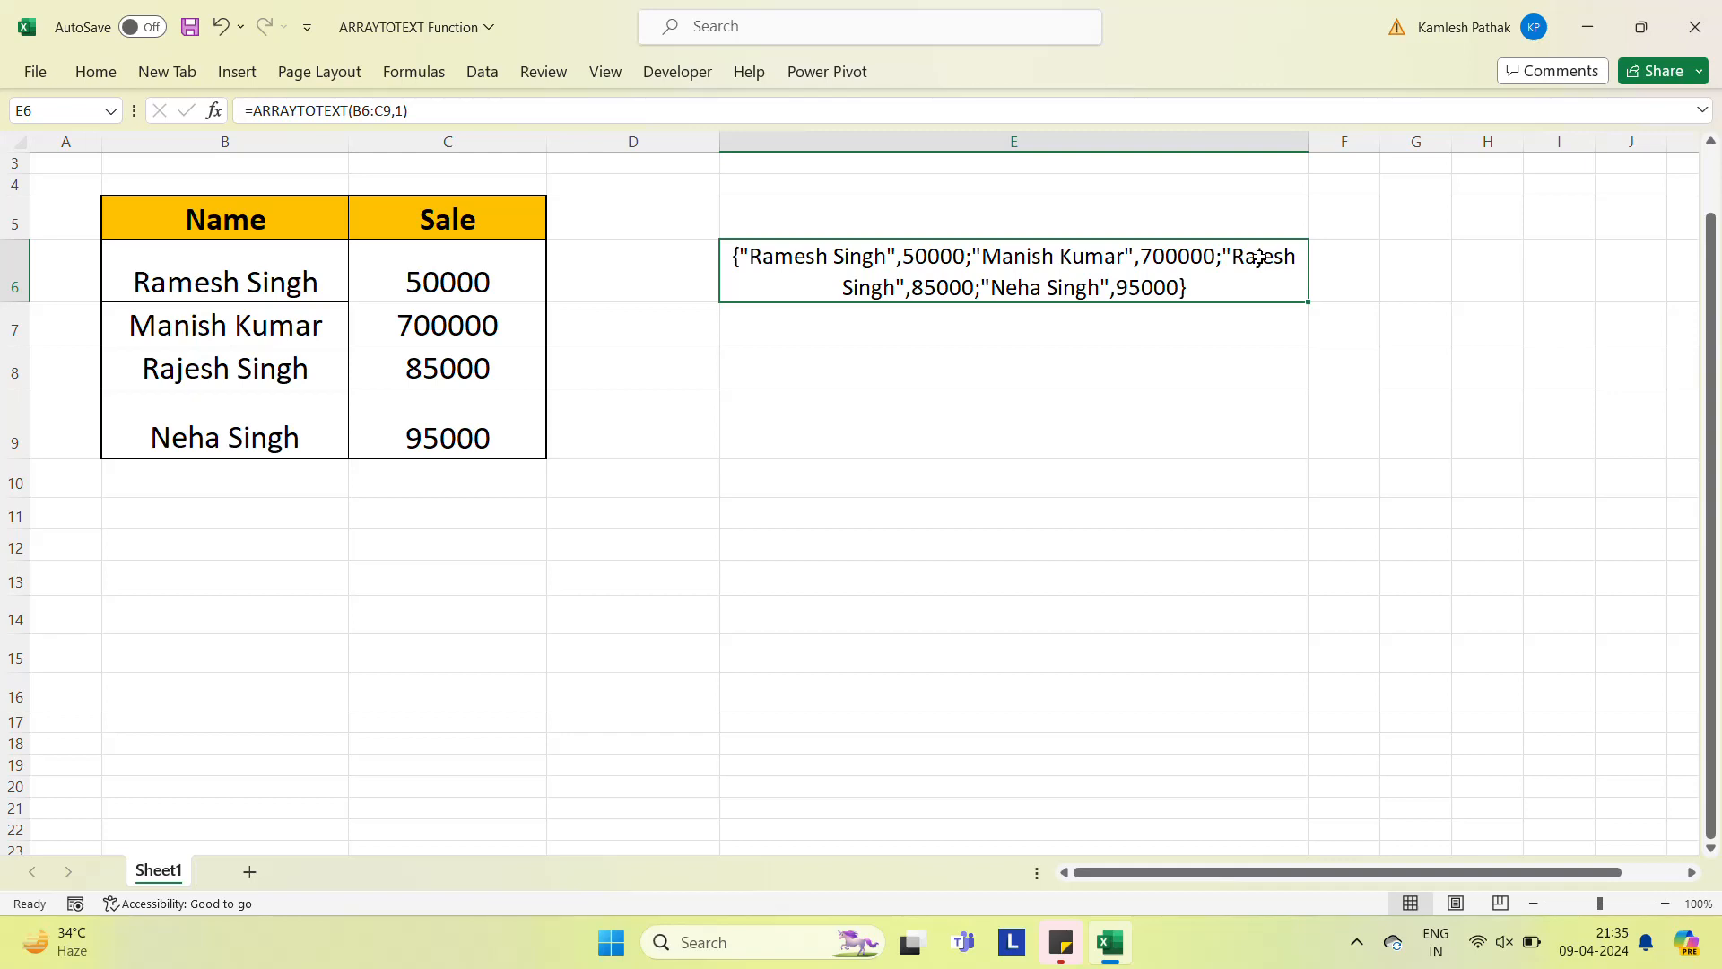
Clear the Strict-format formula from cell E6 and keep that cell selected.
key("Delete")
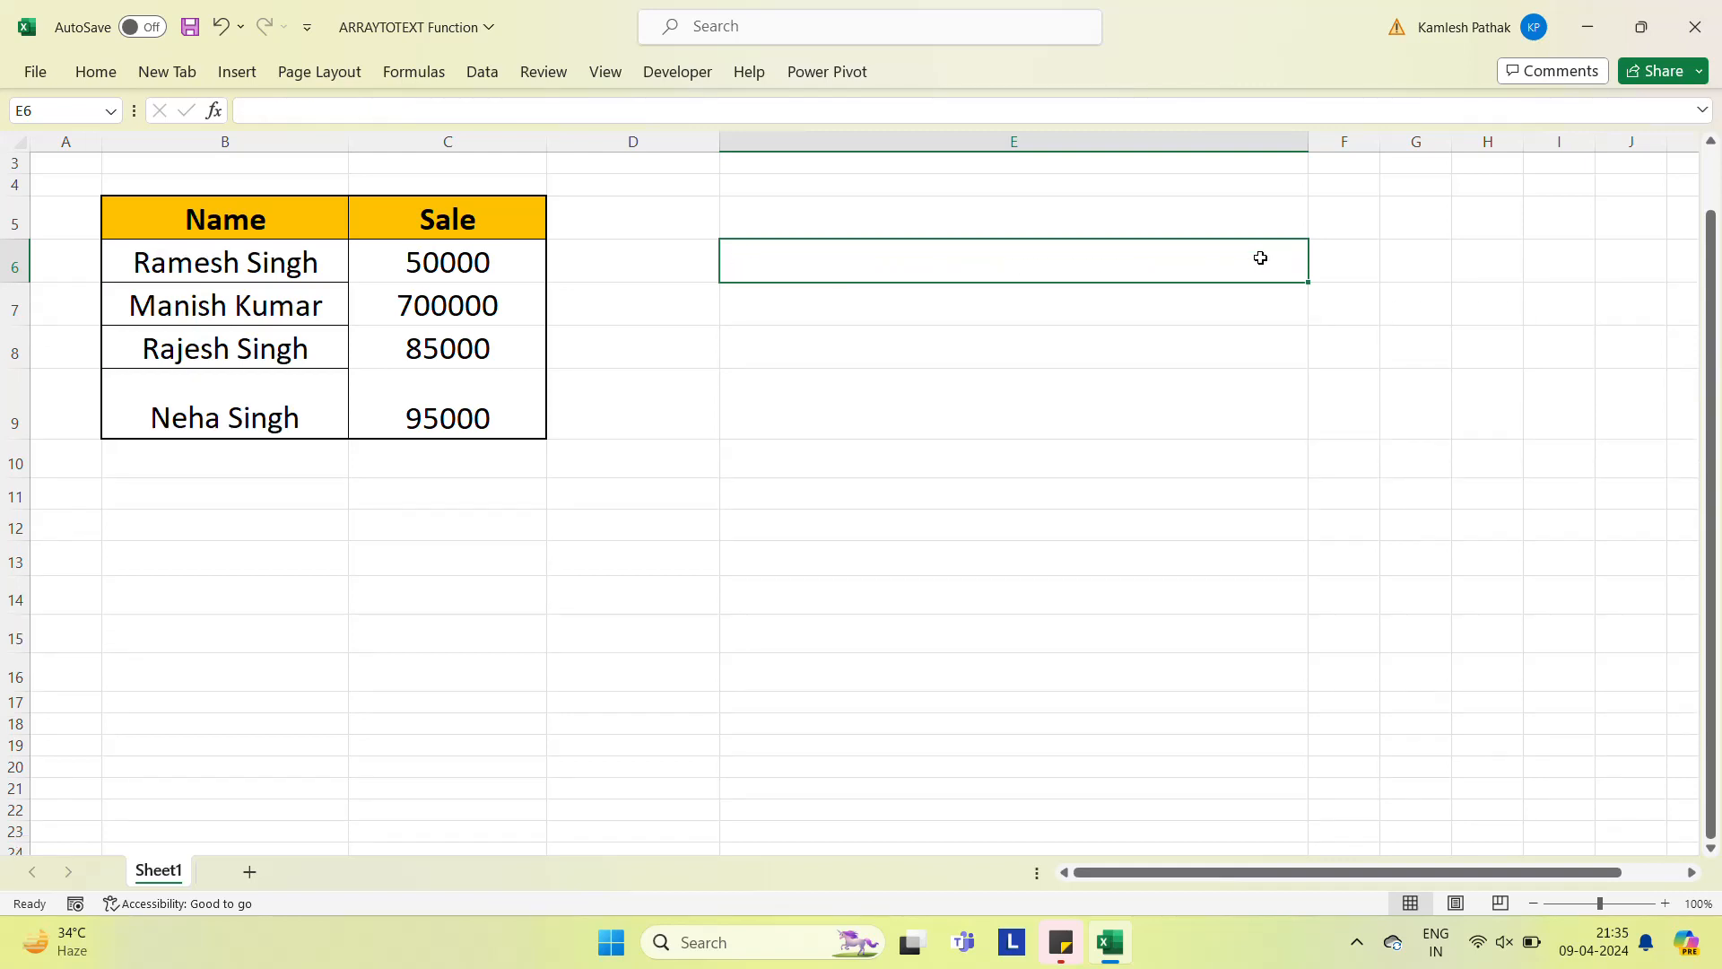
key("Left")
key("Left")
key("Right")
key("Left")
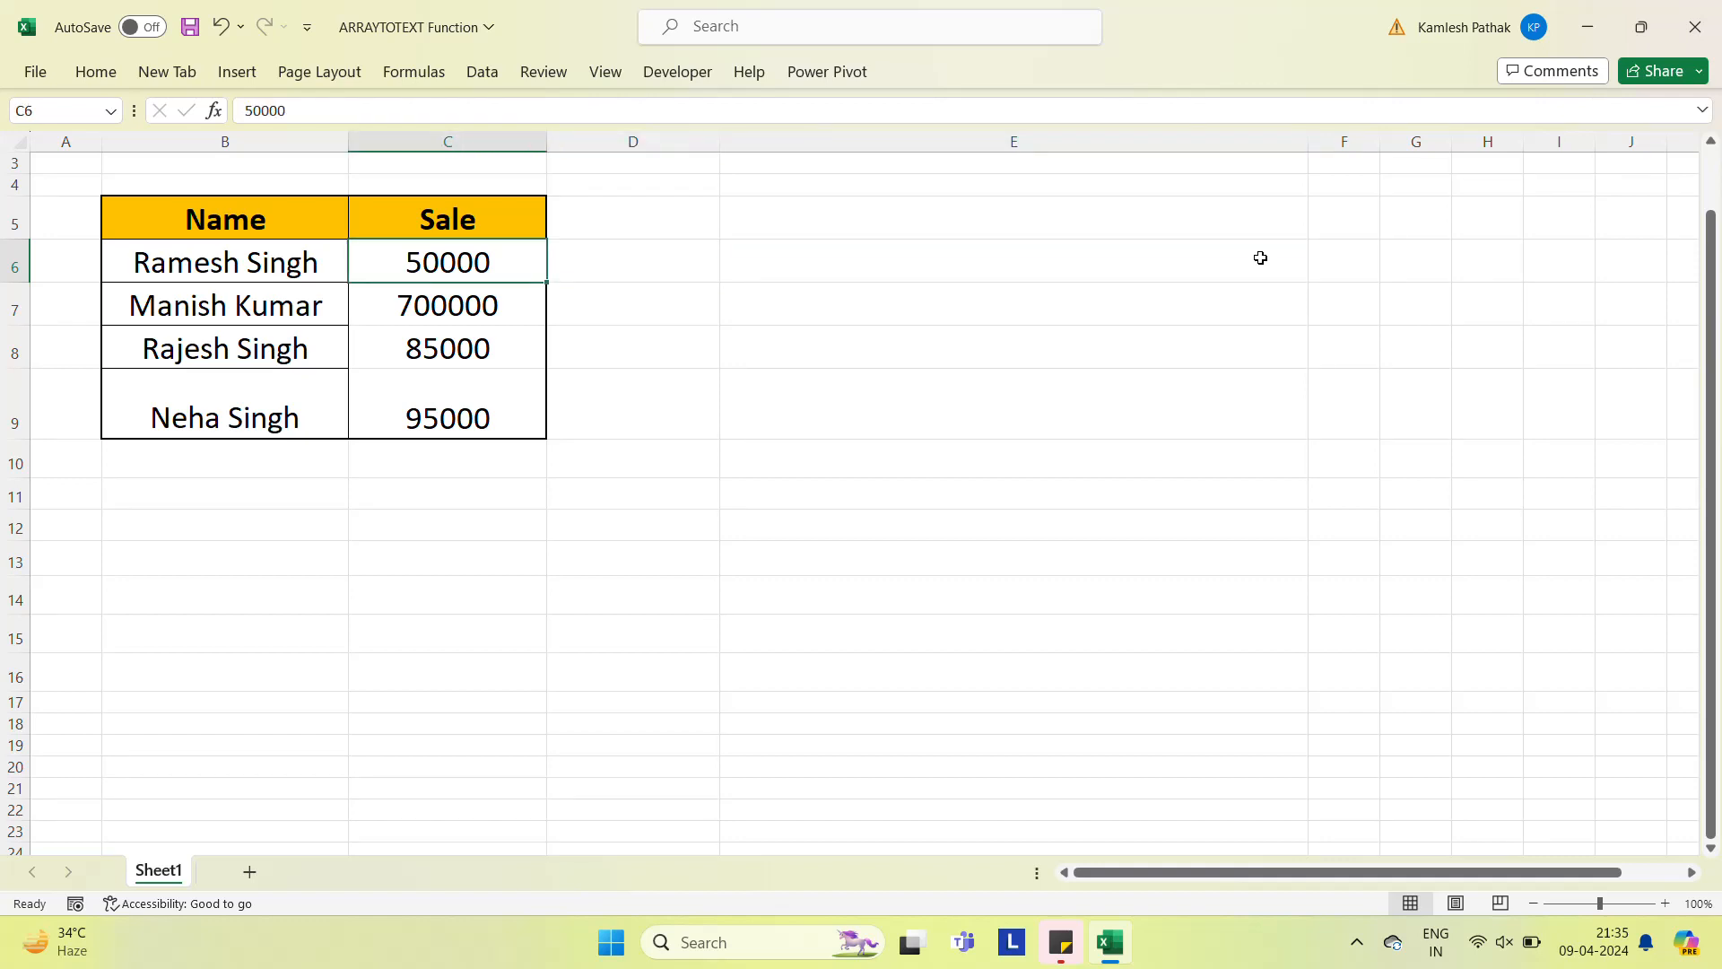
left_click(1260, 258)
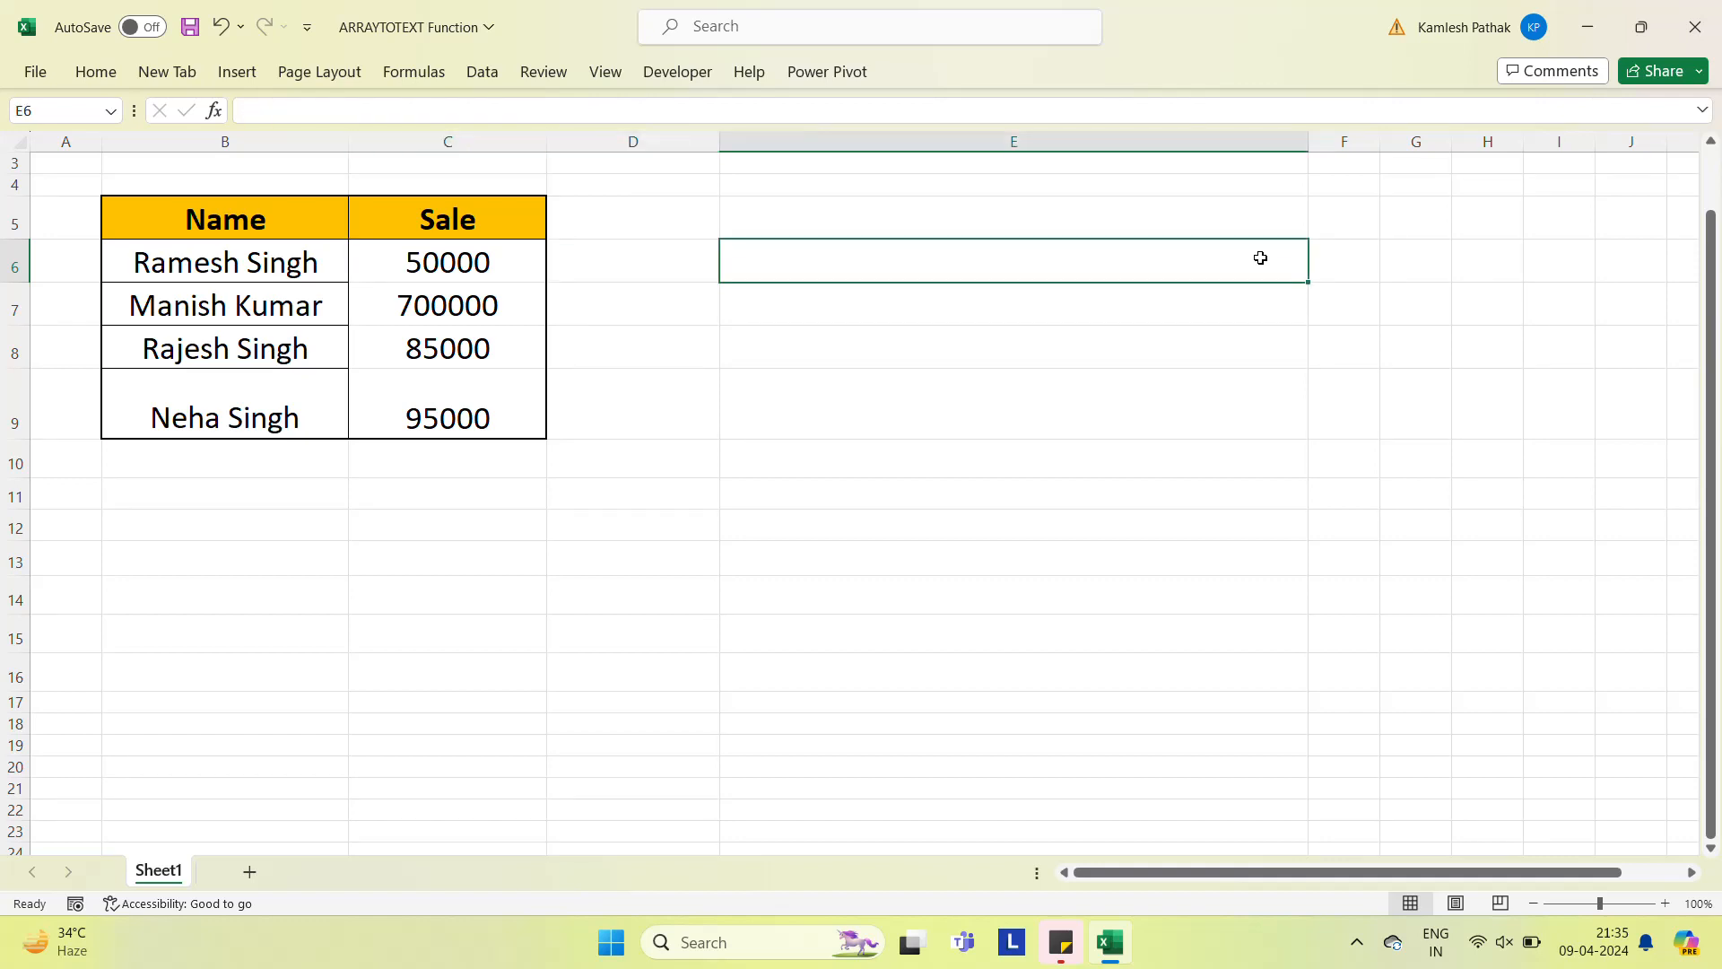
Enter =ARRAYTOTEXT(C6:C9,0) in cell E6 to join only the Sale values in Concise format.
type("=")
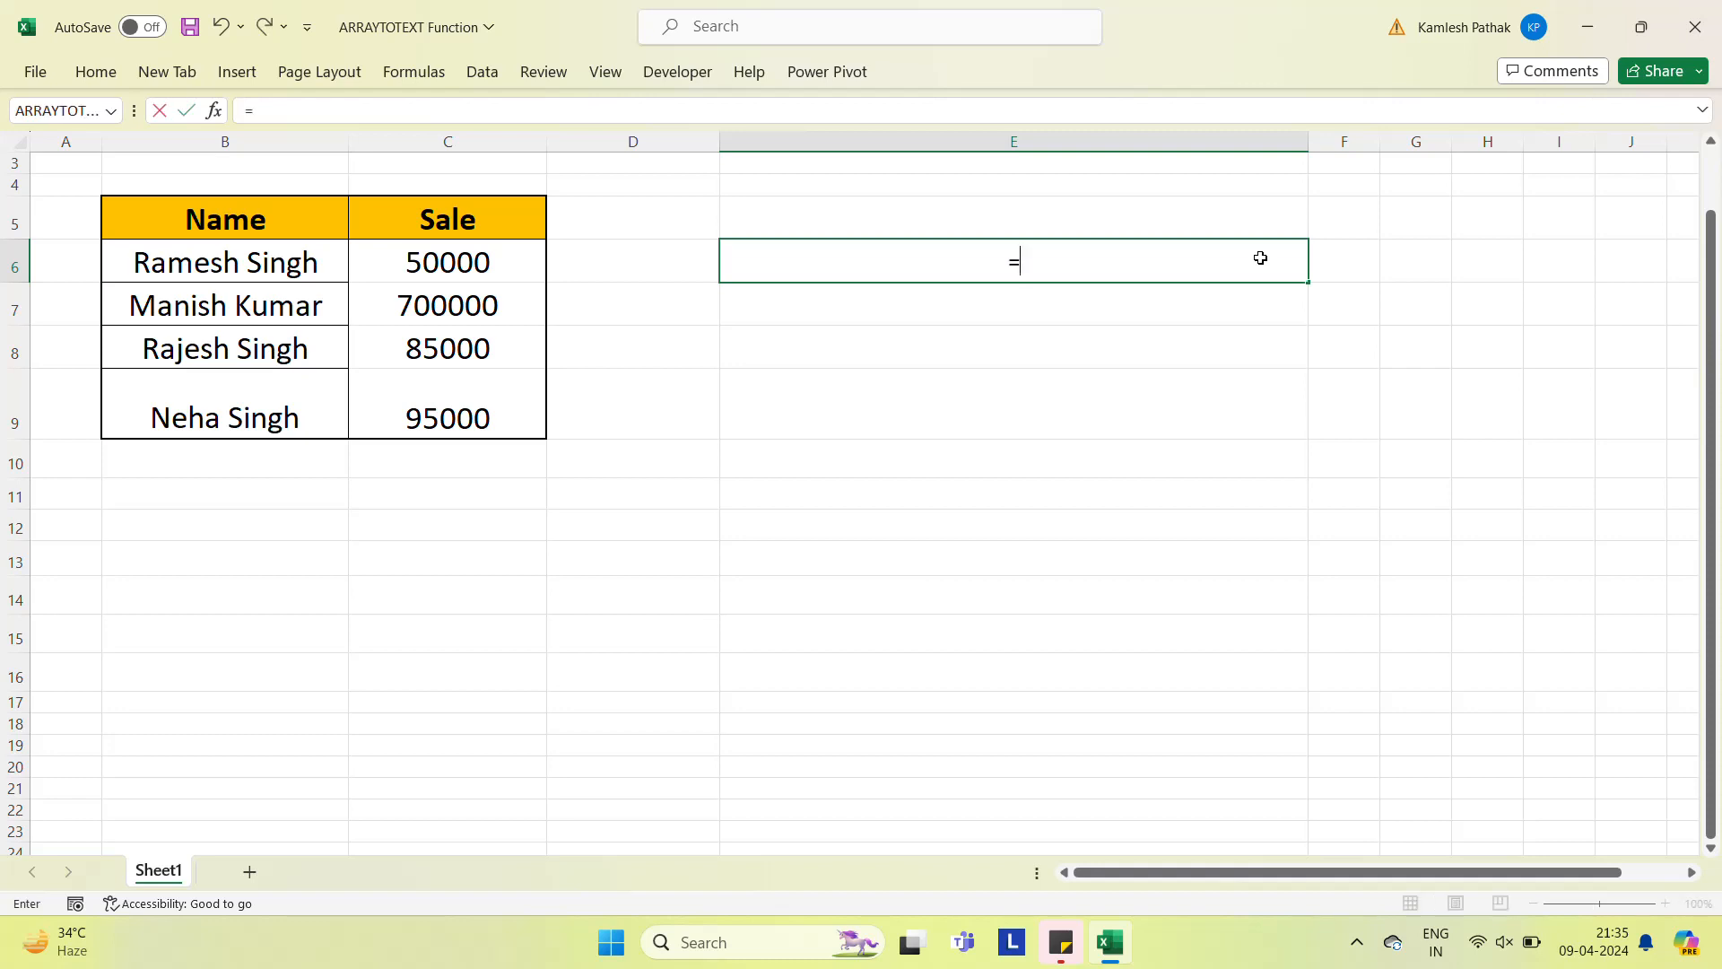
type("arr")
key("Down")
key("Up")
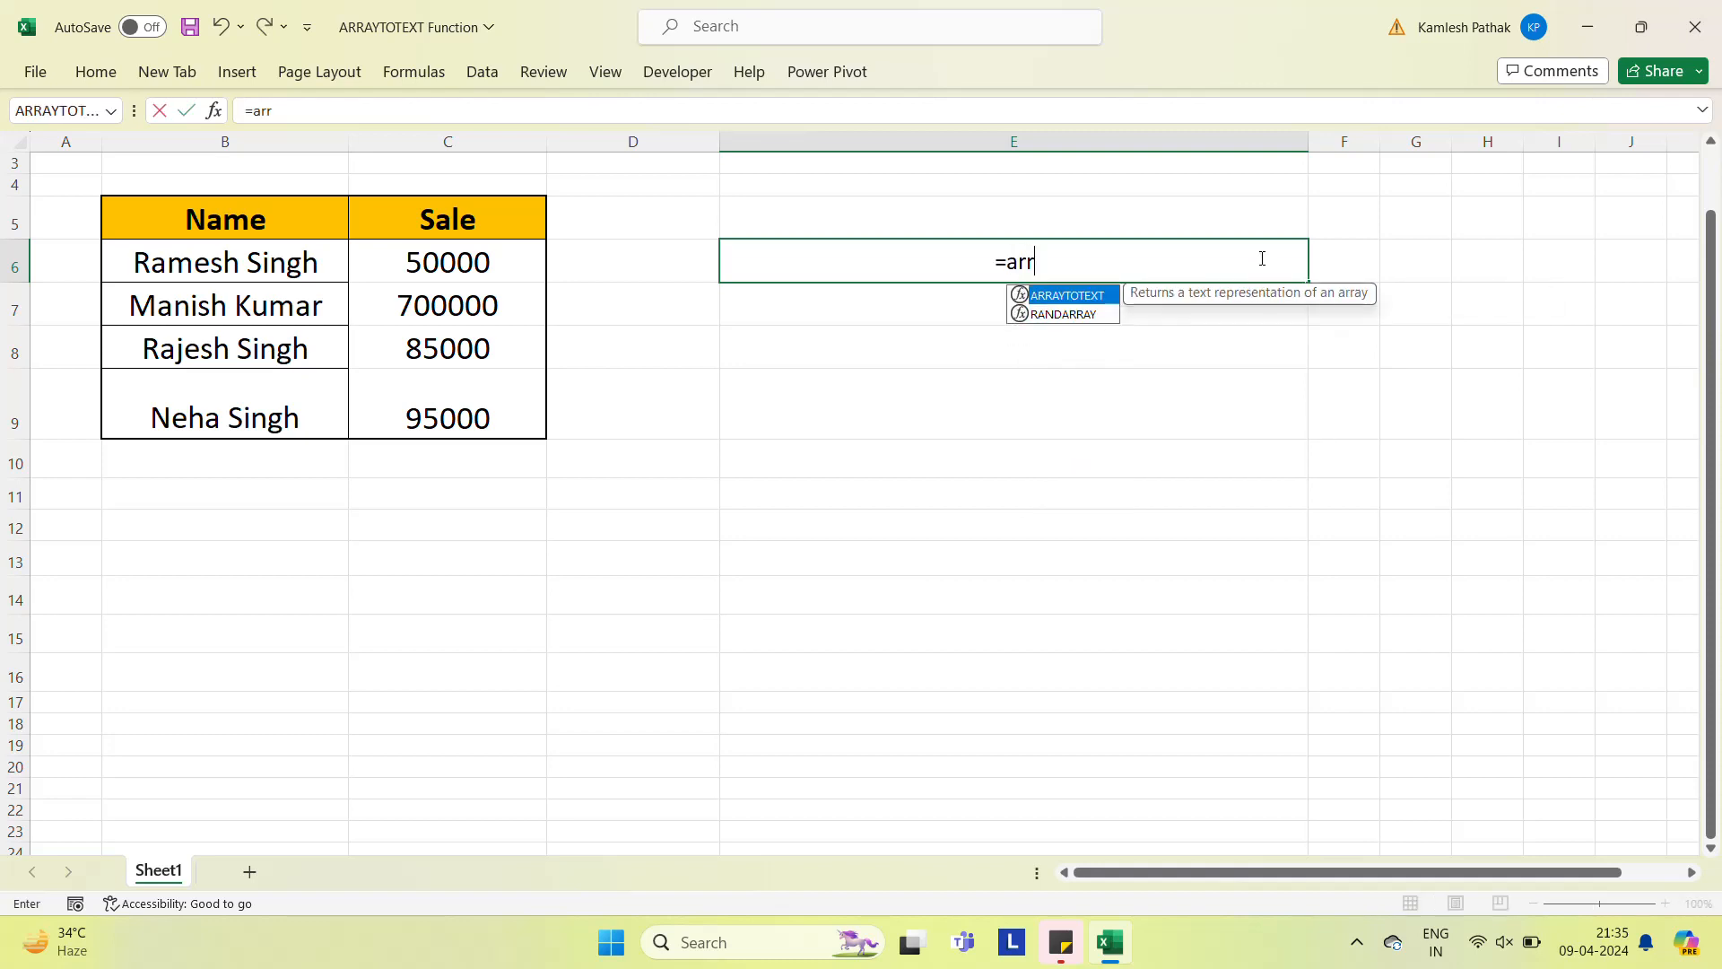
key("Tab")
key("Left")
key("Left")
key("shift+Down")
key("shift+Down")
key("shift+Down")
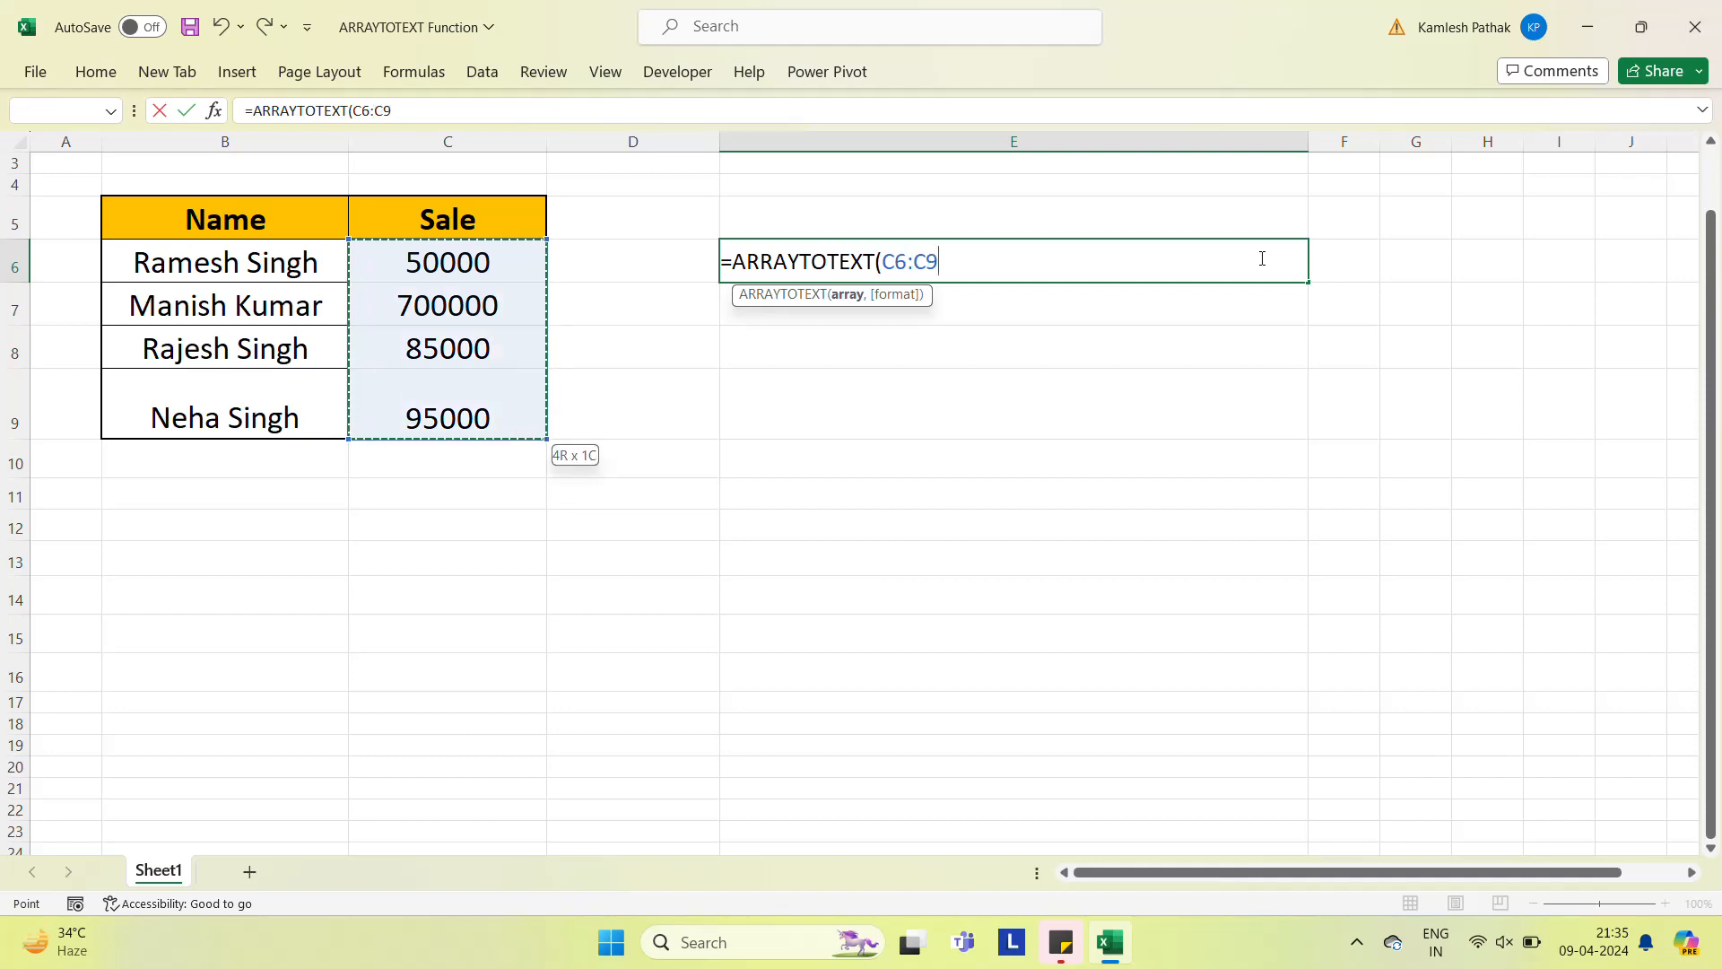
type(",")
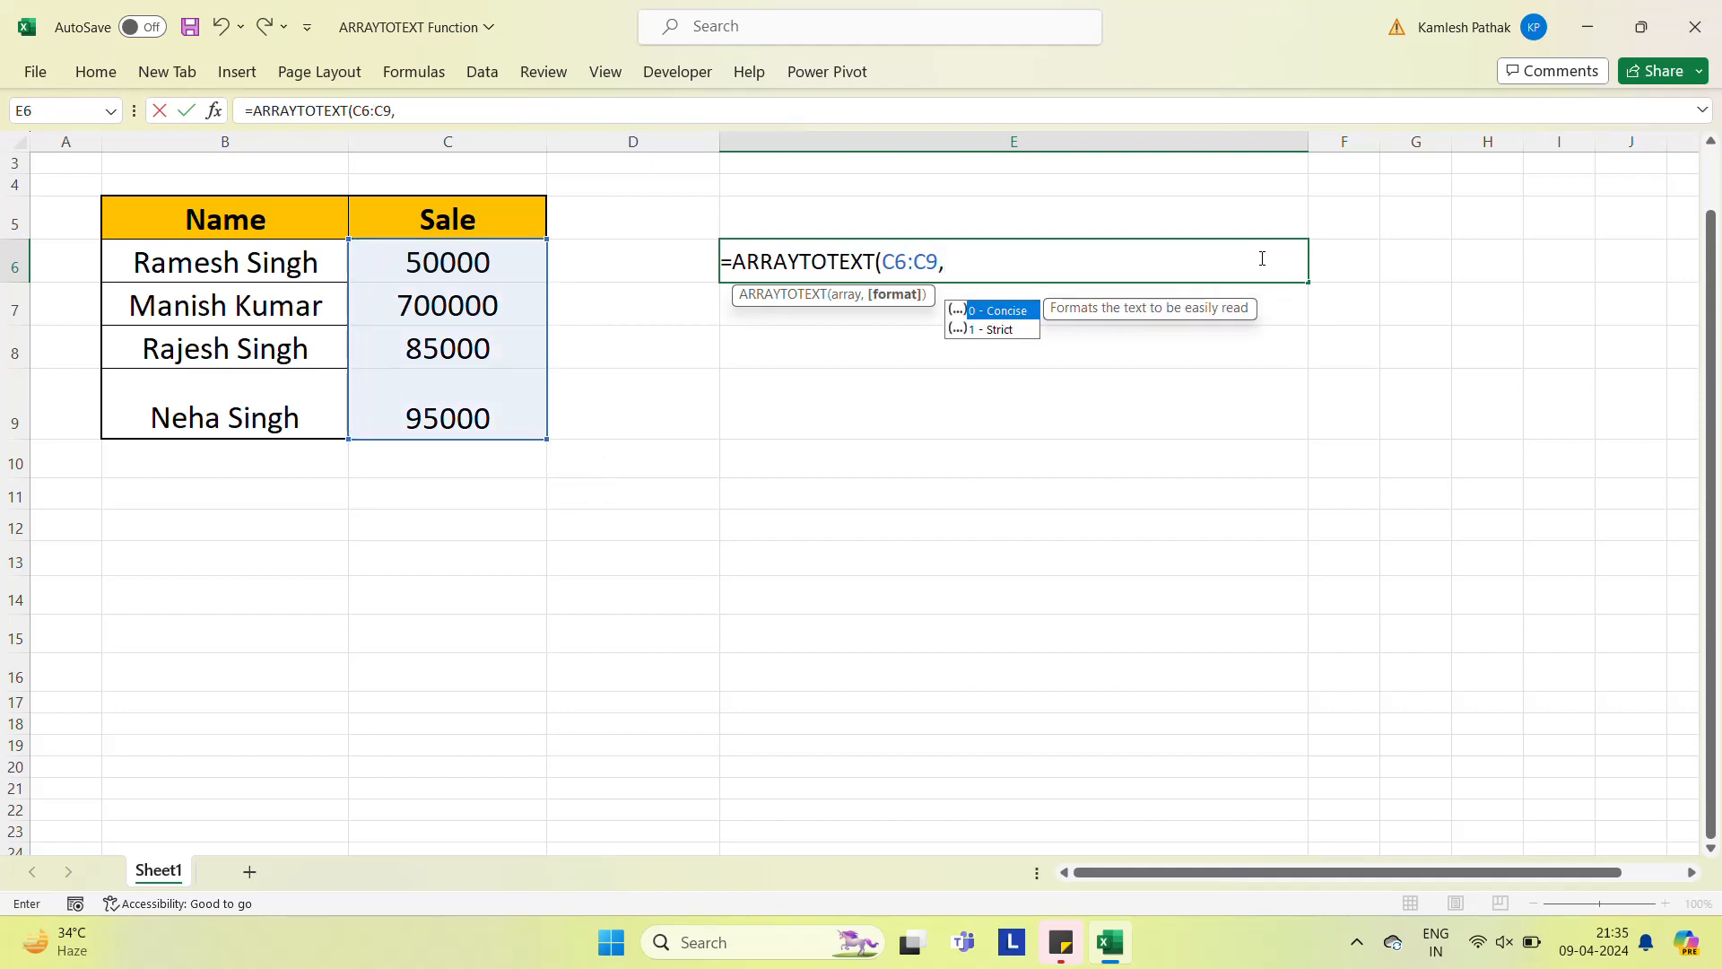
type("0")
key("Return")
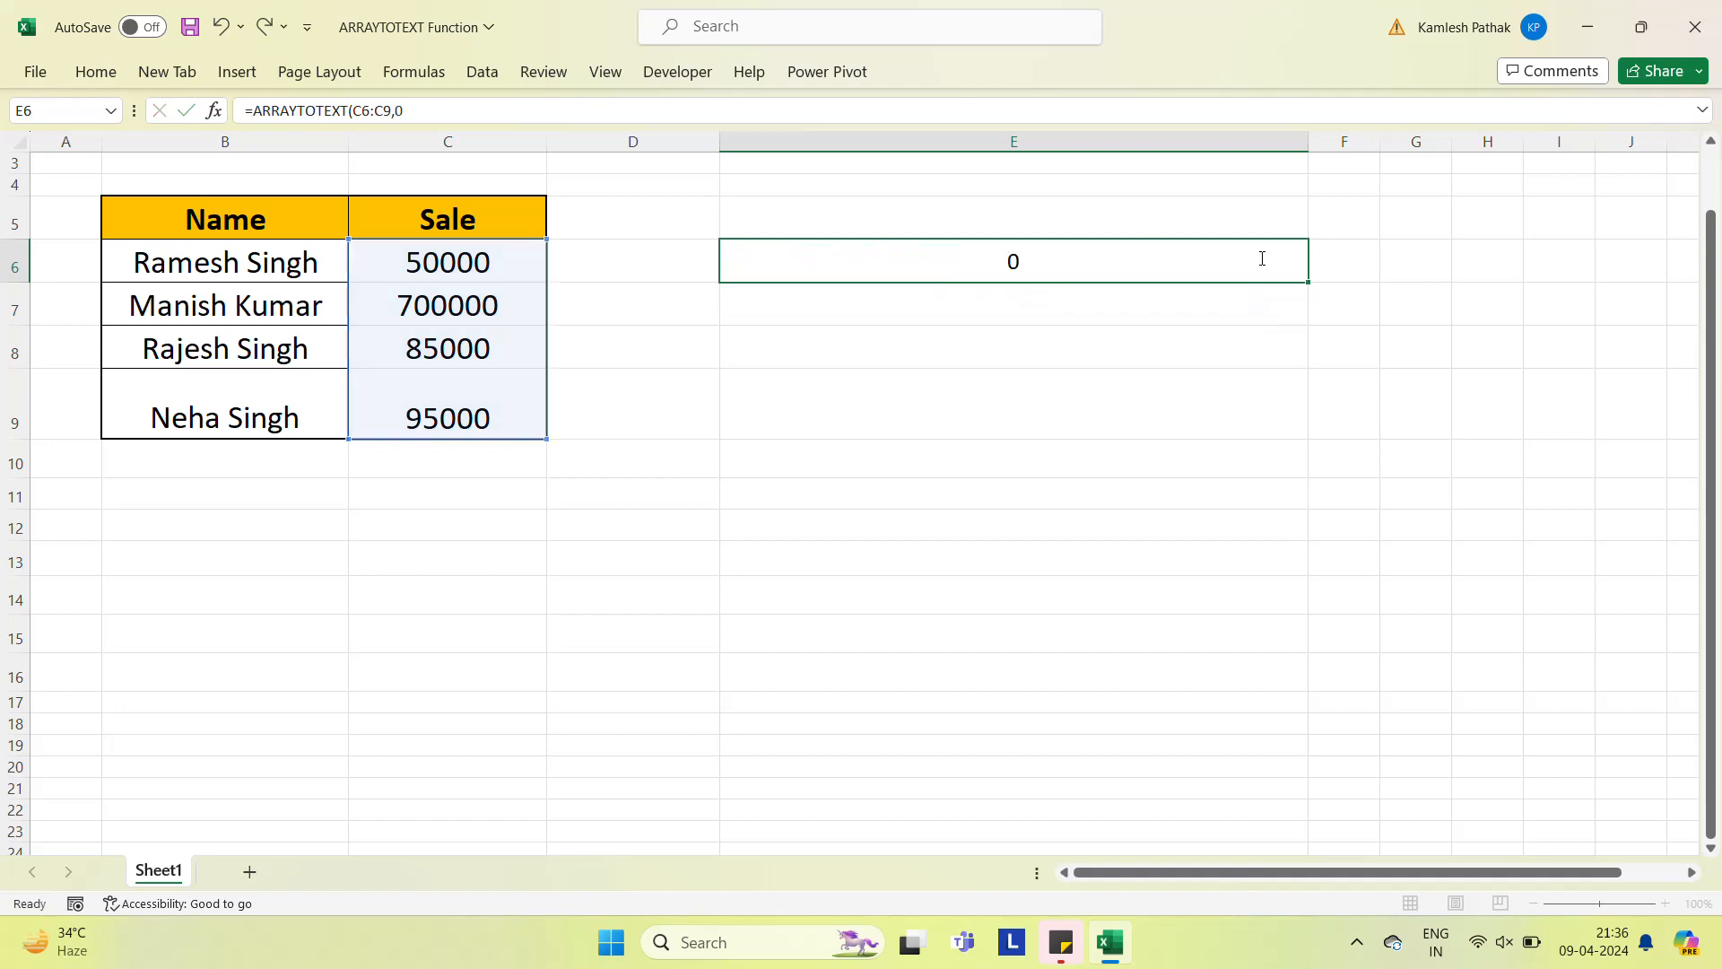
left_click(1261, 257)
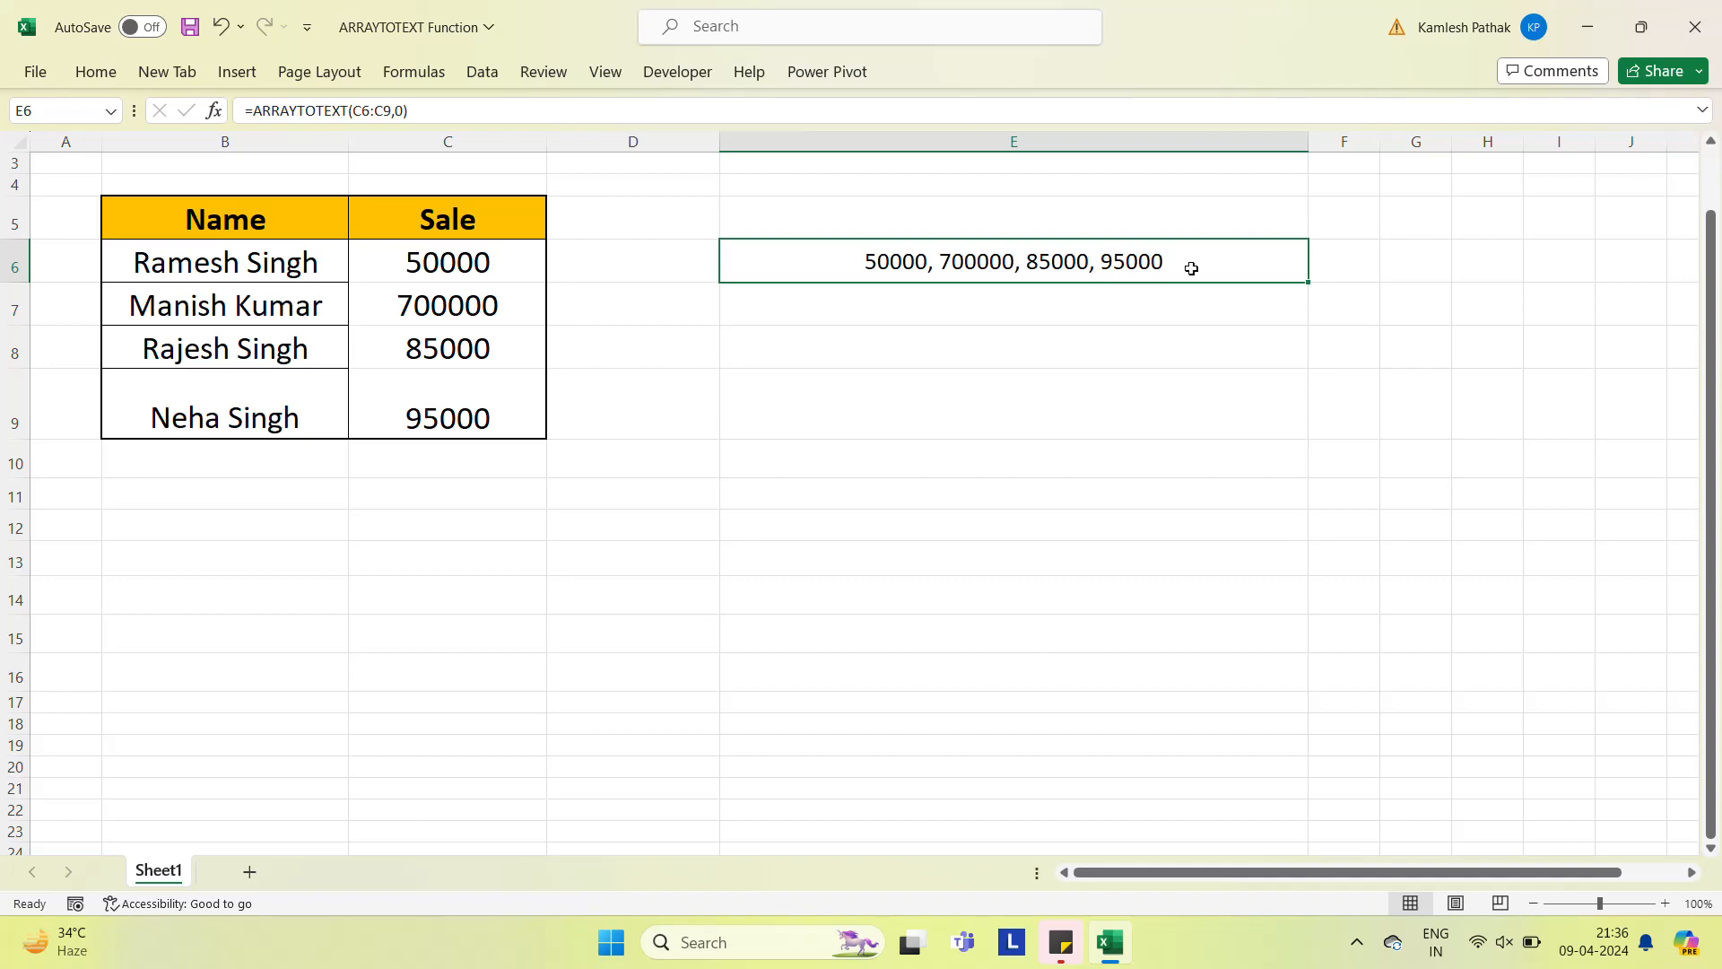
Replace the formula in cell E6 with =ARRAYTOTEXT(B6:B9,1) to convert only the Name column in Strict format.
key("Delete")
type("=ran")
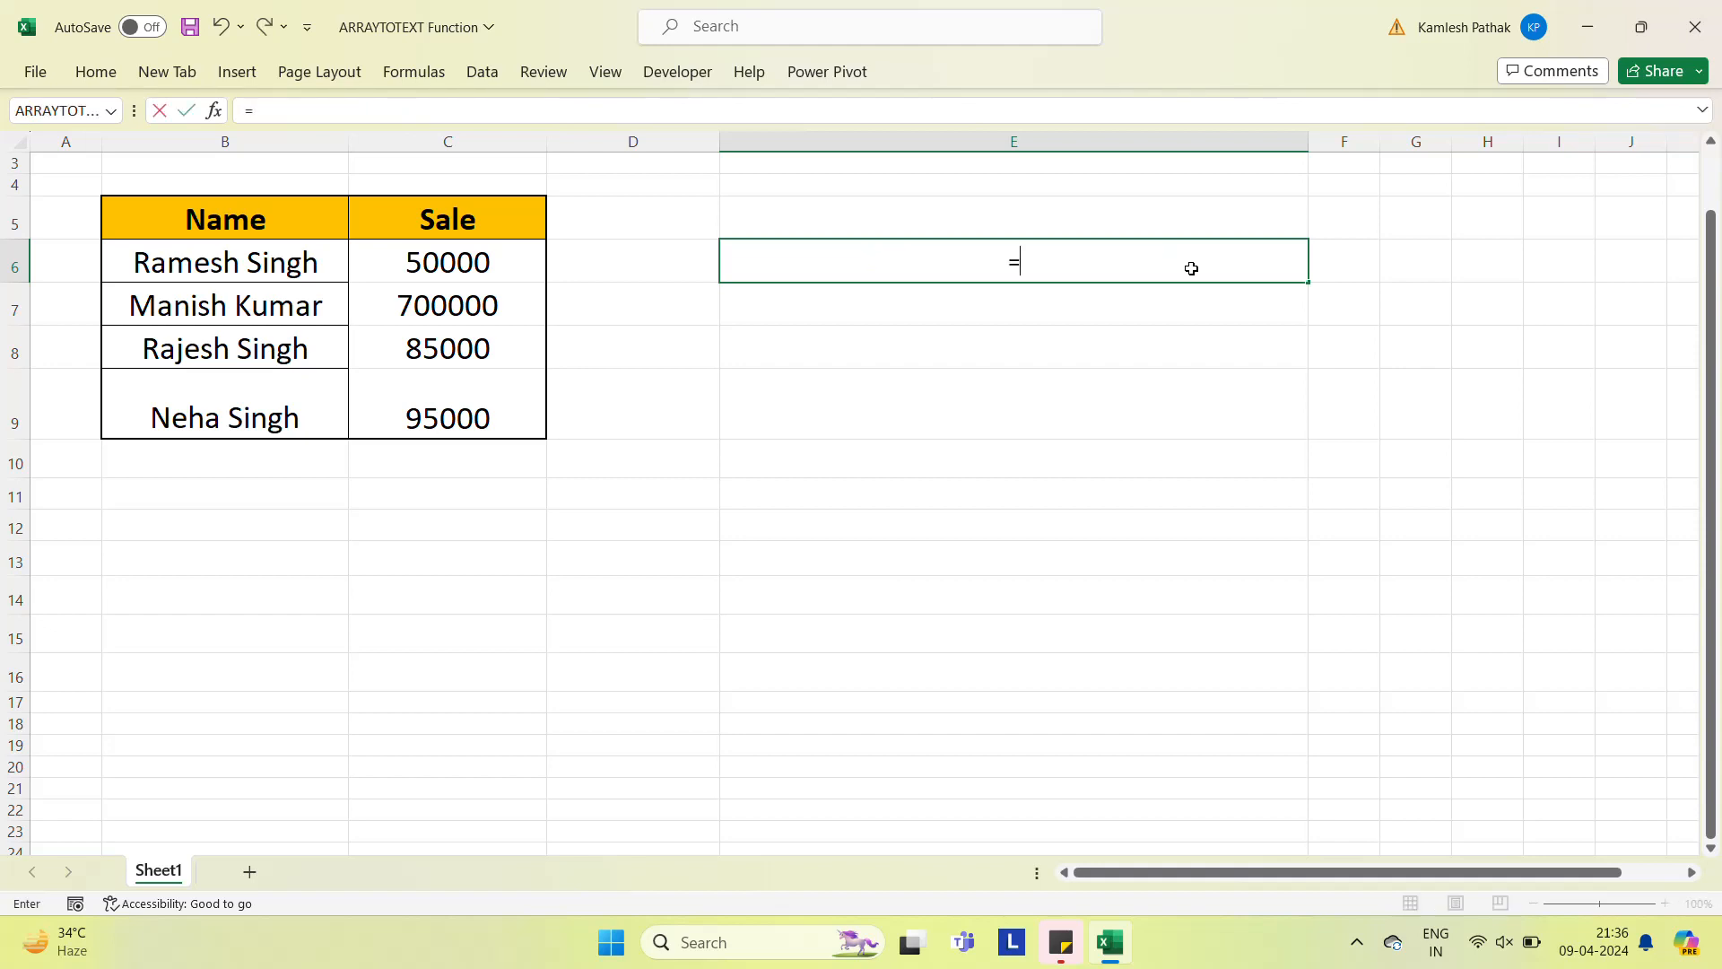
key("BackSpace")
key("BackSpace")
key("BackSpace")
type("arr")
key("Up")
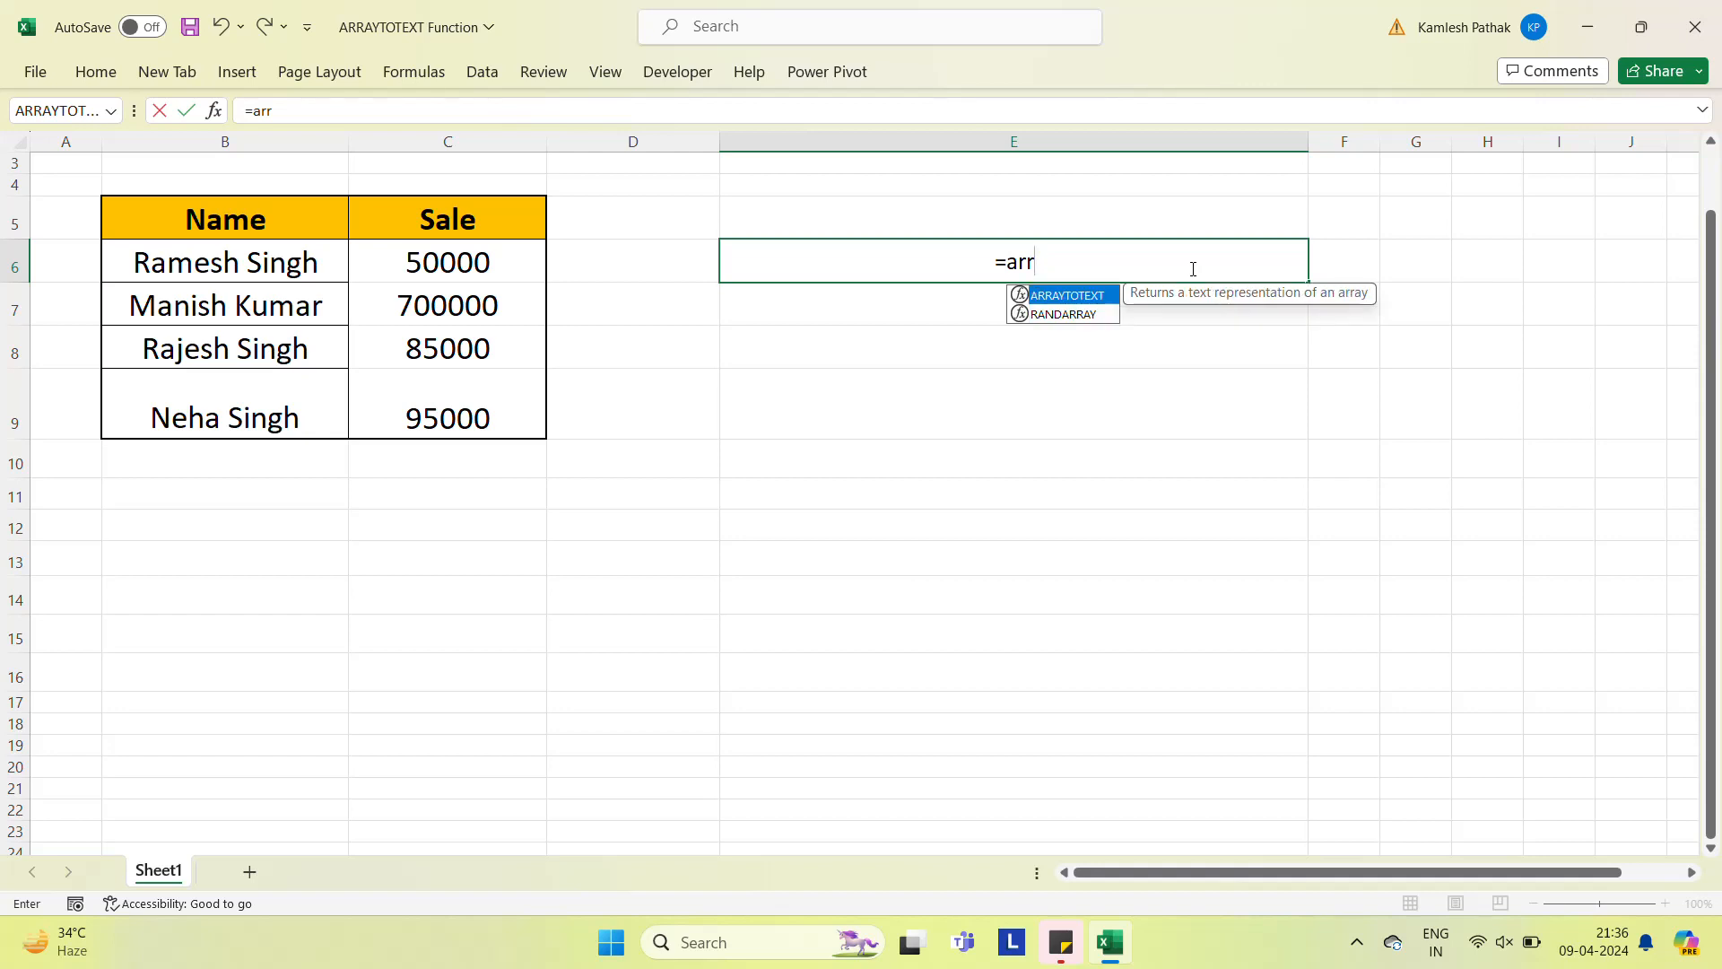
key("Tab")
key("Left")
key("Left")
key("Left")
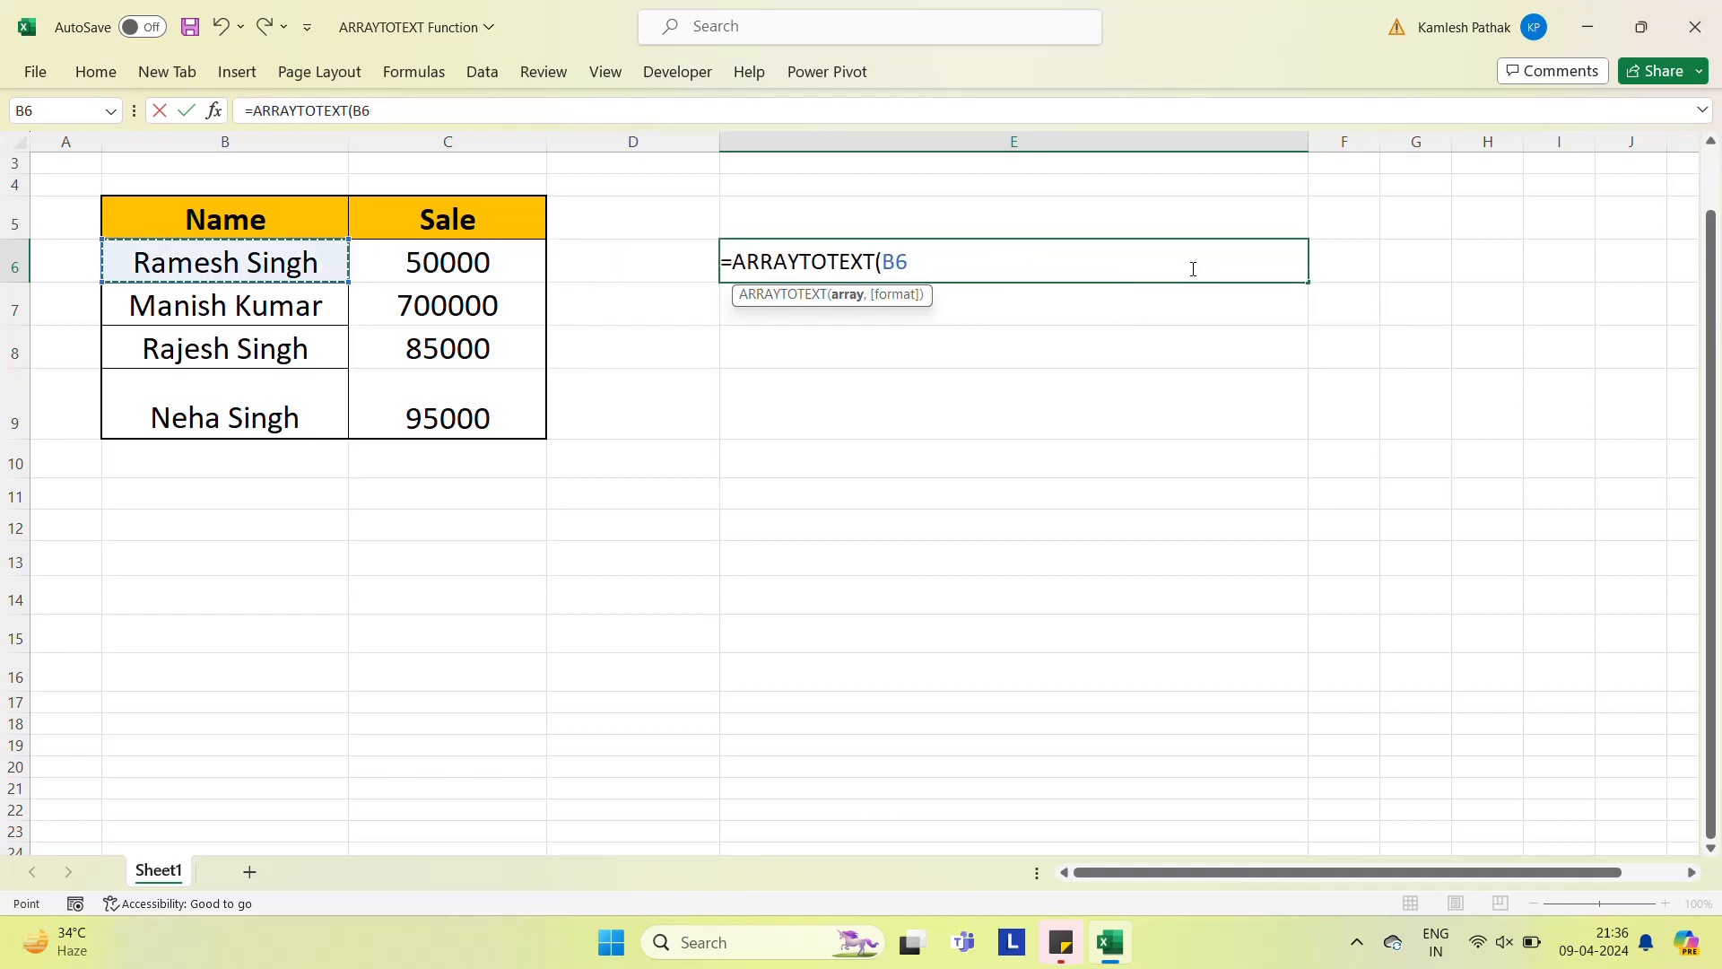
key("shift+Down")
key("shift+Down")
key("shift+Down")
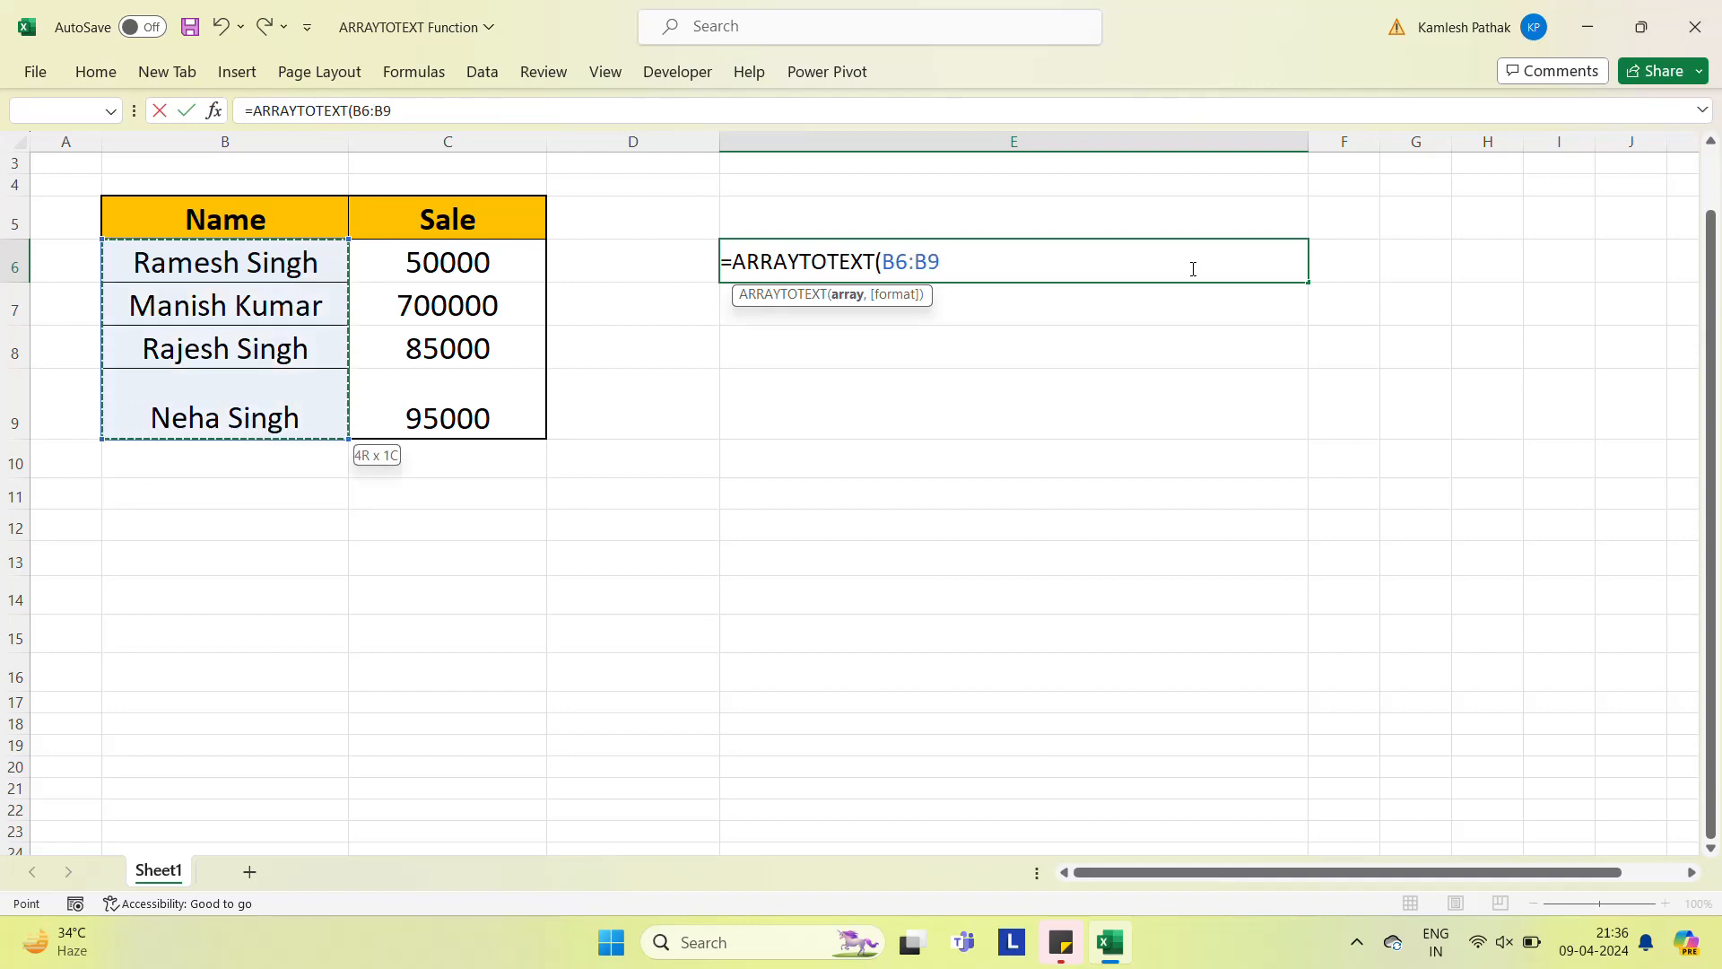
type(",1")
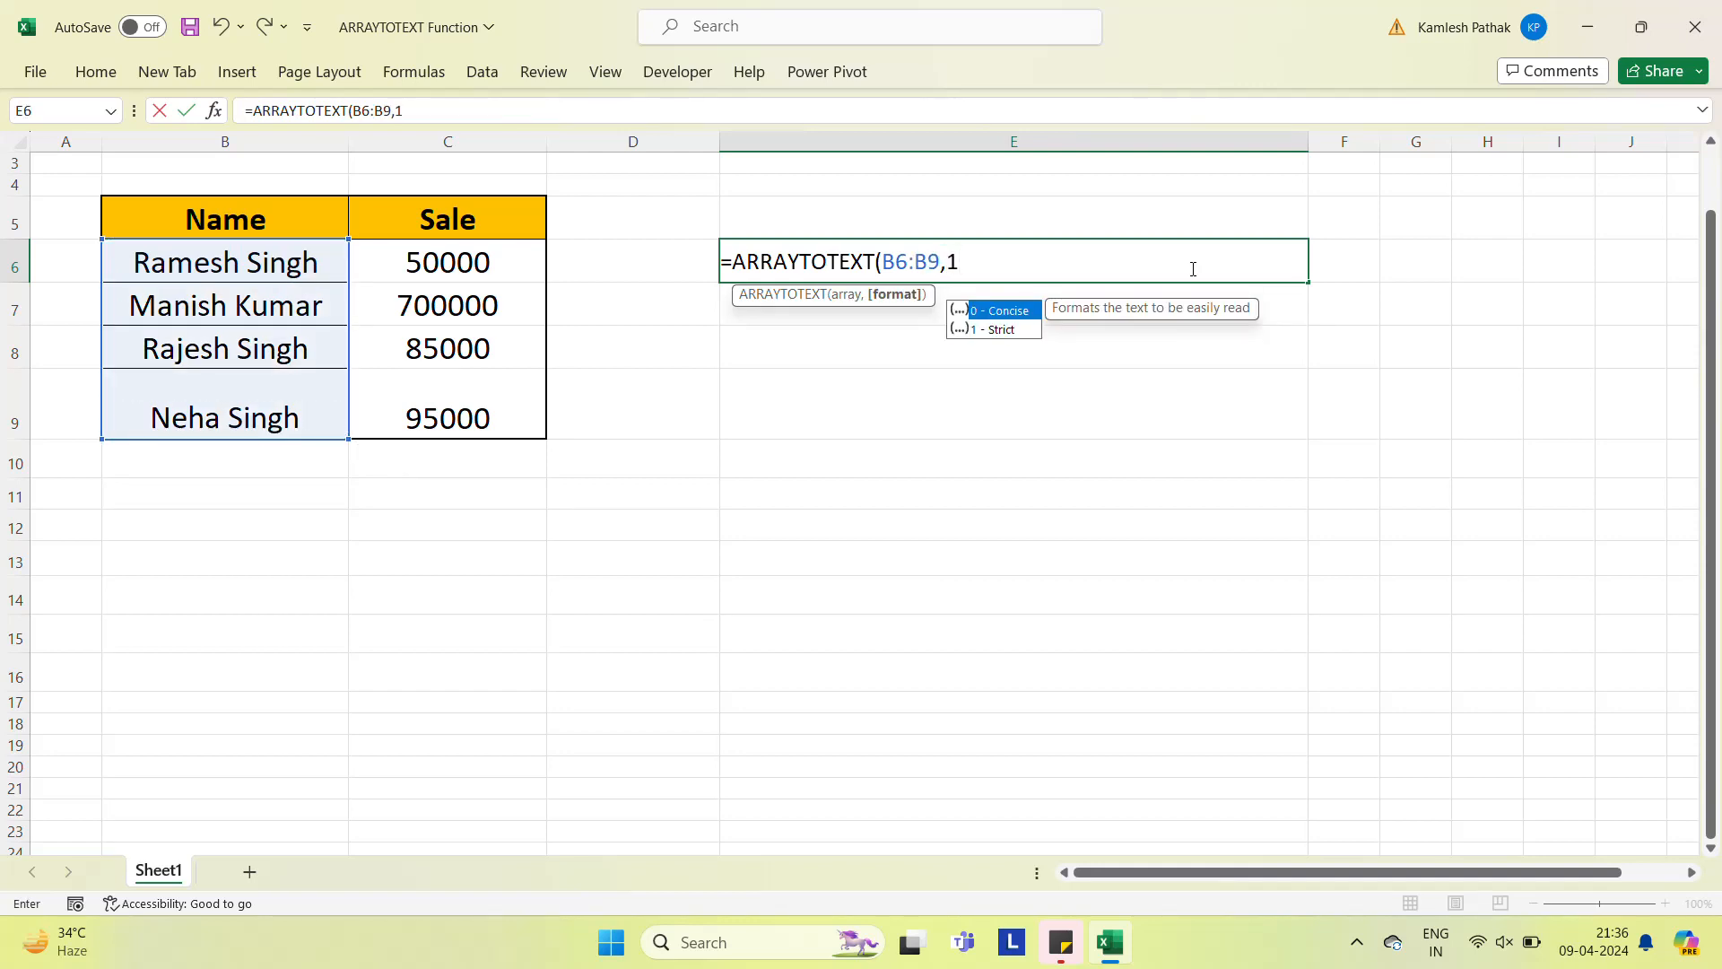
key("ctrl+Return")
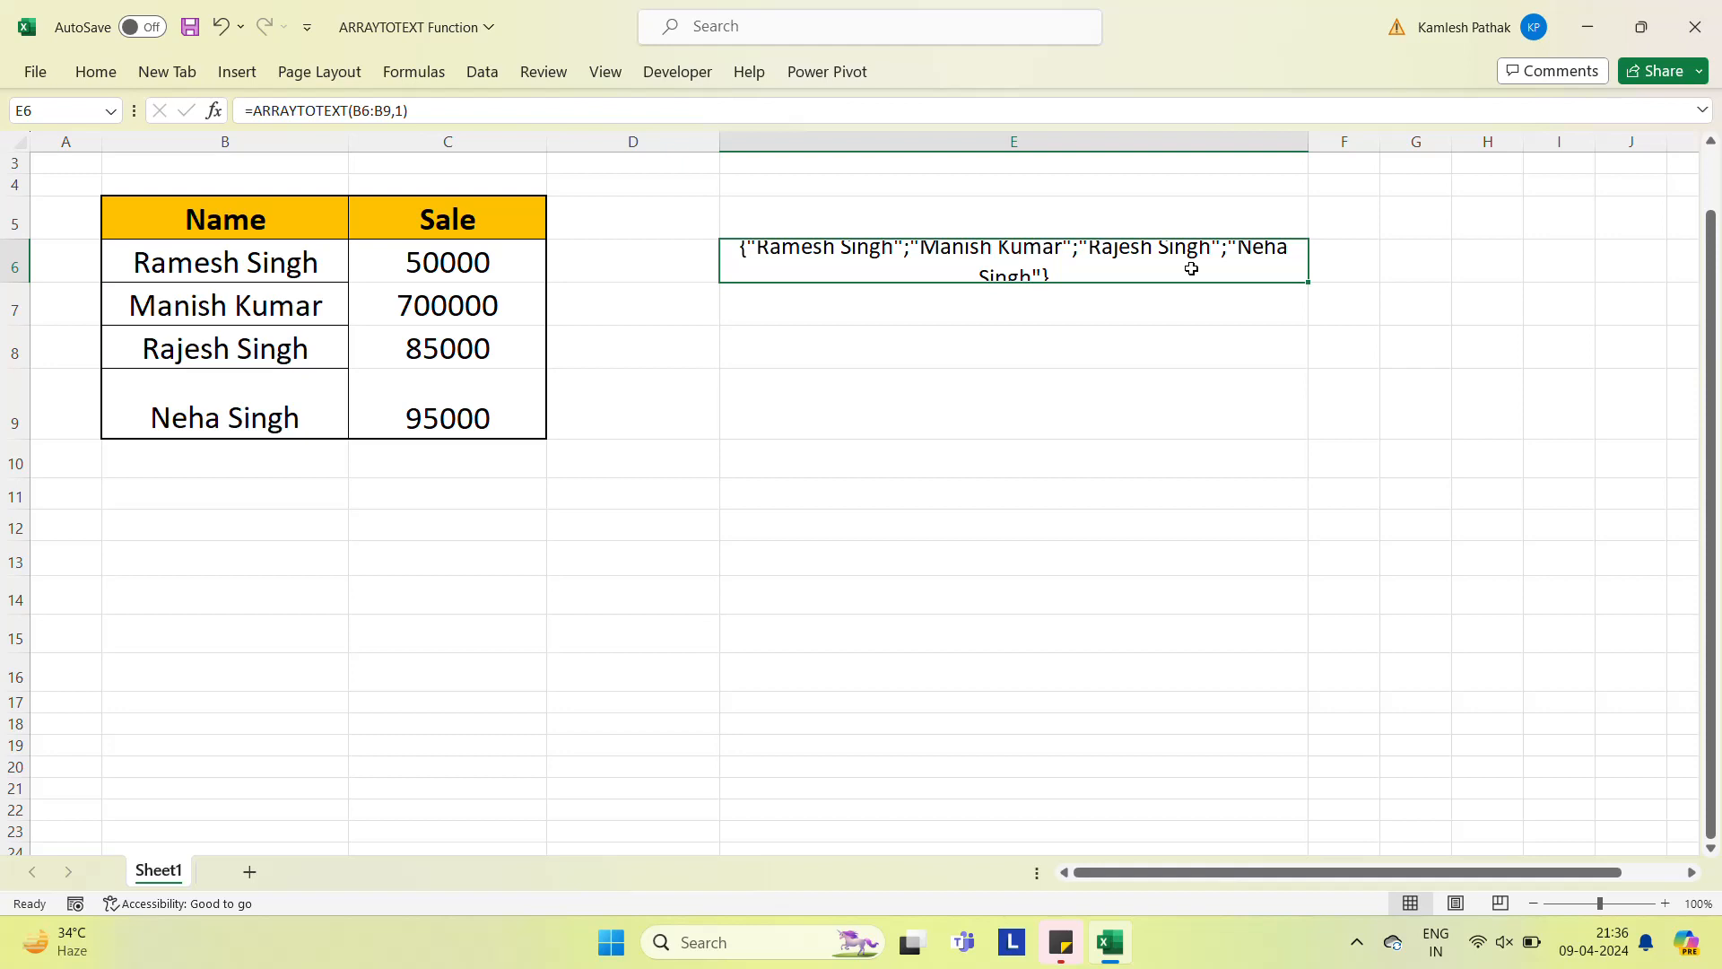
Change the format argument in E6's formula to 0, giving =ARRAYTOTEXT(B6:B9,0).
double_click(1191, 269)
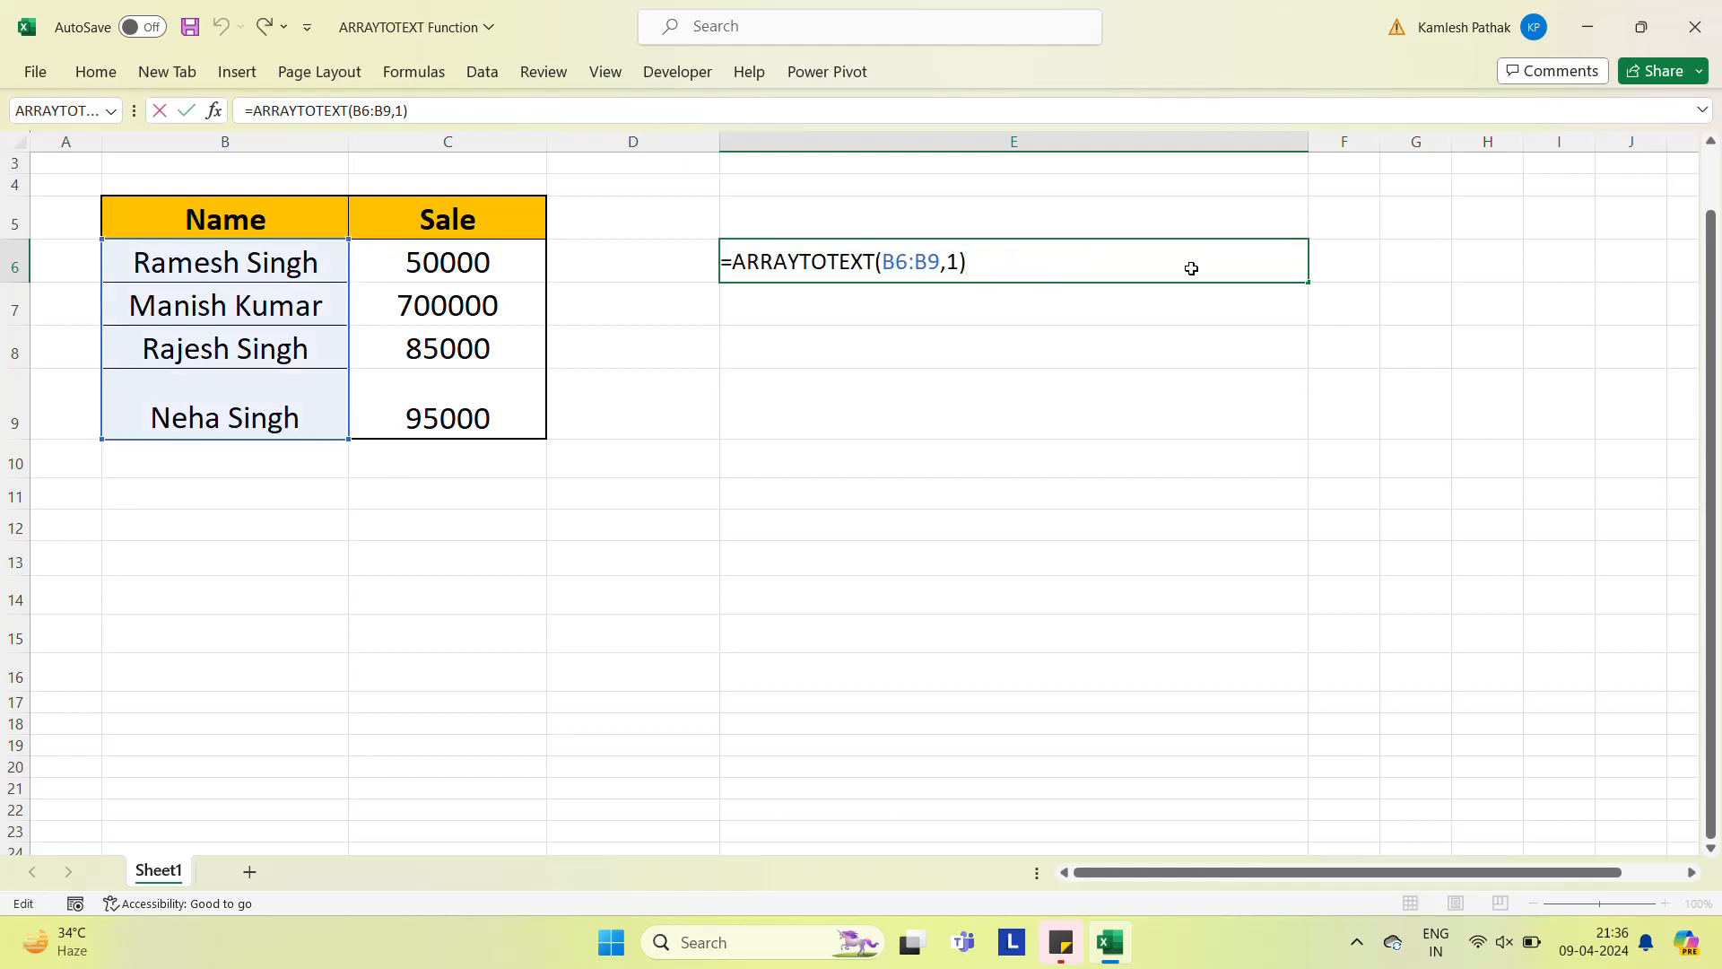
key("Left")
key("Left")
key("shift+Right")
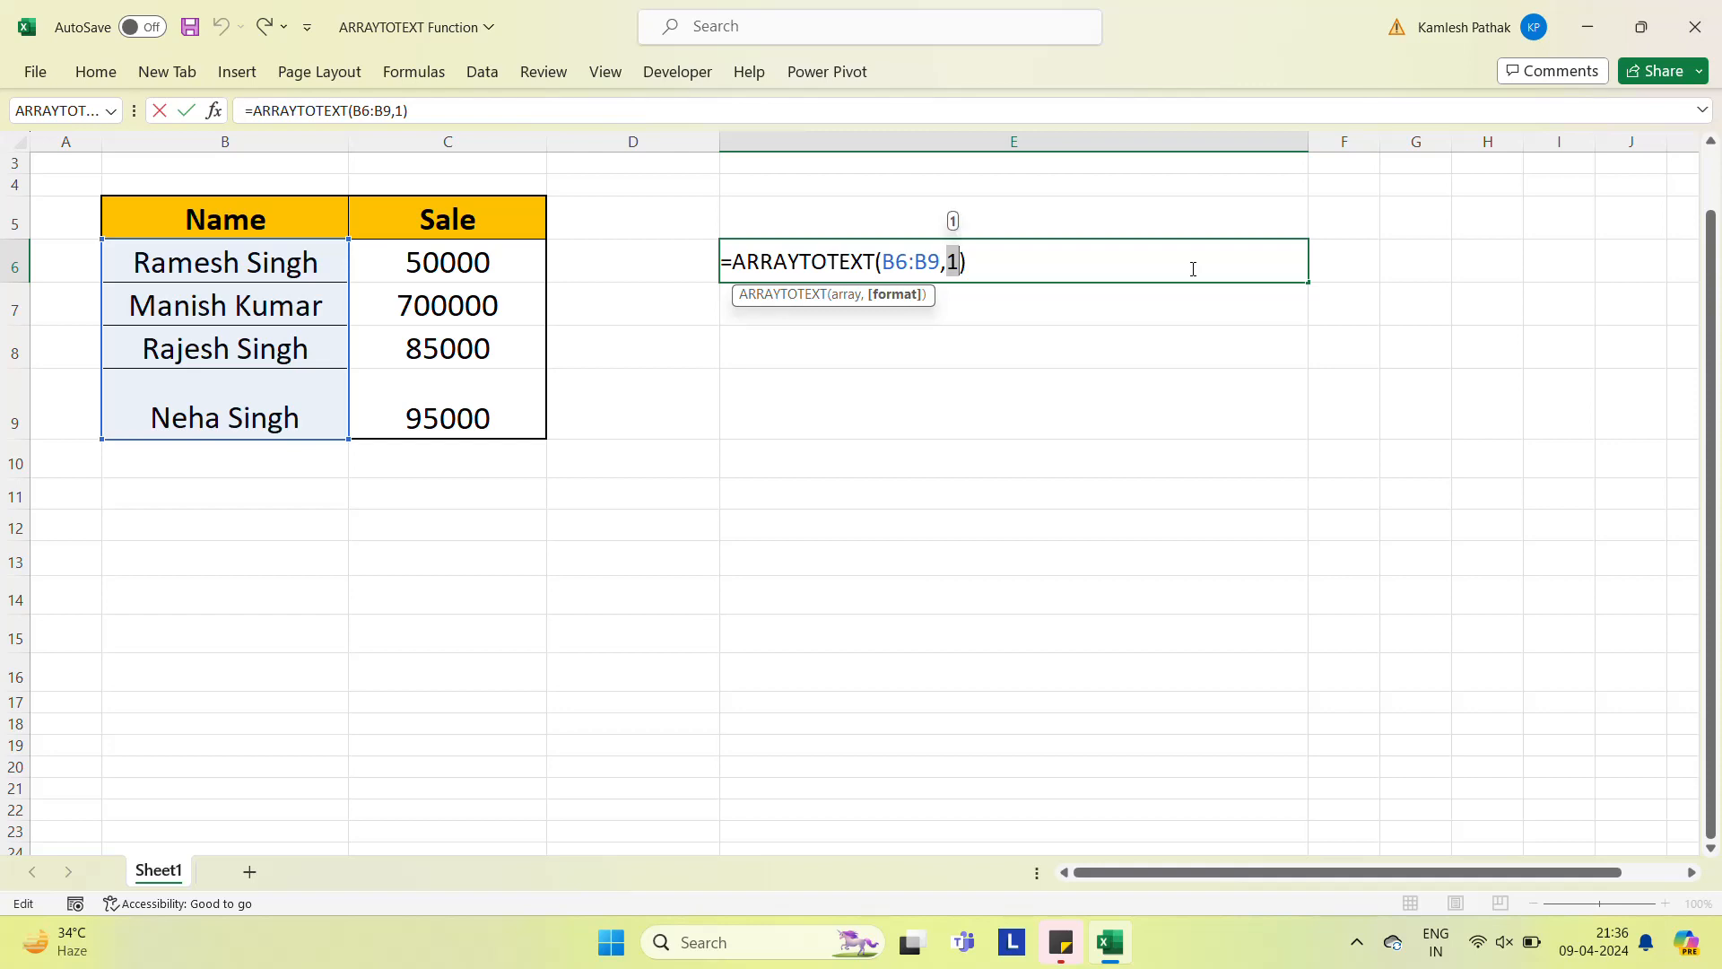
type("0")
key("Return")
left_click(1192, 268)
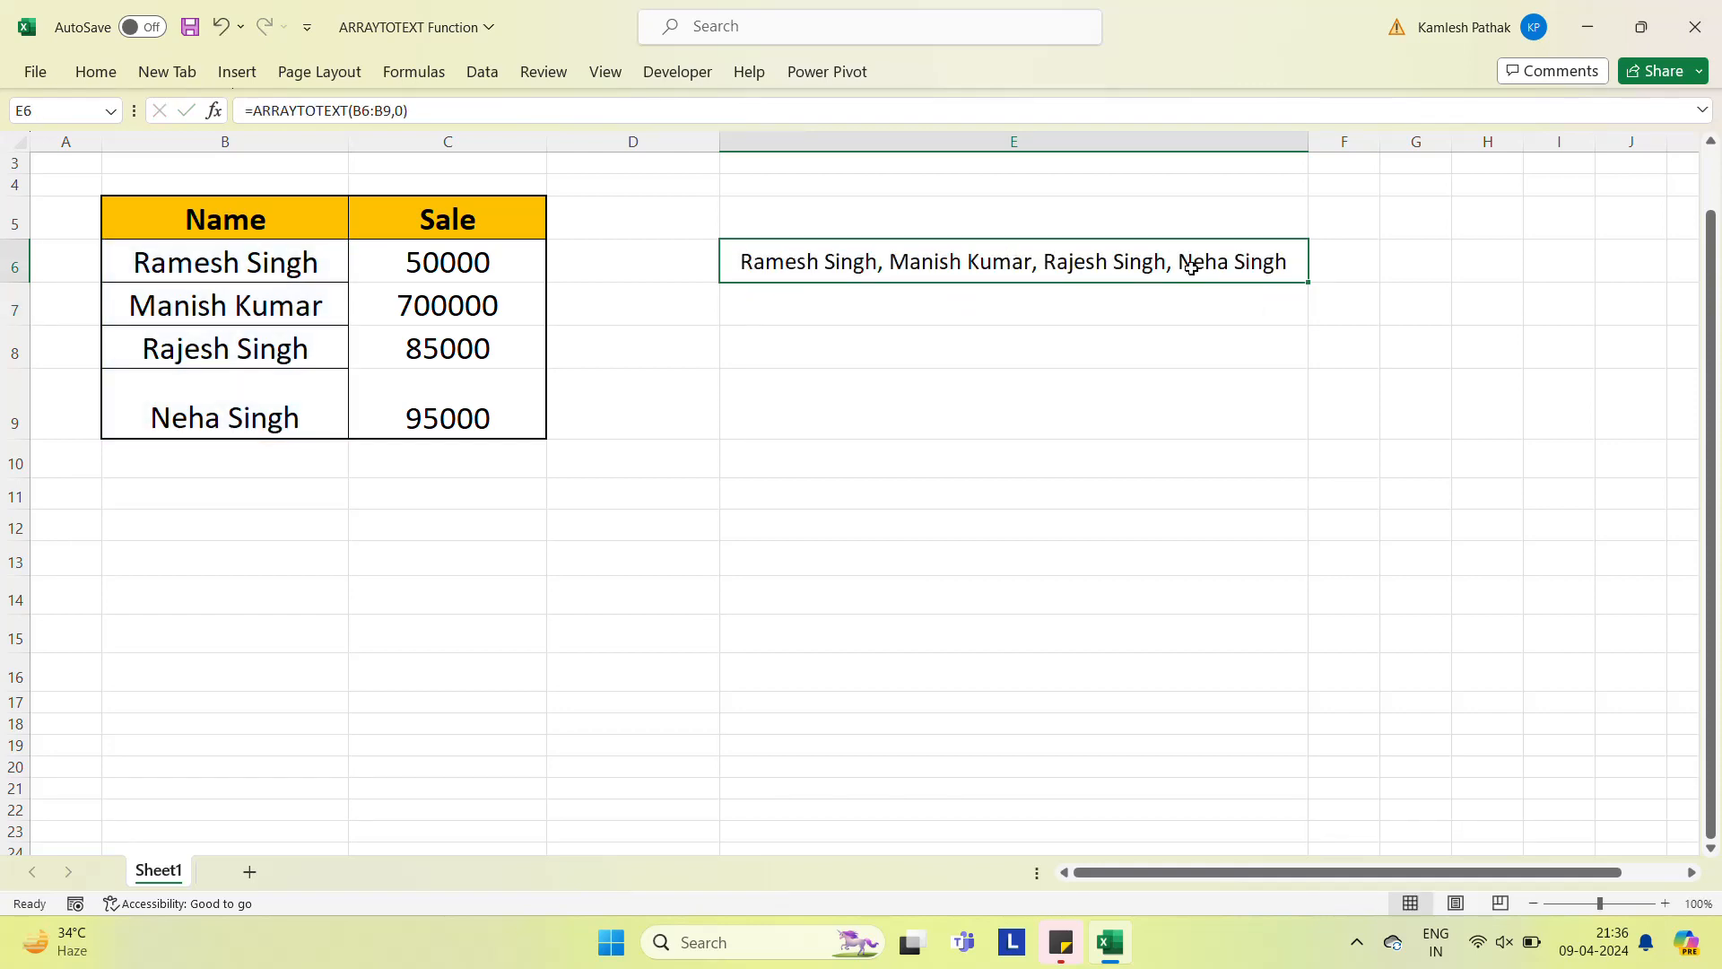
Open the formula in cell E6 for editing to review its range and format argument.
key("Left")
key("Left")
key("Left")
key("Right")
key("Right")
key("Right")
key("F2")
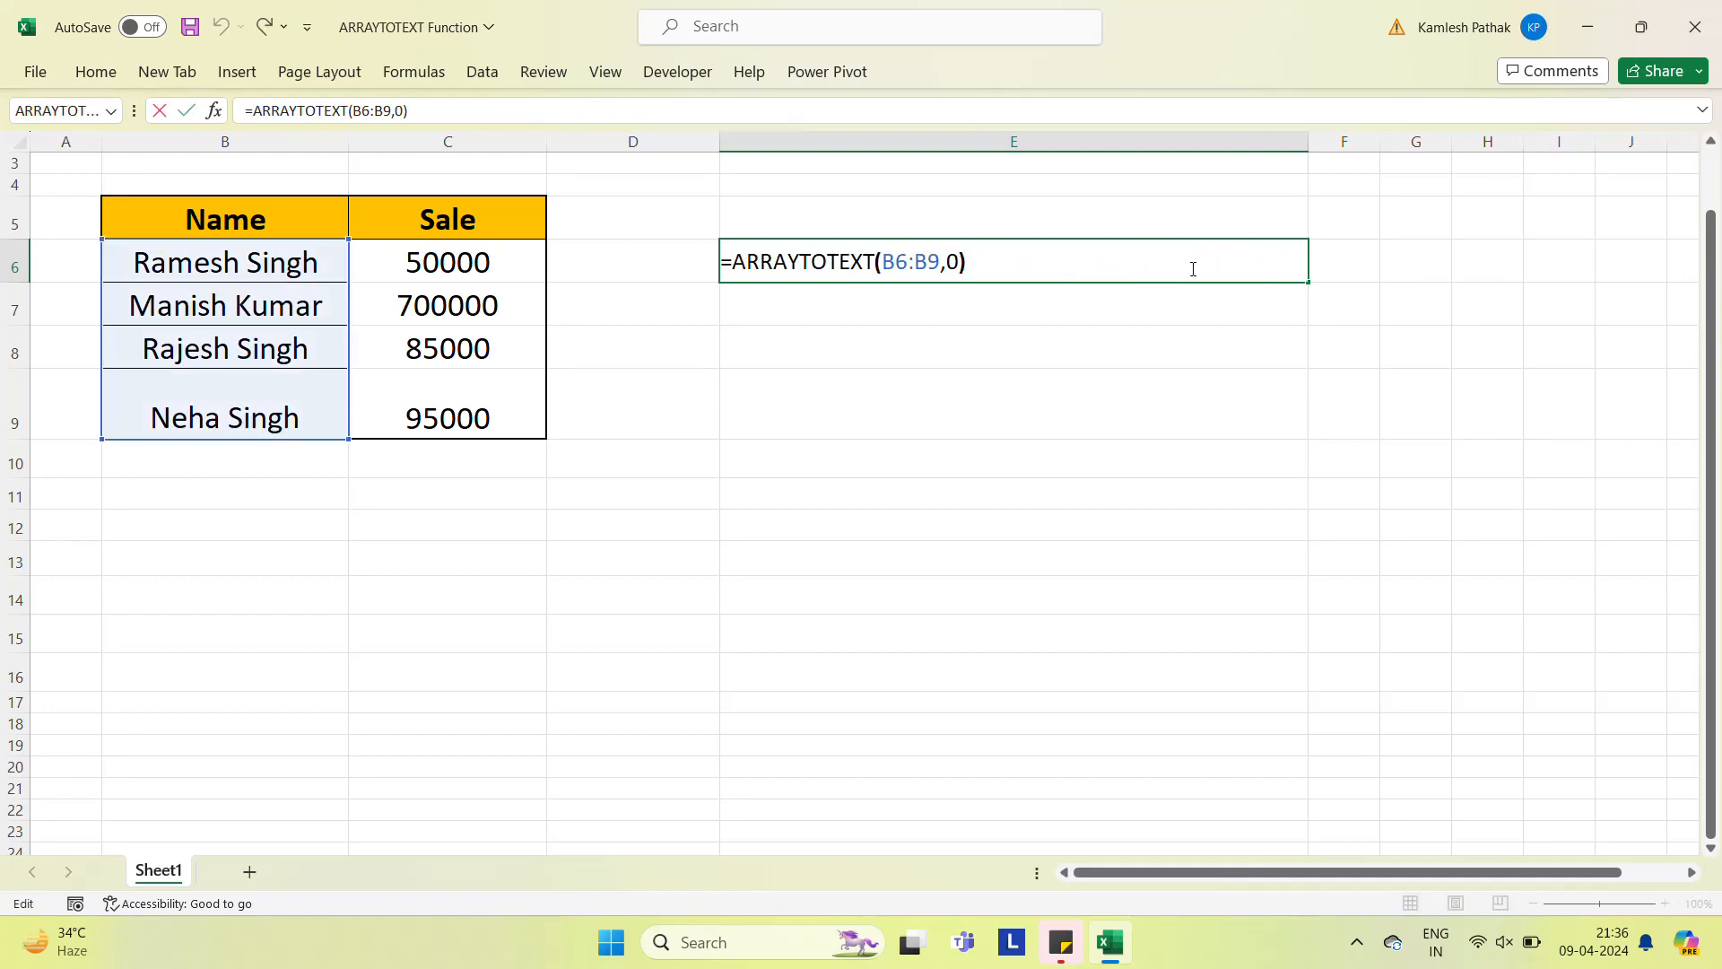
Change the format argument in E6's formula to 1, giving =ARRAYTOTEXT(B6:B9,1) for the Strict format.
key("Left")
key("Left")
key("shift+Right")
type("1")
key("Return")
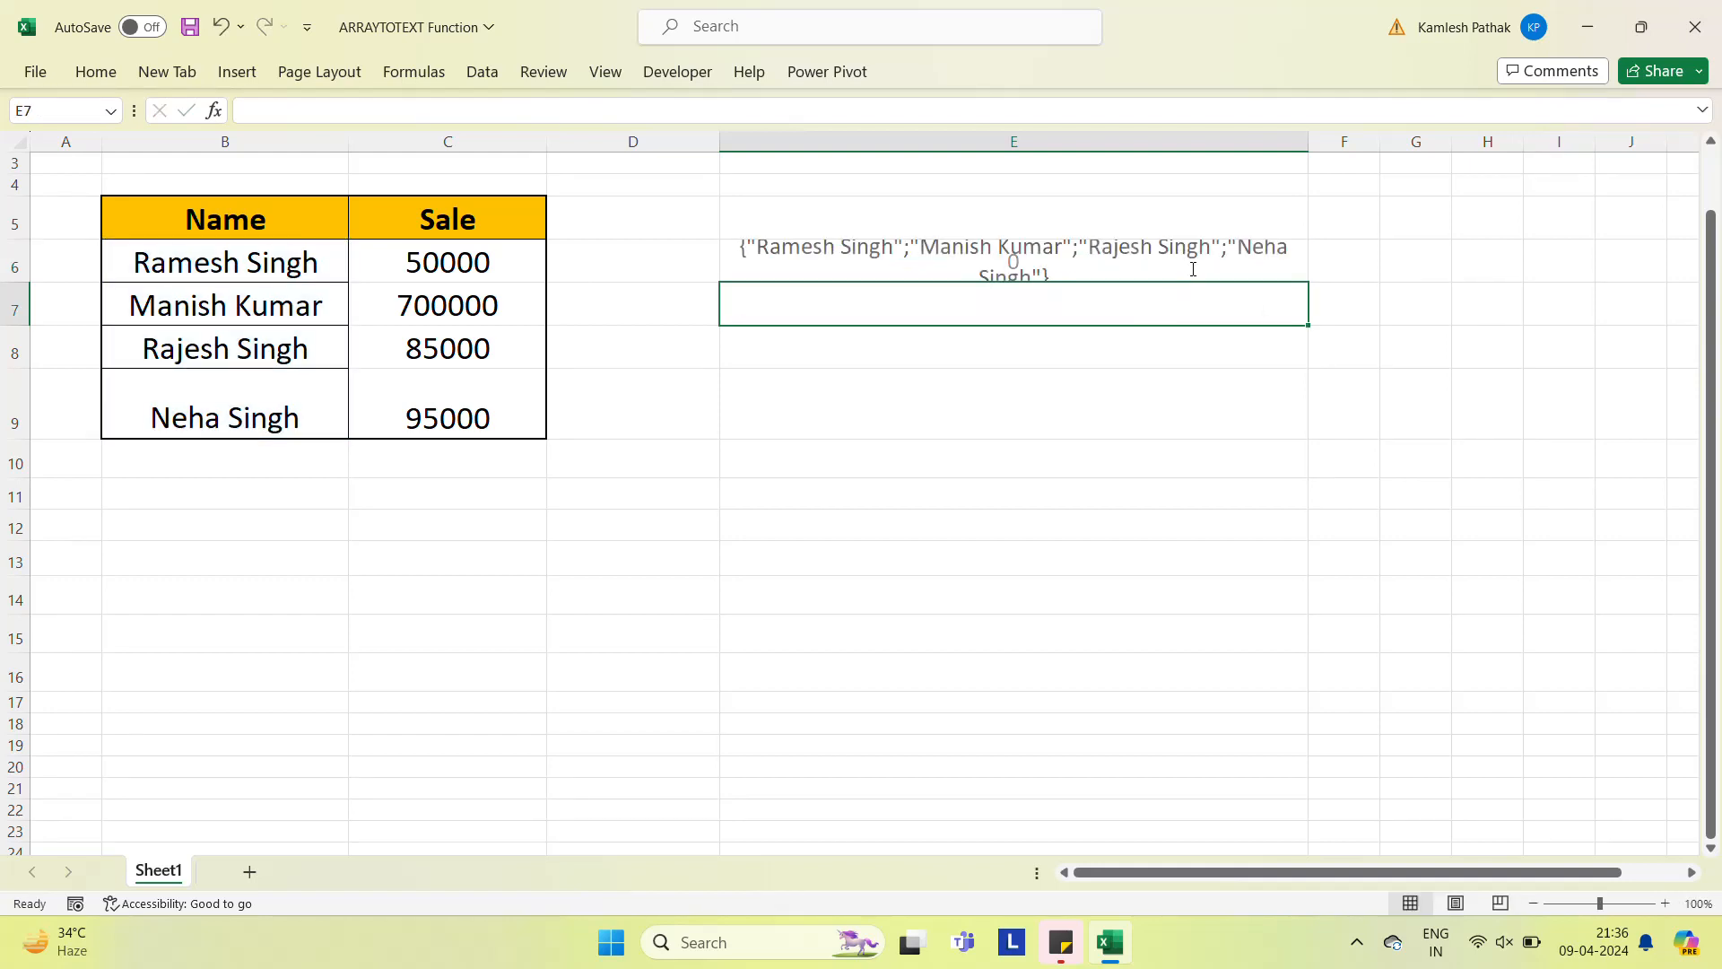
Undo the last format argument change in E6 and compare the first Name entry in B6 with the formula cell.
key("Up")
key("ctrl+z")
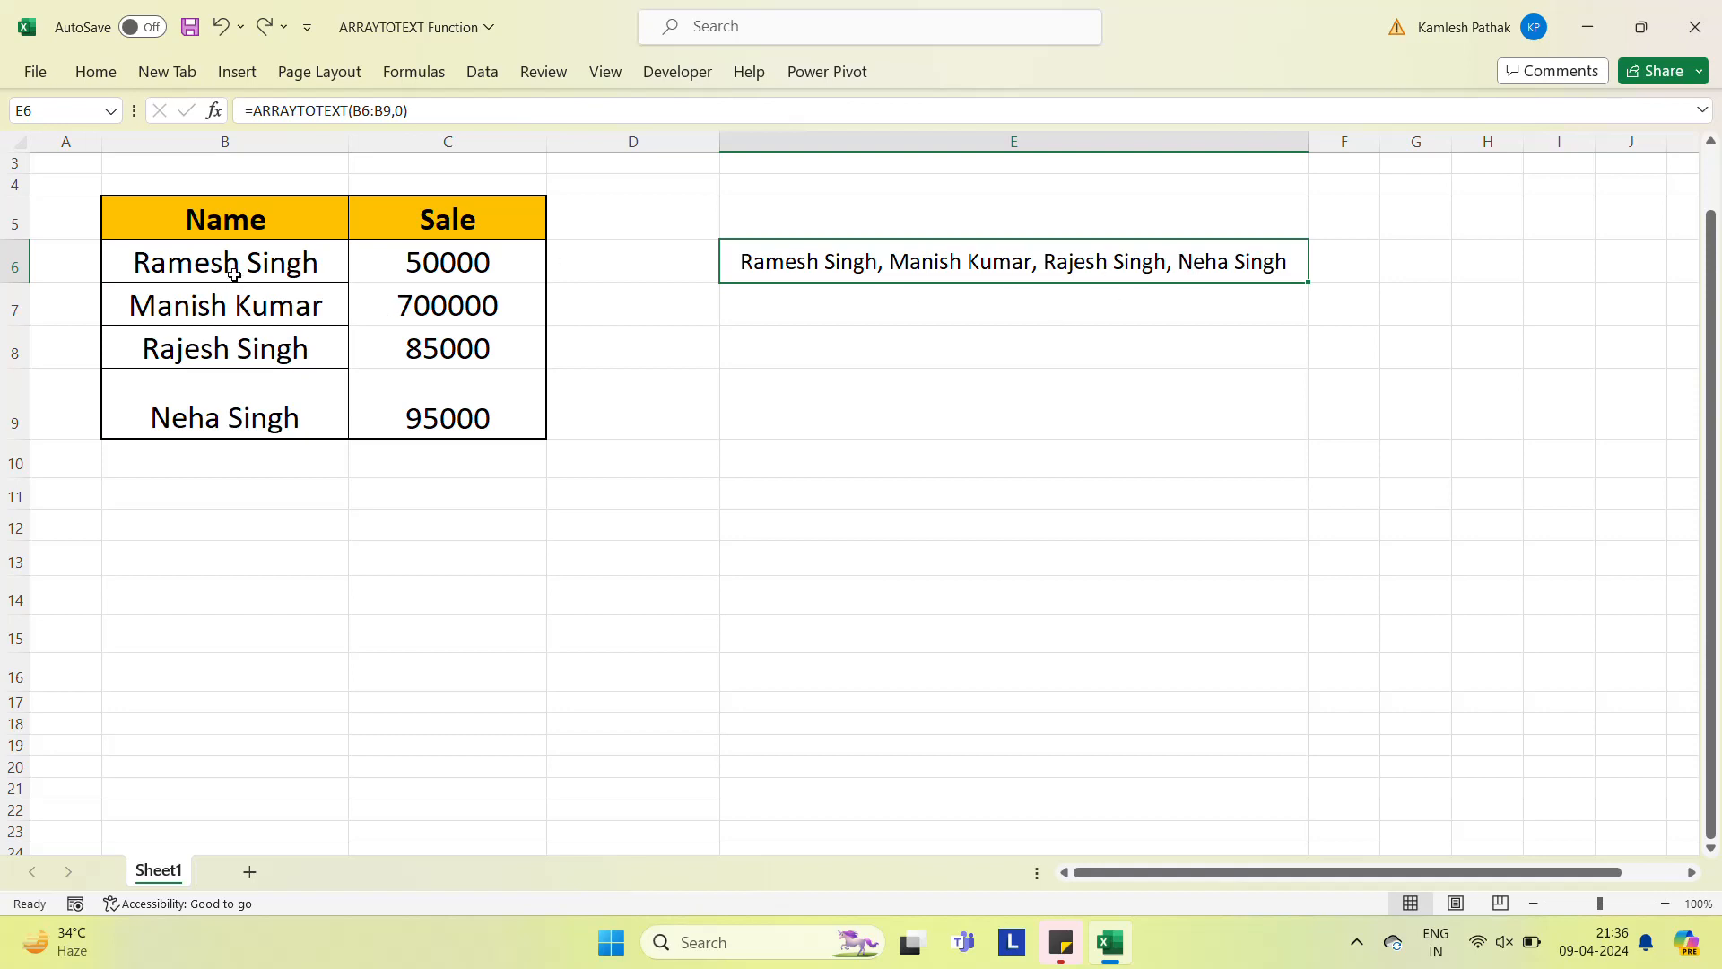
left_click(285, 274)
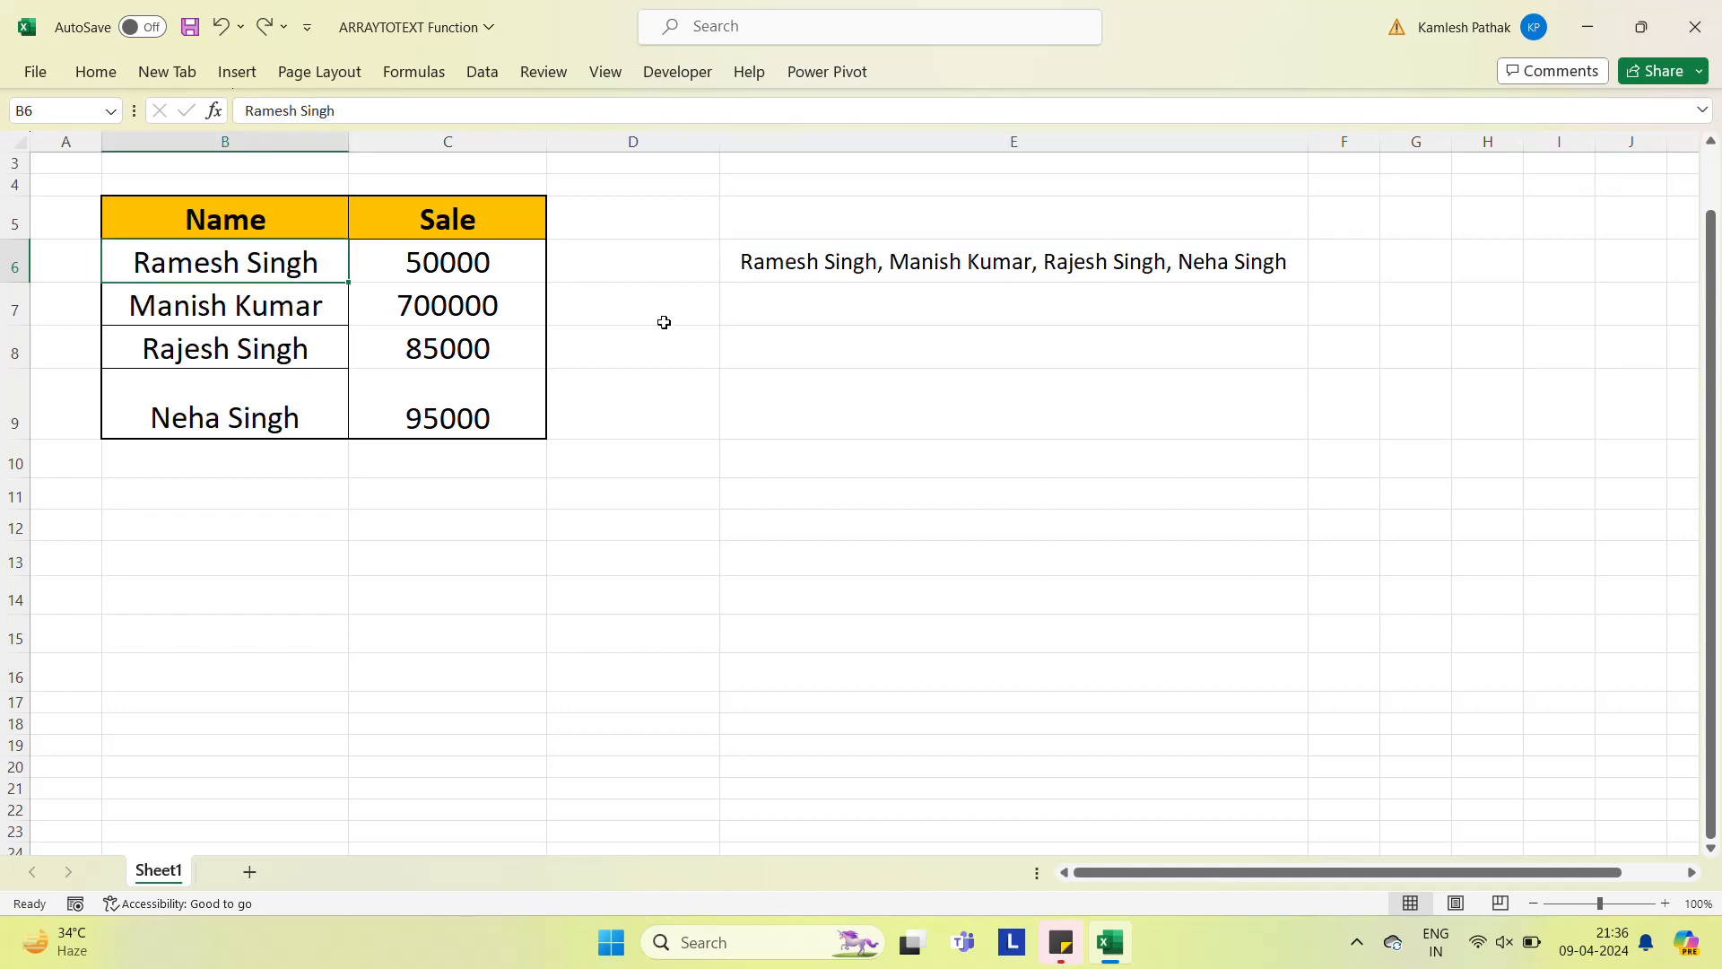
left_click(824, 269)
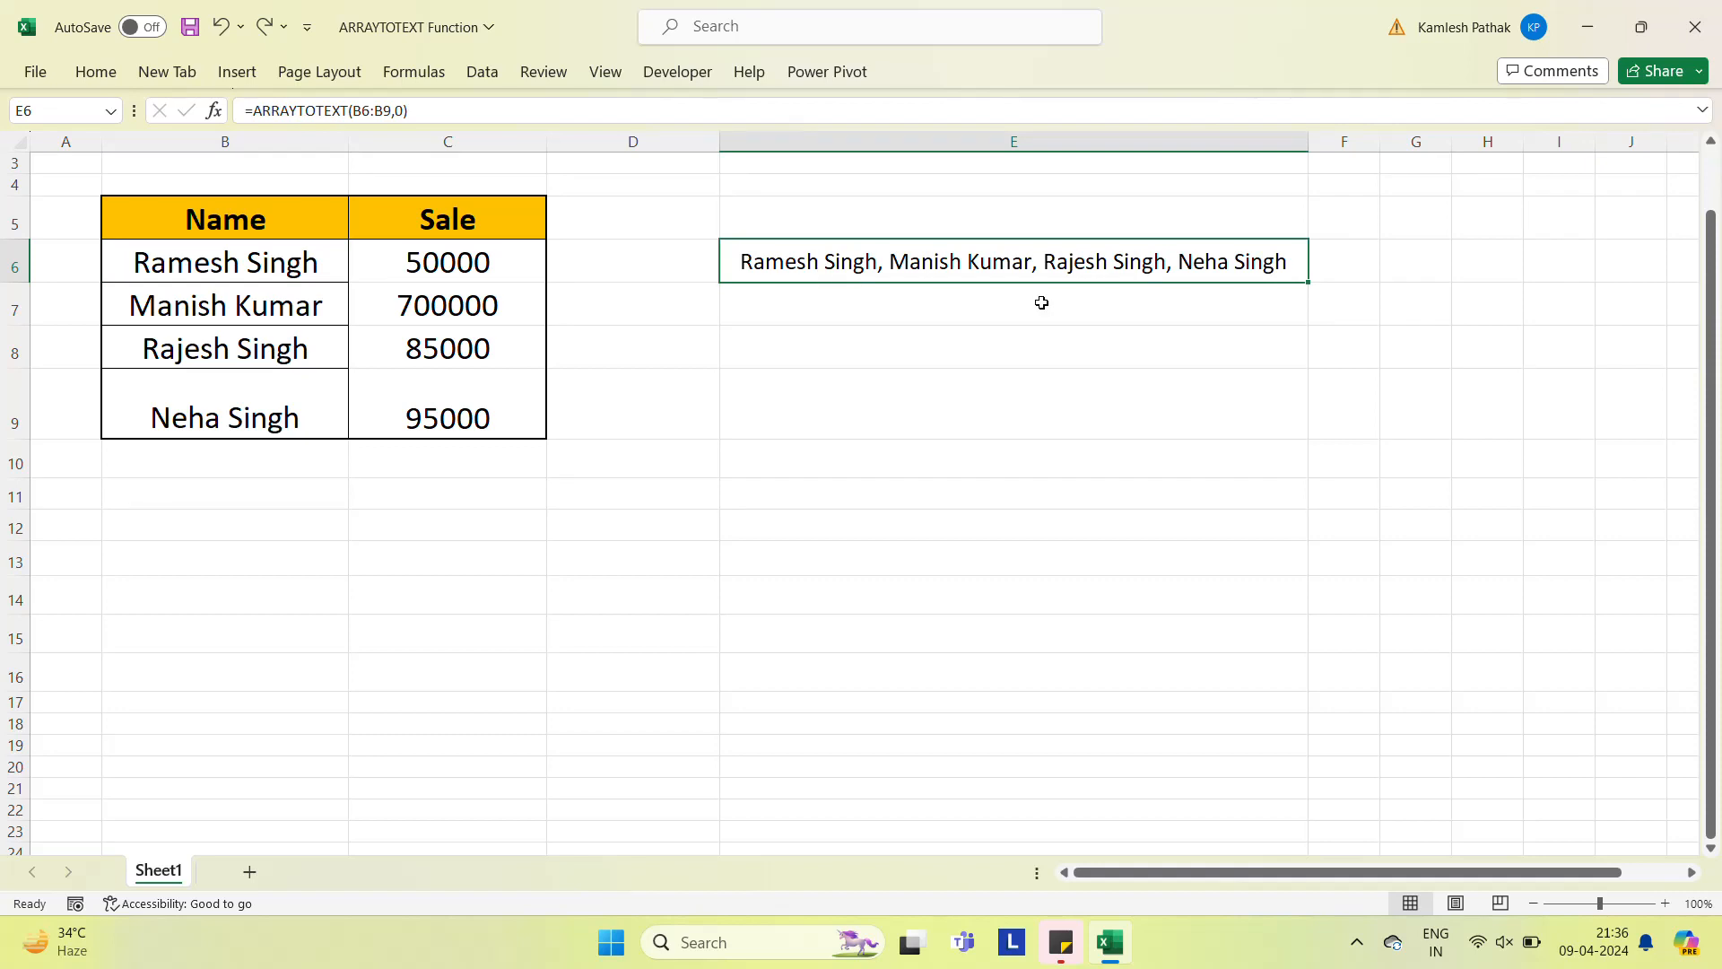
Move the selection up from E6 to cell E1 to show the worksheet's title row.
key("Down")
key("Up")
key("Up")
key("Up")
key("Up")
key("Up")
key("Up")
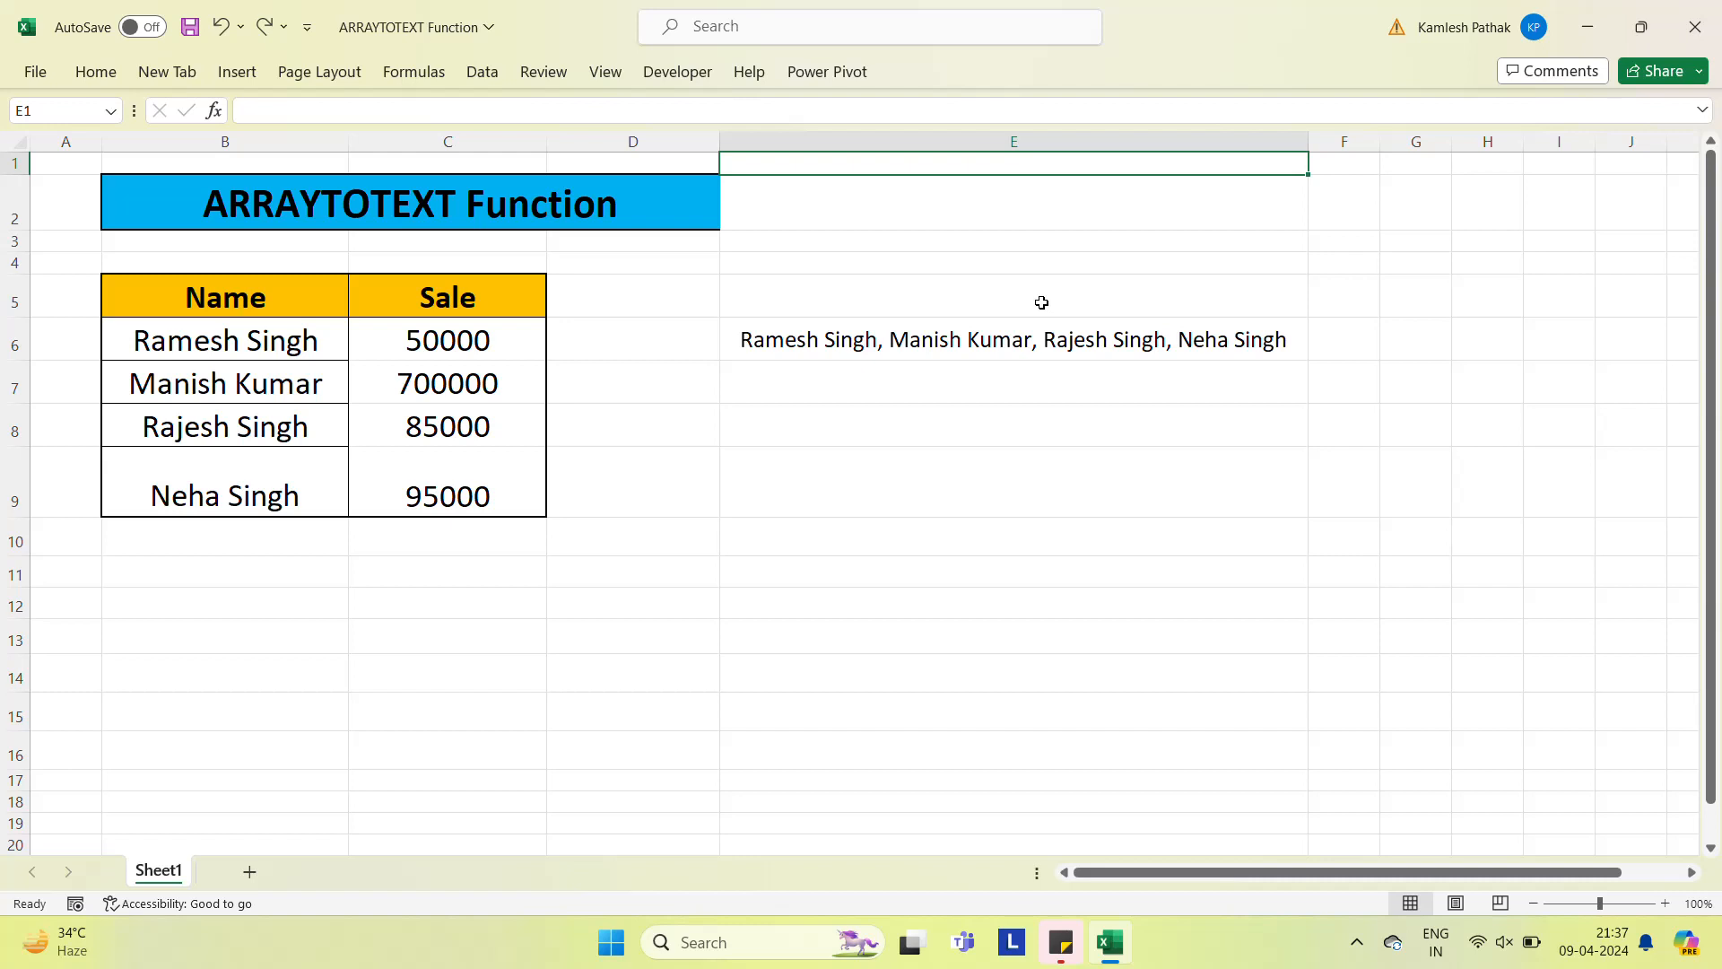
left_click(1360, 945)
left_click(1268, 872)
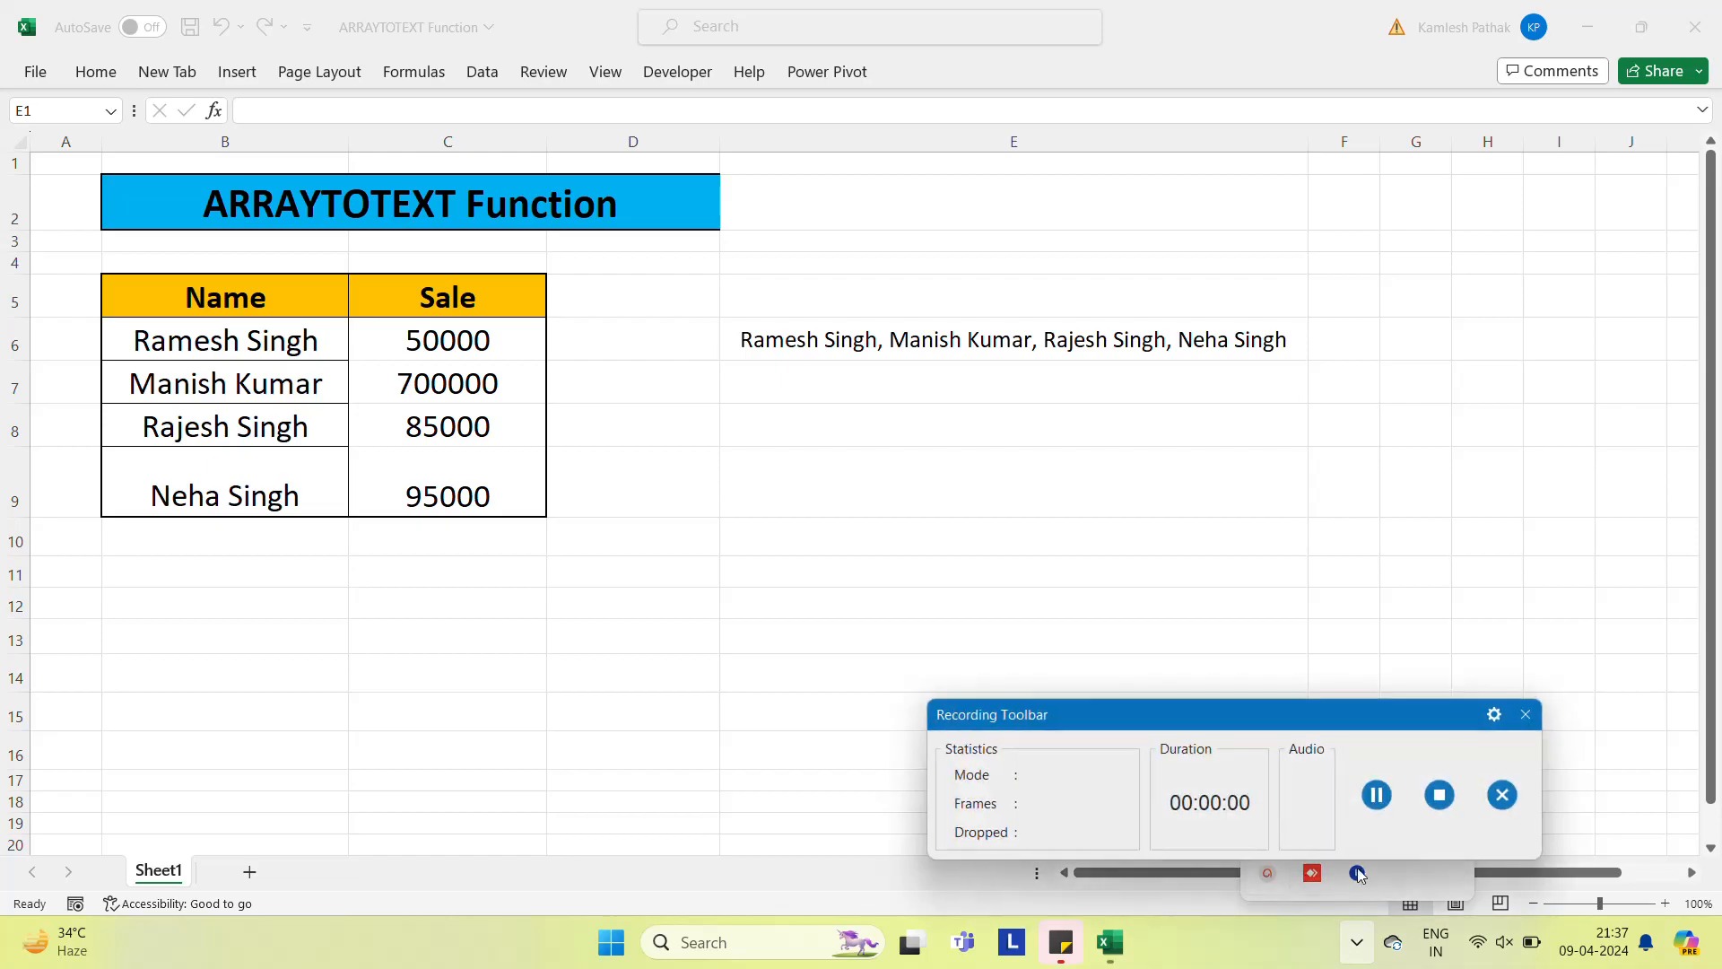